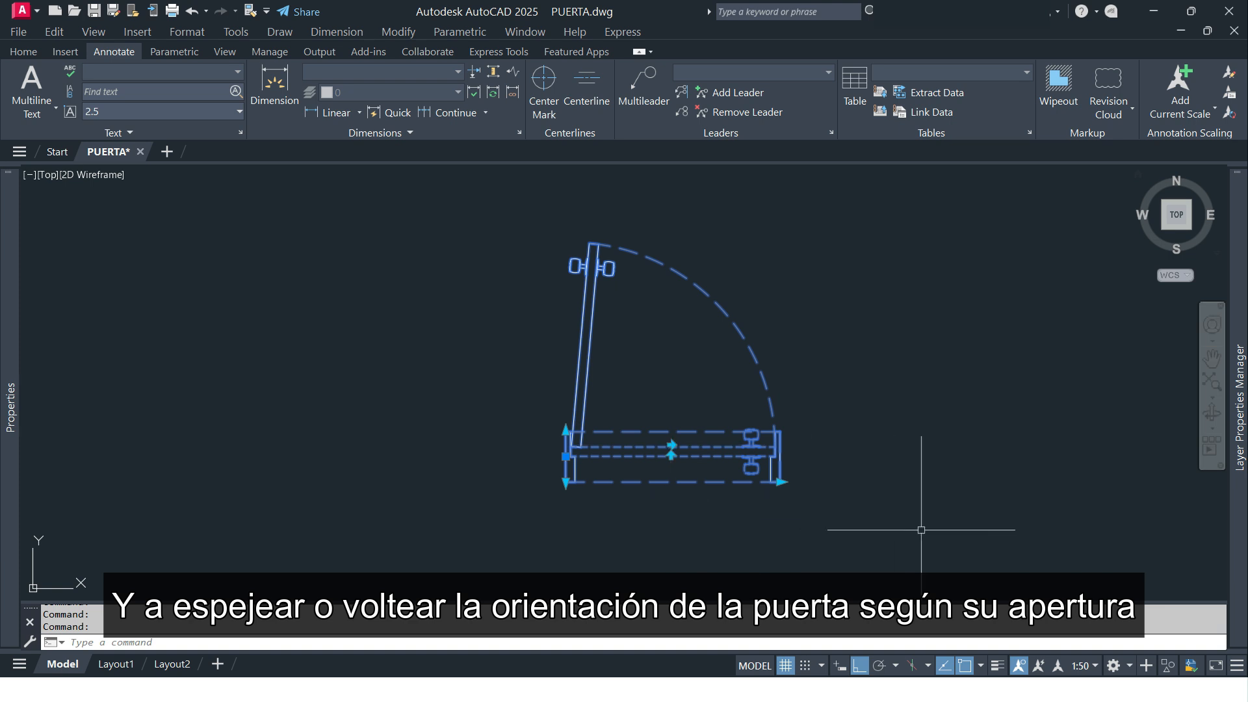
# Step: Start a block definition named "Puerta interior" with its base point at the middle of the door opening's left edge
pyautogui.press('Escape')
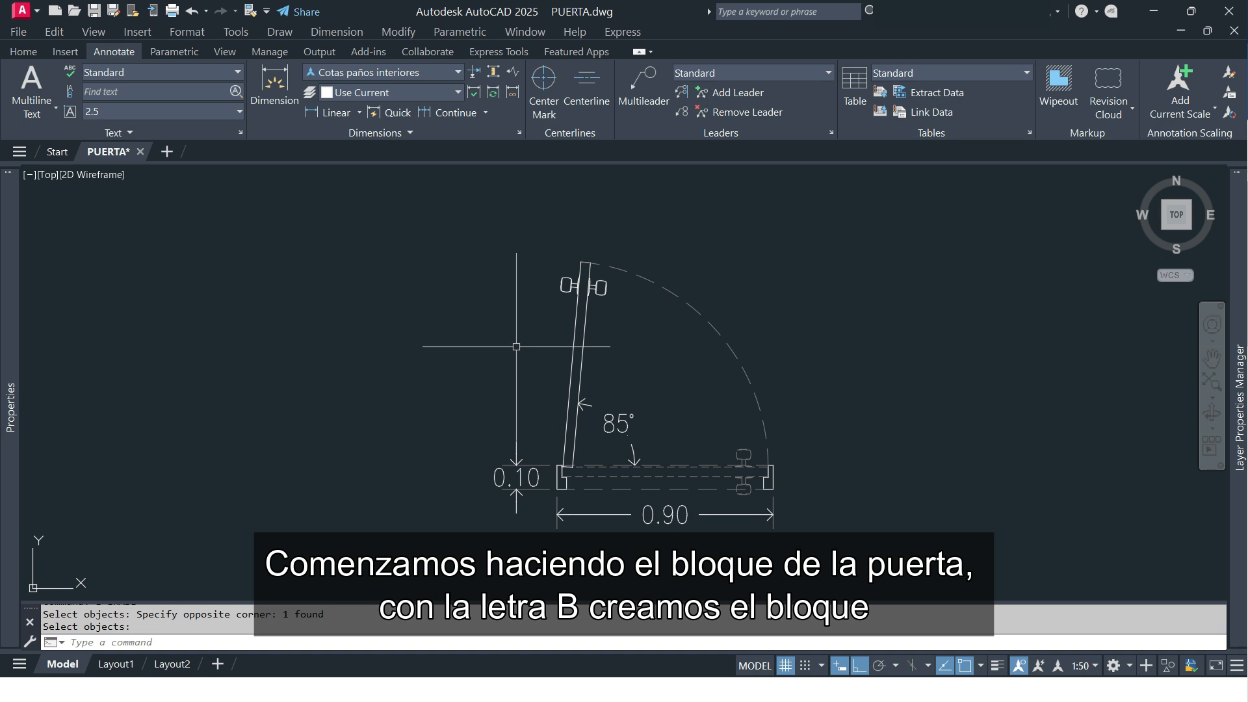
pyautogui.write('B')
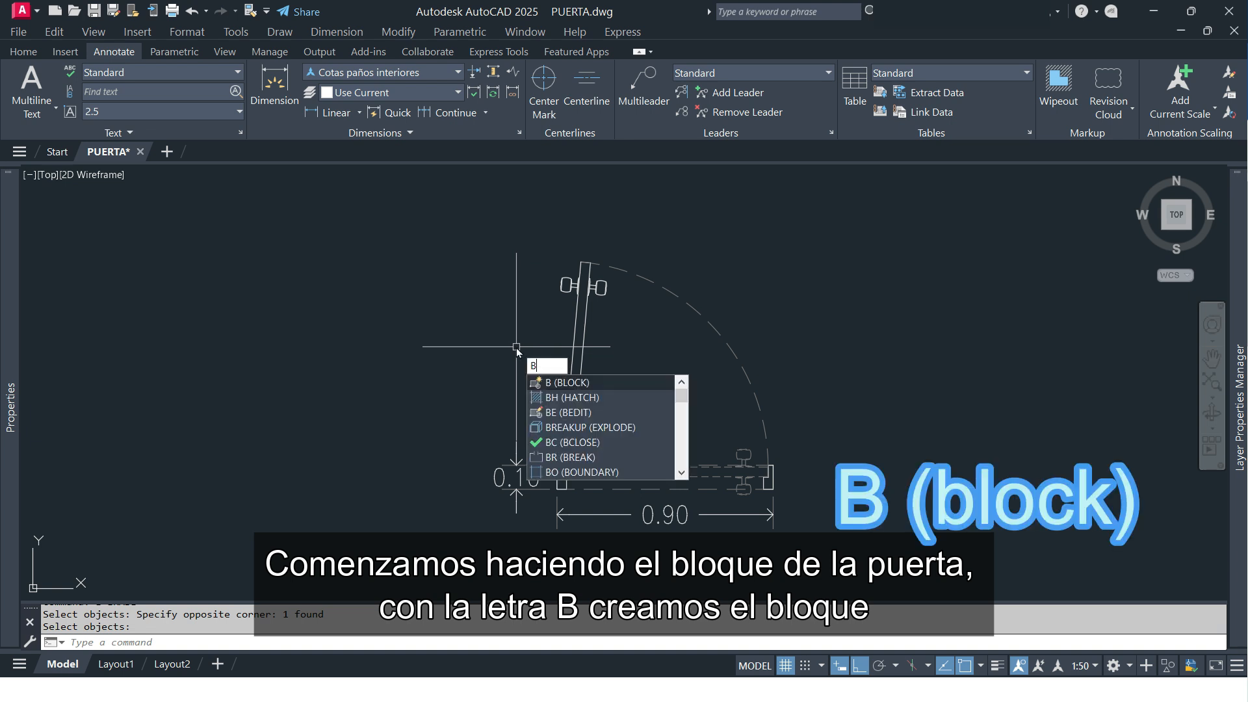
pyautogui.click(572, 383)
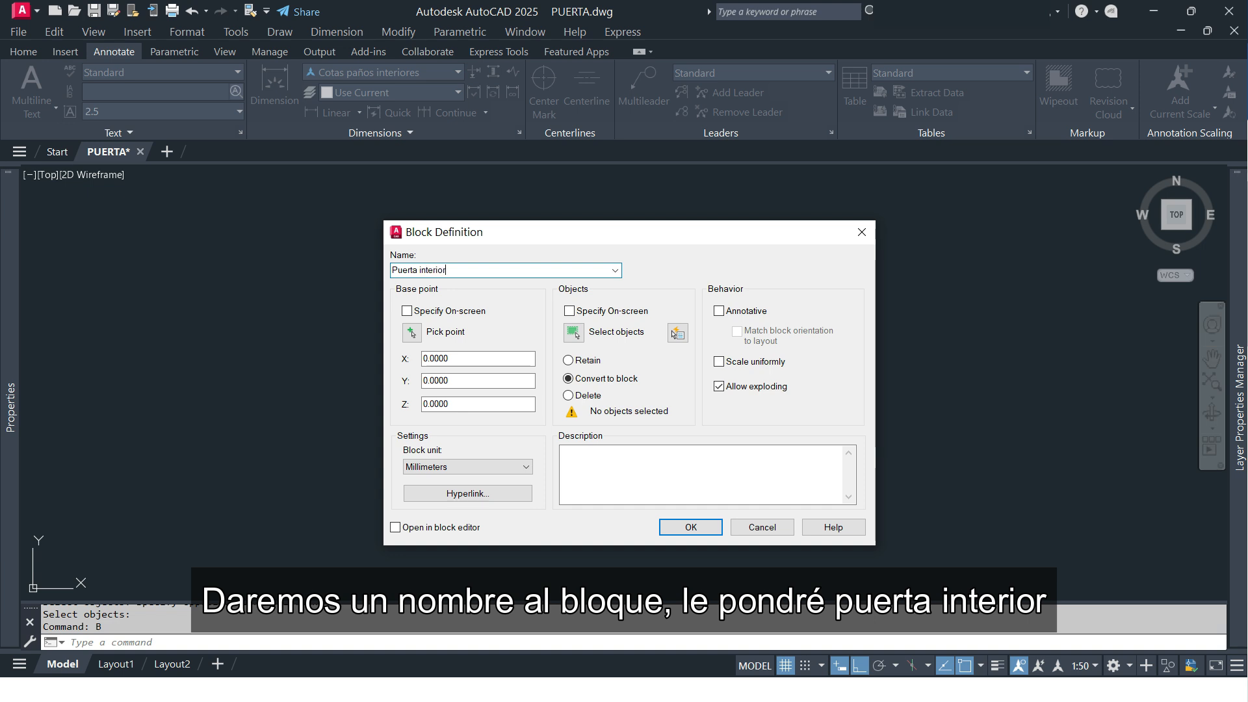
pyautogui.click(410, 333)
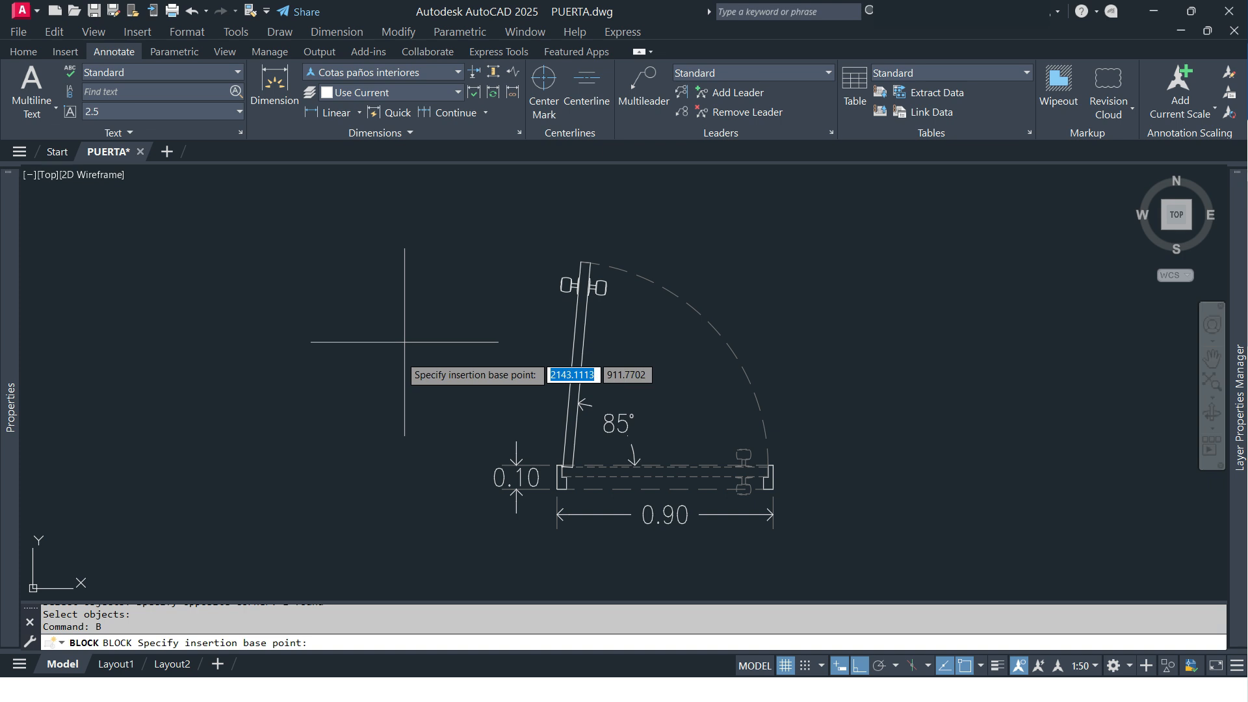
pyautogui.click(557, 477)
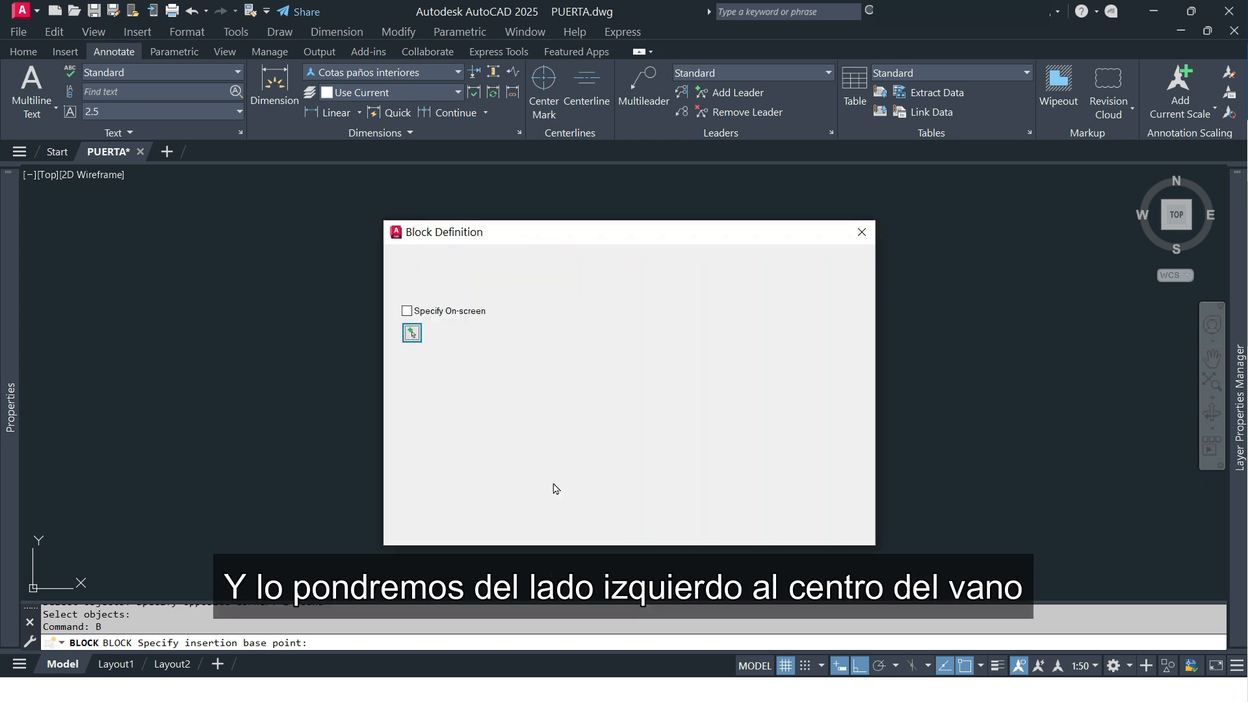
# Step: Include the whole door drawing with its dimensions in the block and create it
pyautogui.click(572, 333)
pyautogui.click(863, 204)
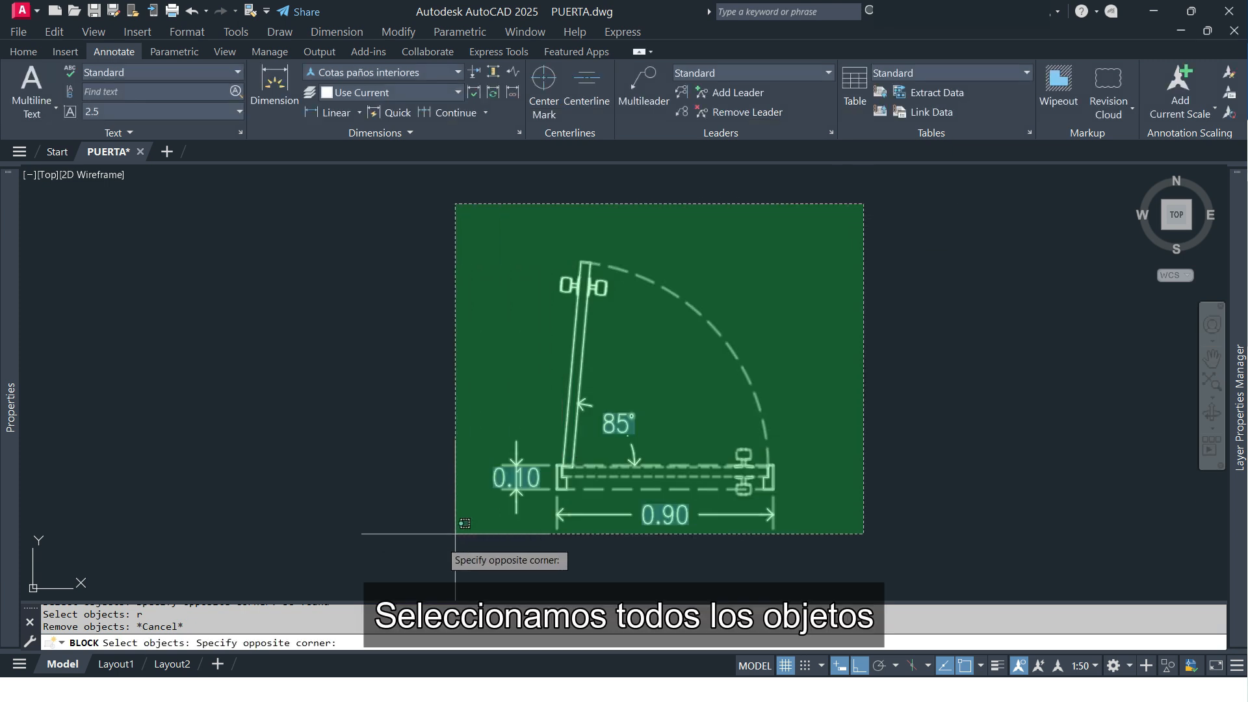
pyautogui.click(412, 561)
pyautogui.press('Return')
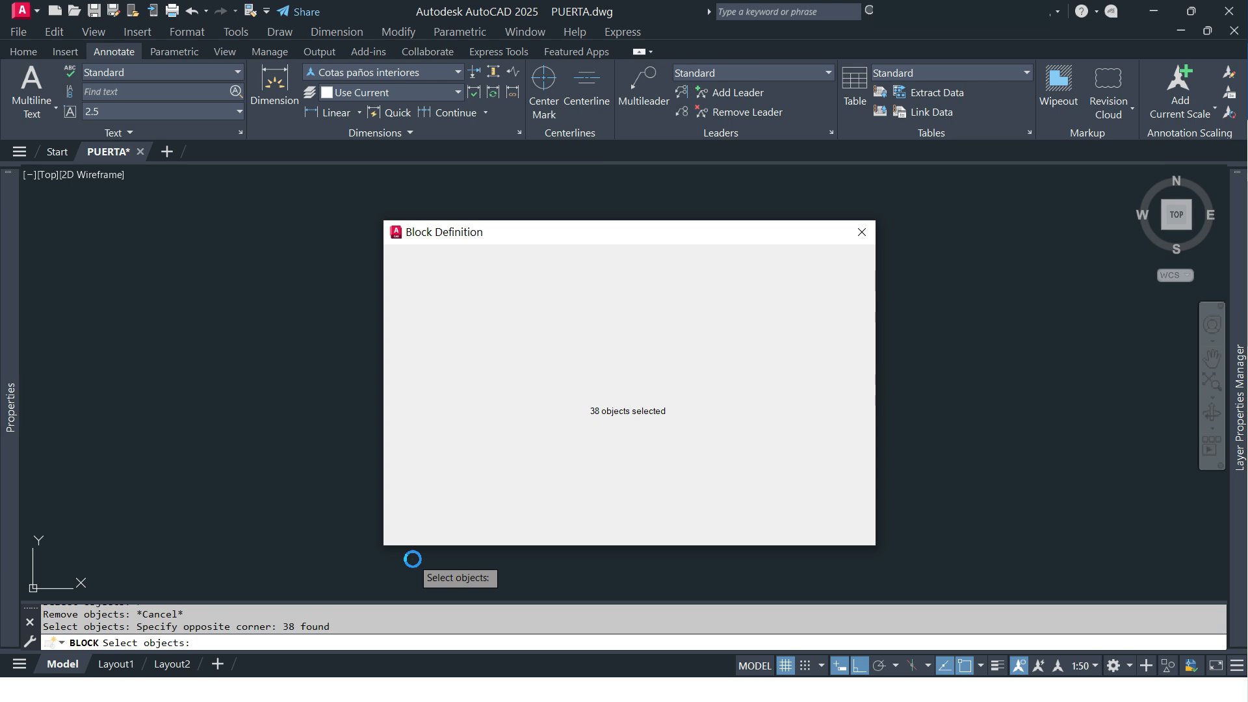
pyautogui.click(692, 529)
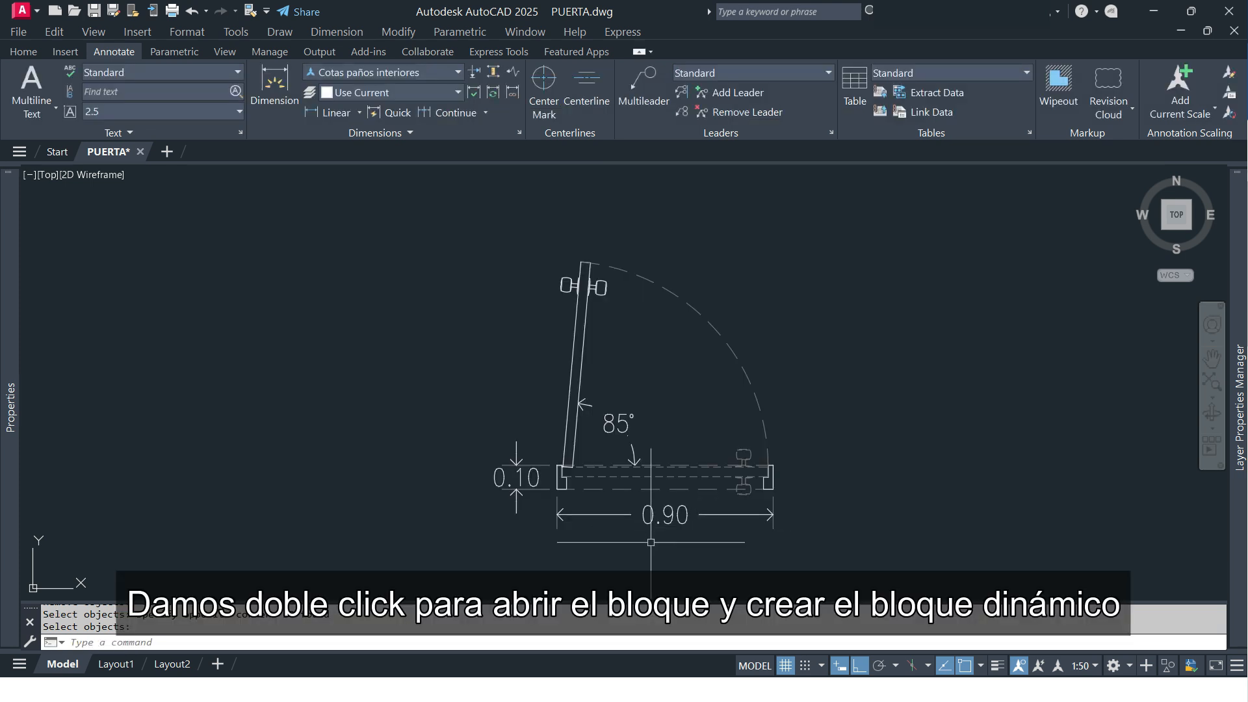
# Step: Open the Puerta interior block for editing and erase the 0.90 and 0.10 dimensions, keeping the angle dimension
pyautogui.doubleClick(646, 284)
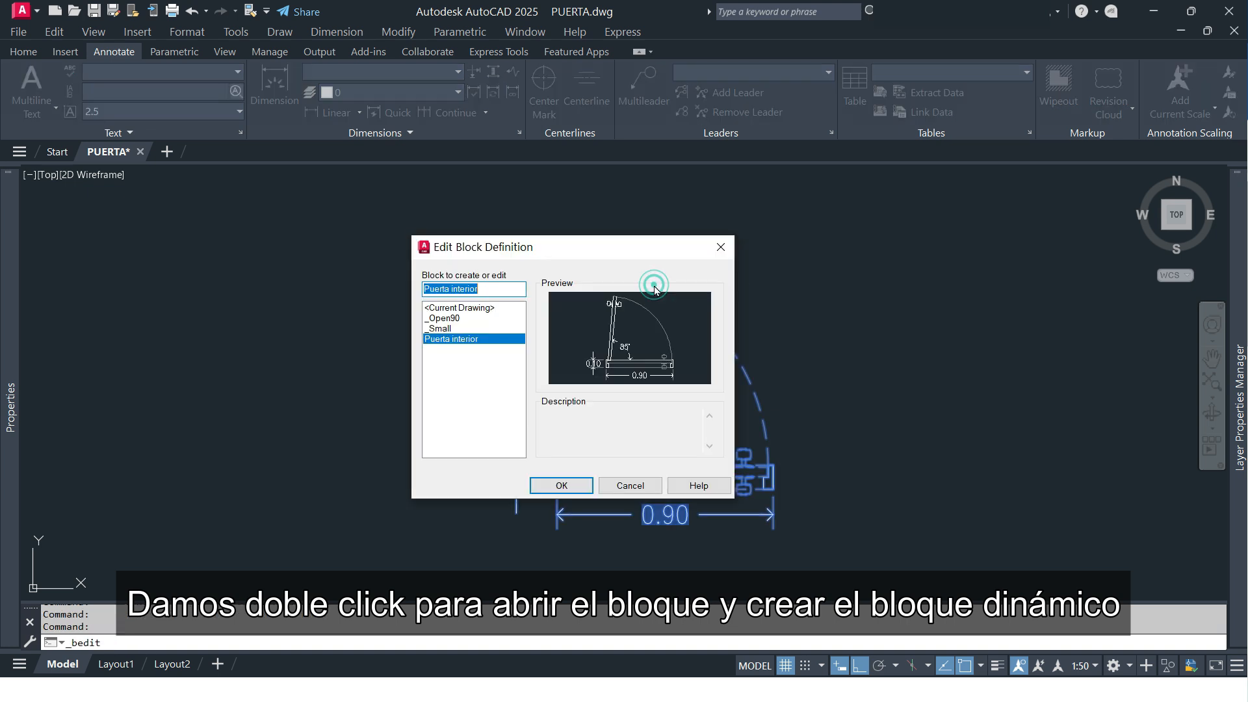
pyautogui.click(575, 492)
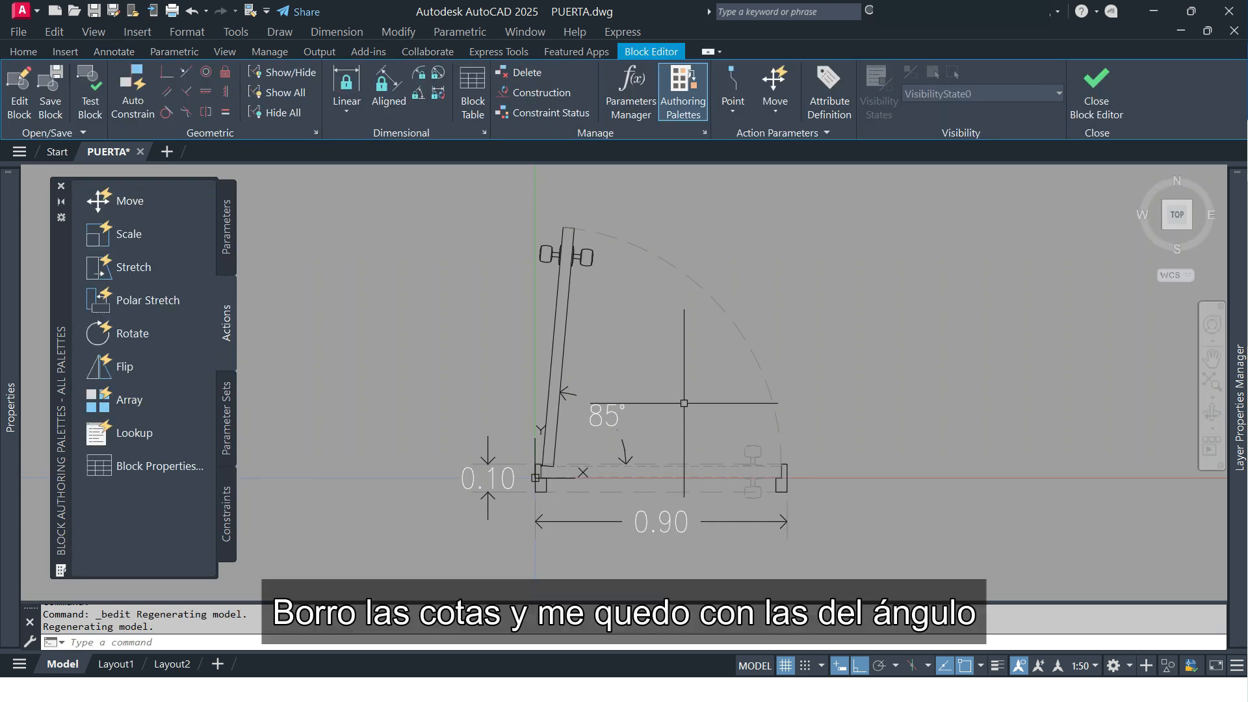
pyautogui.write('E')
pyautogui.press('Return')
pyautogui.click(663, 526)
pyautogui.click(508, 491)
pyautogui.press('Return')
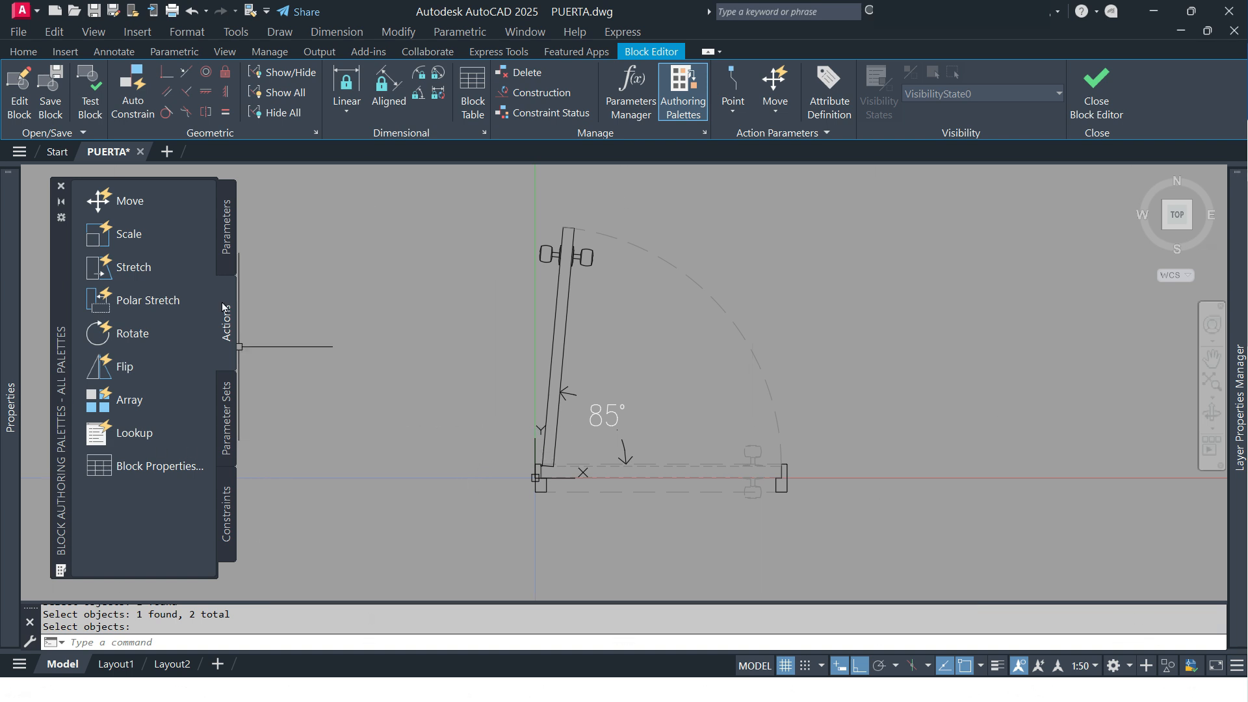
# Step: Add a linear parameter from the lower-left to the lower-right corner of the door frame, with its label below the door
pyautogui.click(226, 255)
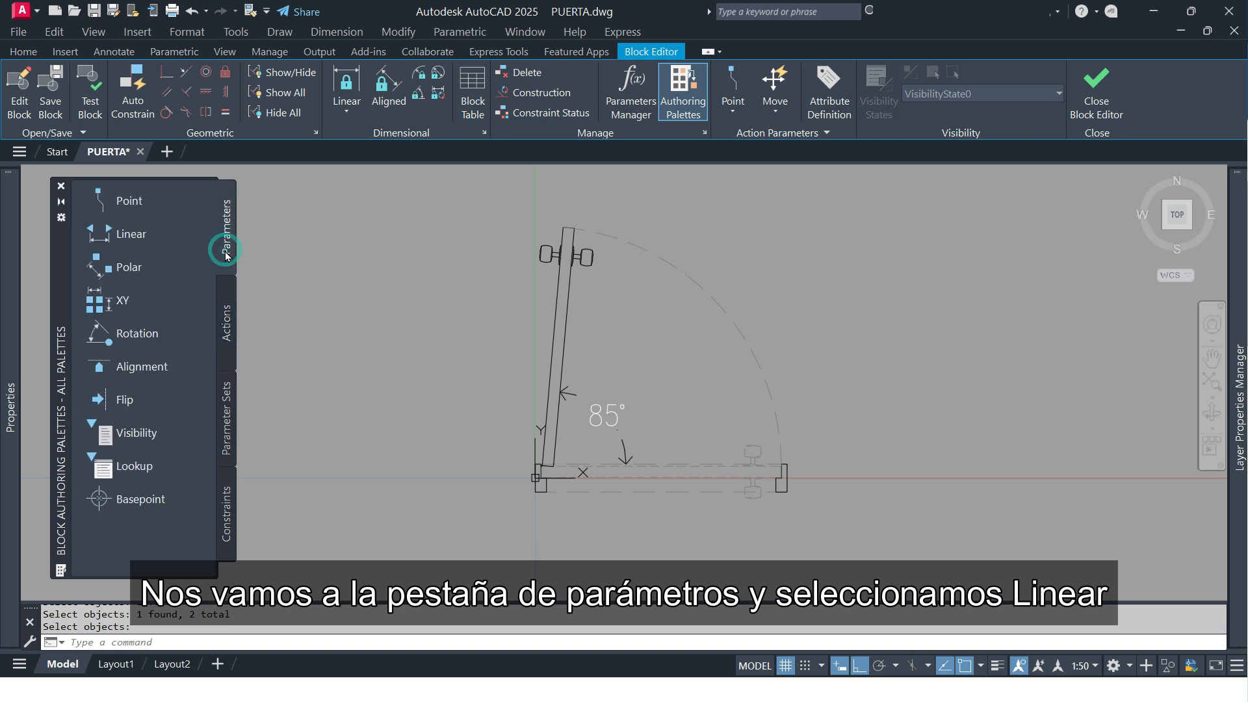
pyautogui.click(130, 234)
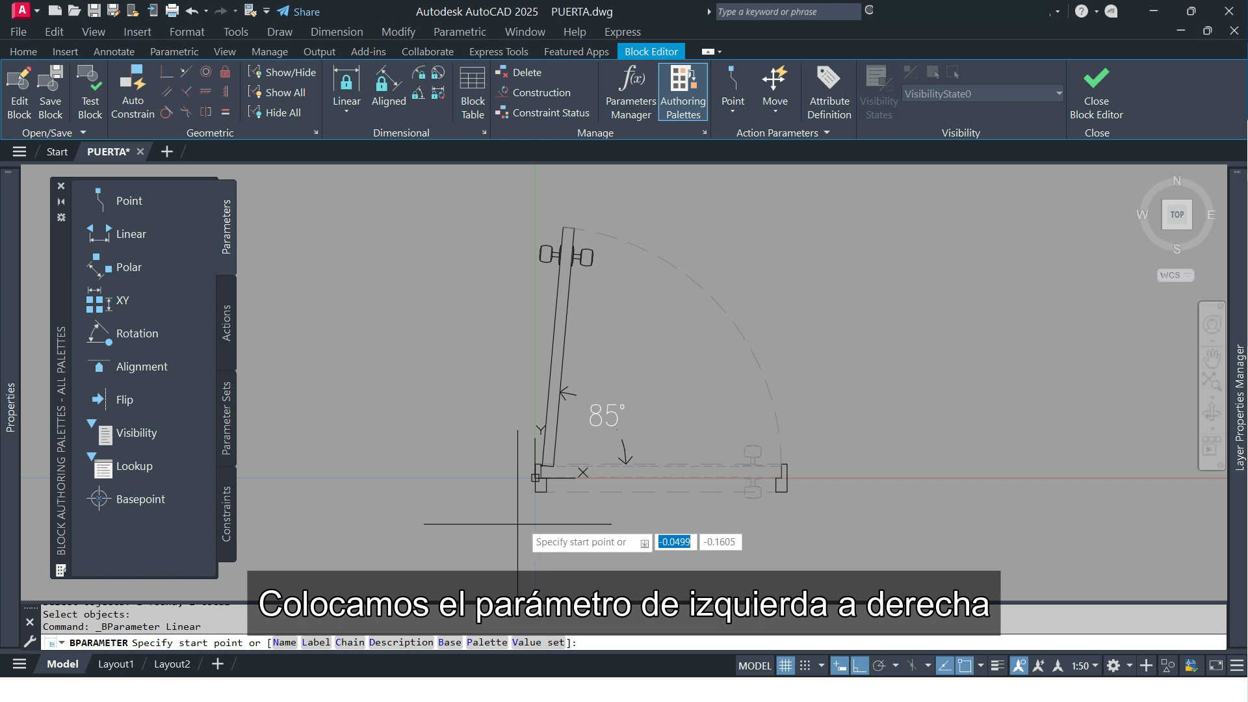
pyautogui.click(534, 492)
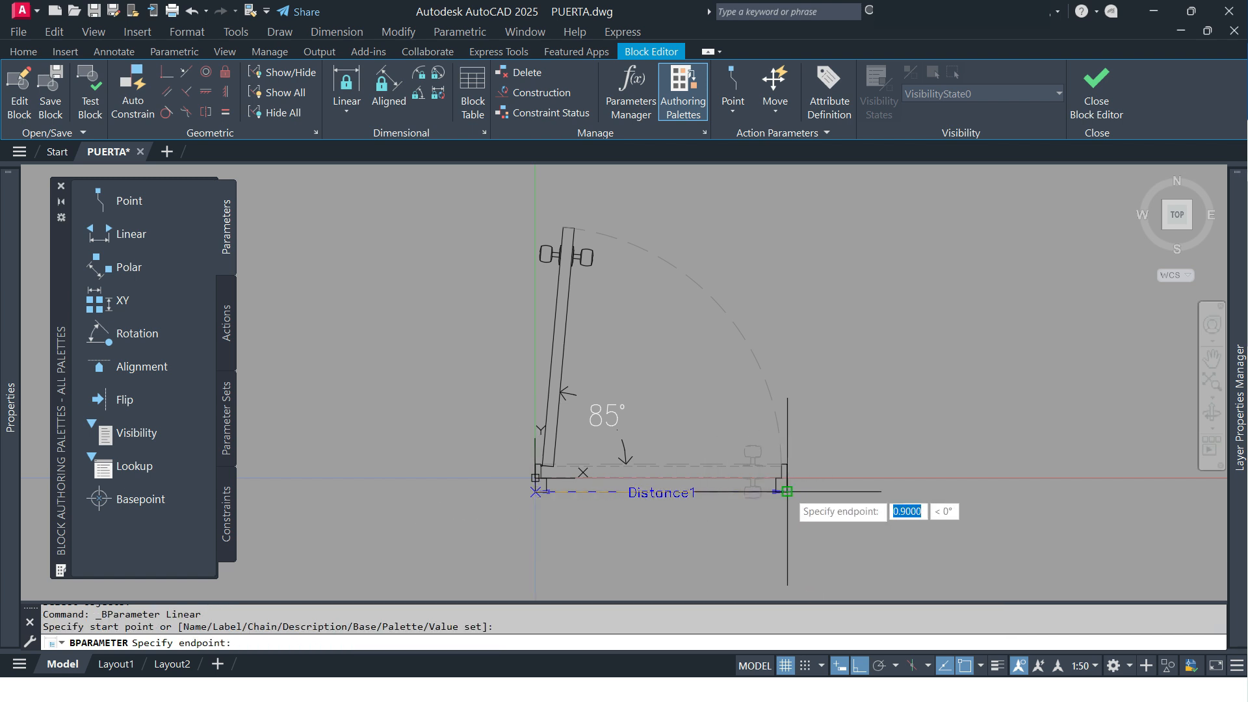
pyautogui.click(787, 492)
pyautogui.click(780, 554)
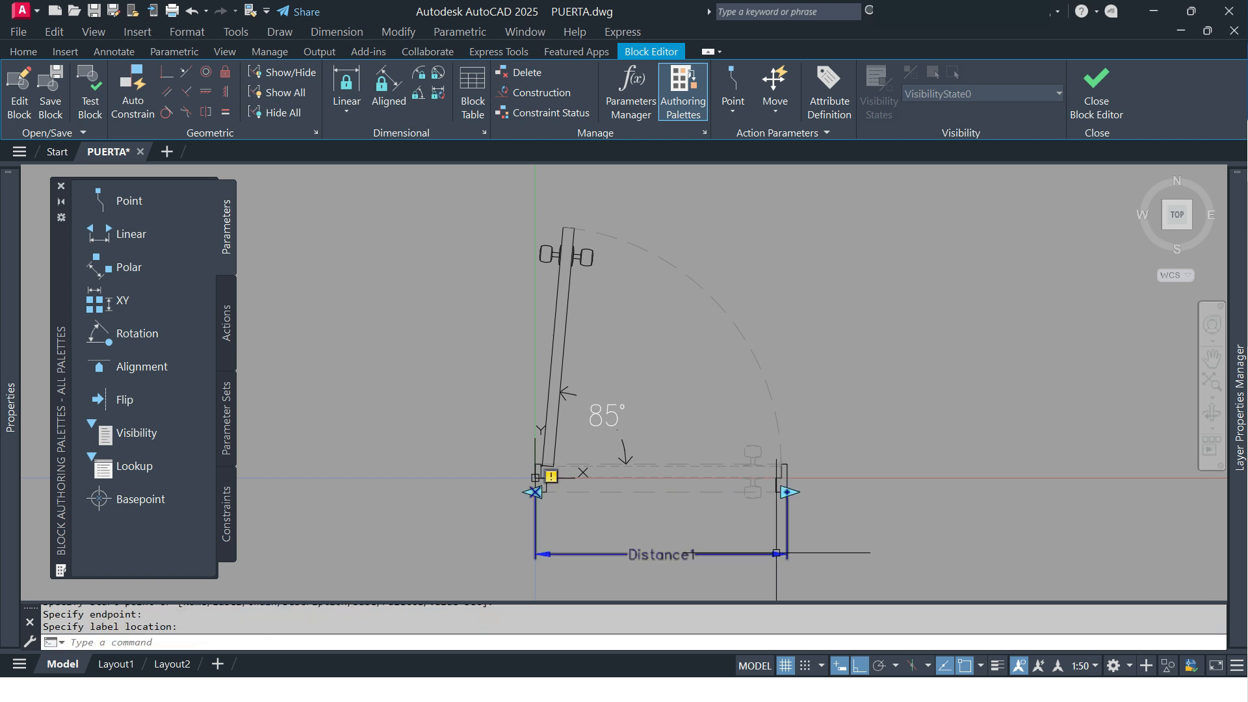
# Step: Rename the linear parameter's distance to "Ancho"
pyautogui.click(651, 554)
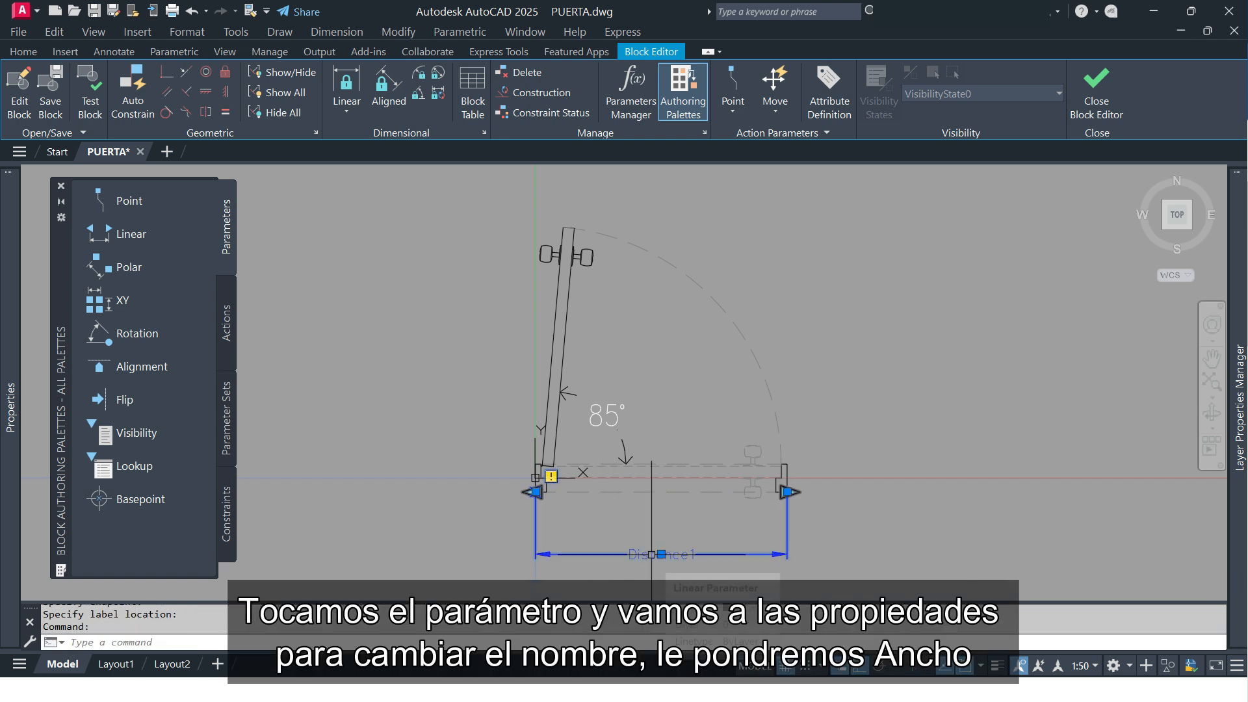
pyautogui.moveTo(13, 408)
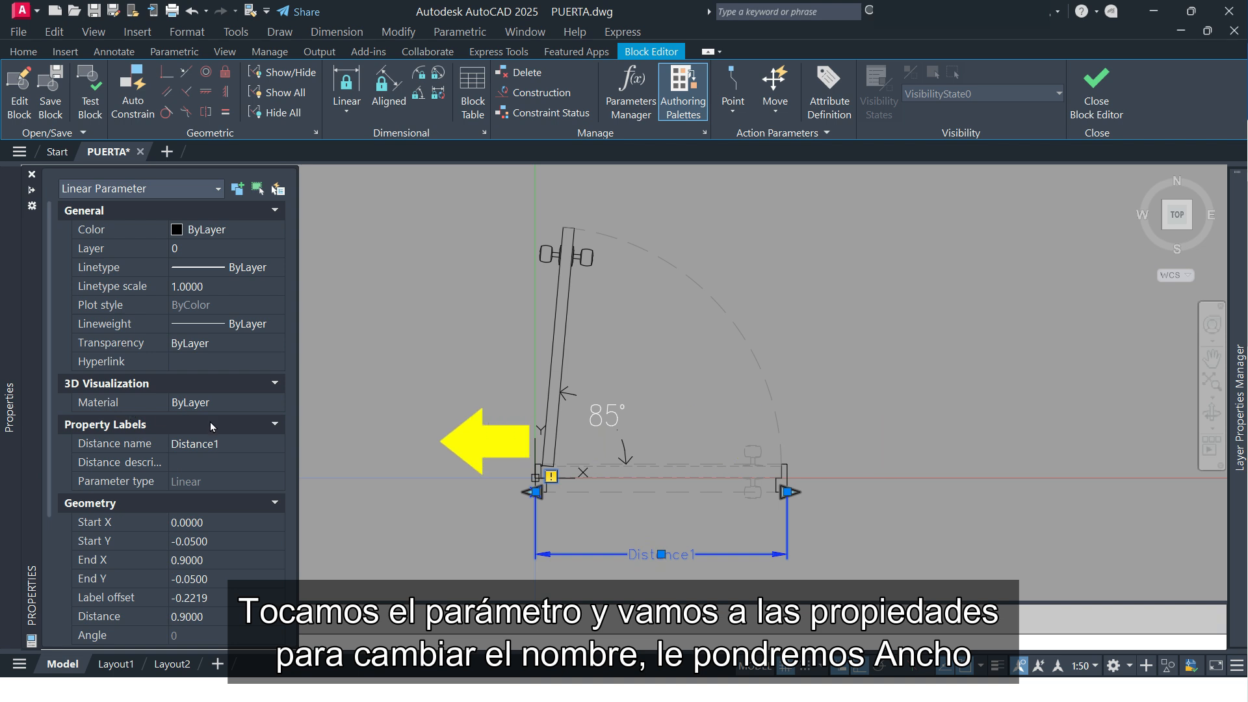
pyautogui.click(234, 444)
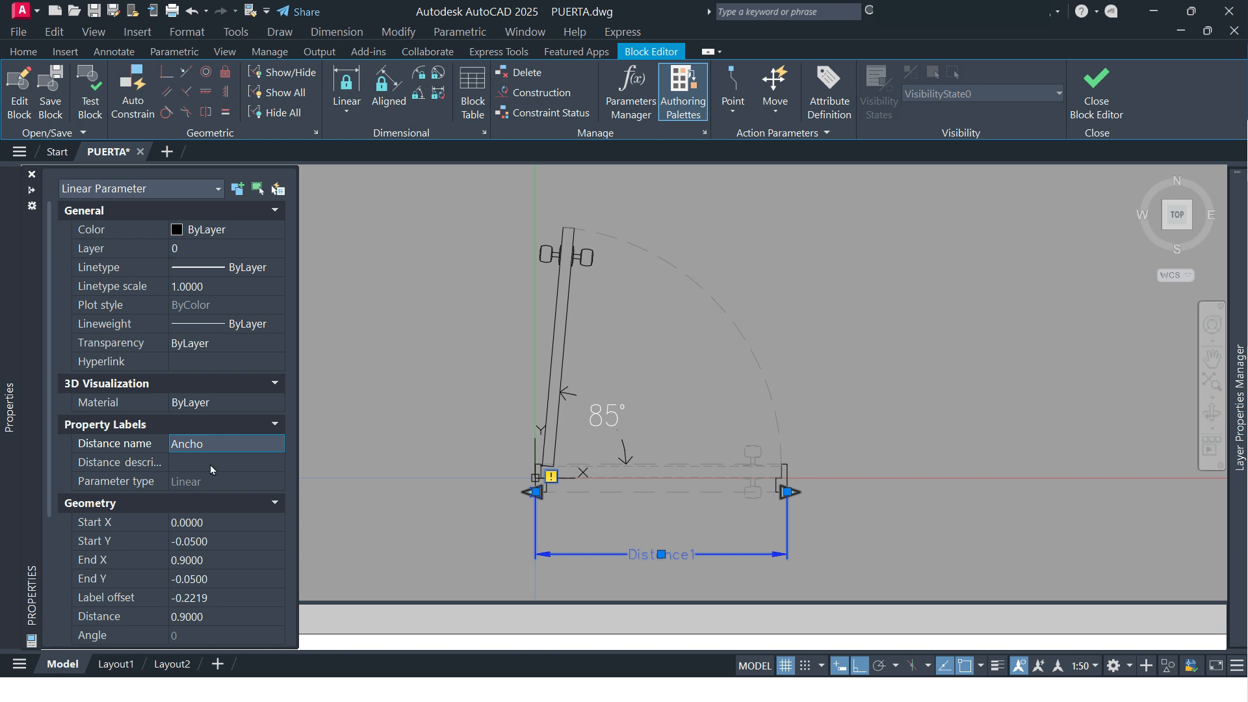
pyautogui.click(234, 462)
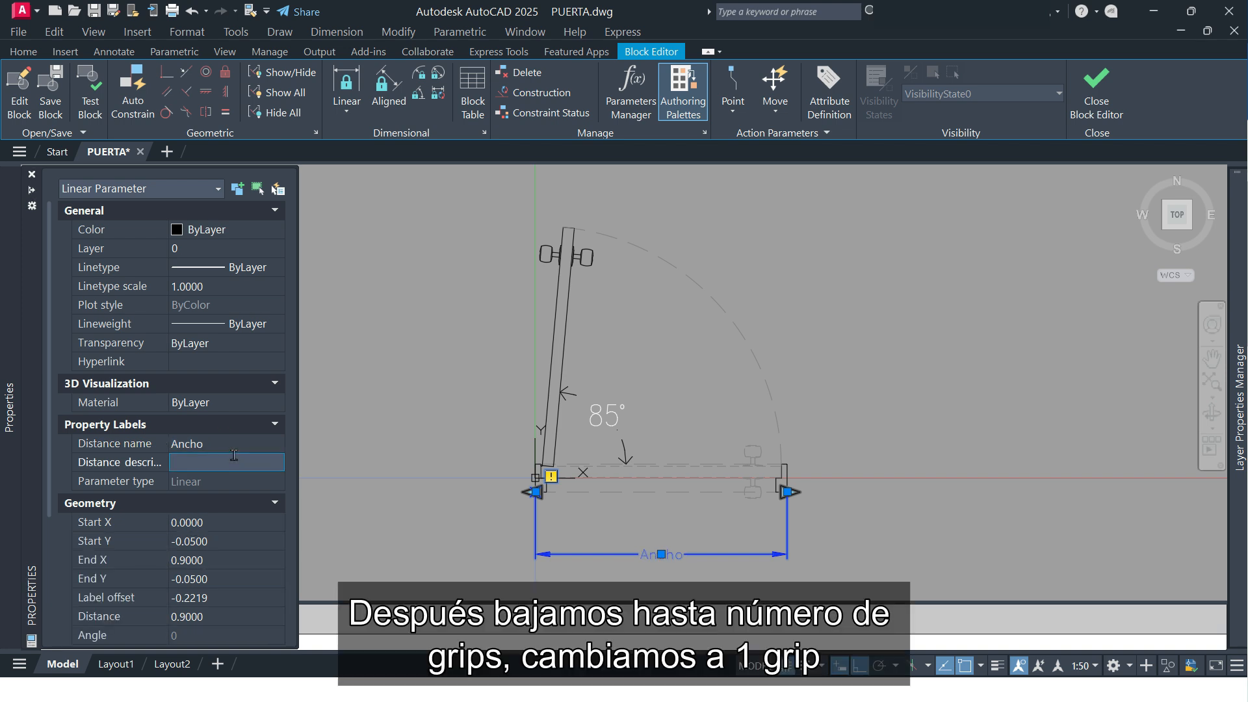
# Step: Set the Ancho parameter's number of grips to 1 and deselect it
pyautogui.scroll(-5, 247, 532)
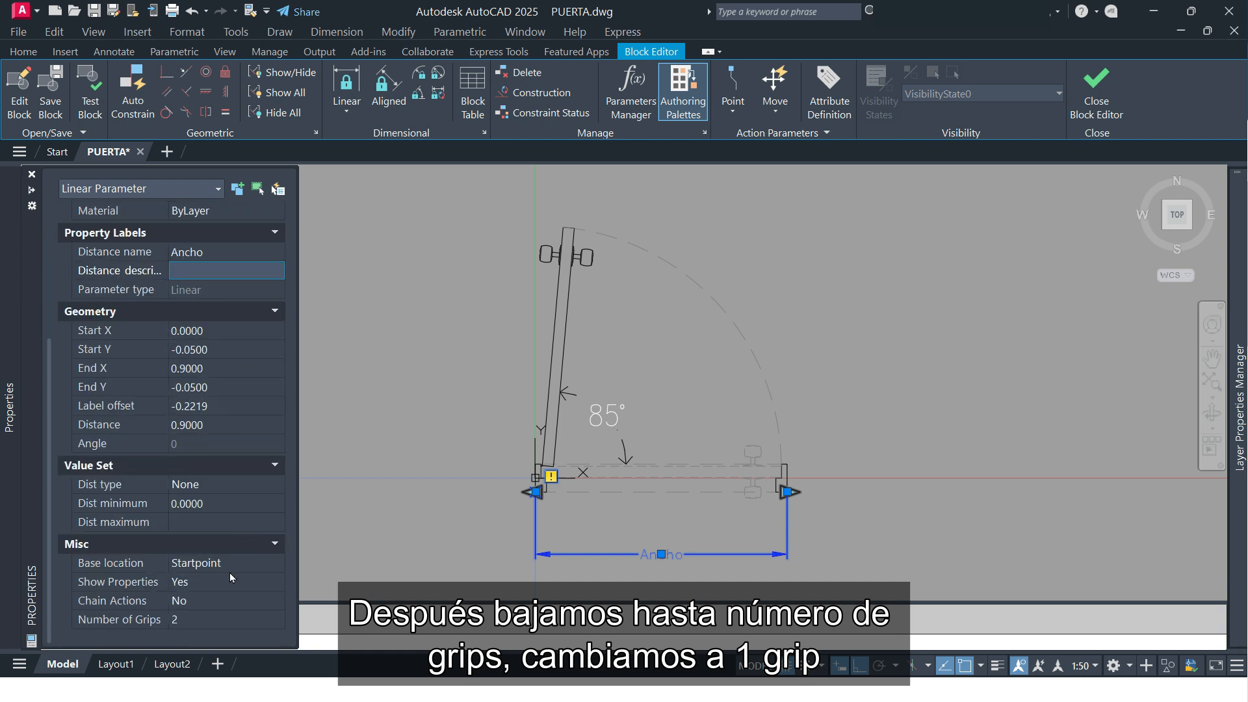
pyautogui.click(212, 622)
pyautogui.click(212, 621)
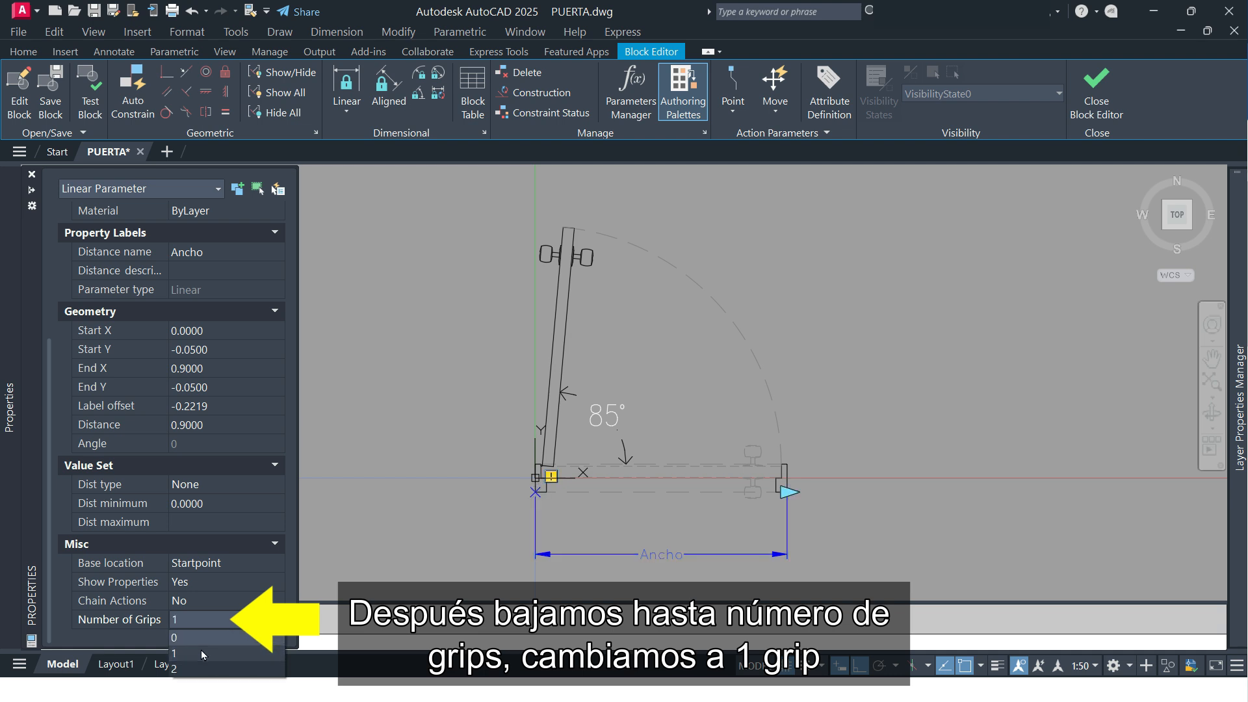
pyautogui.click(203, 653)
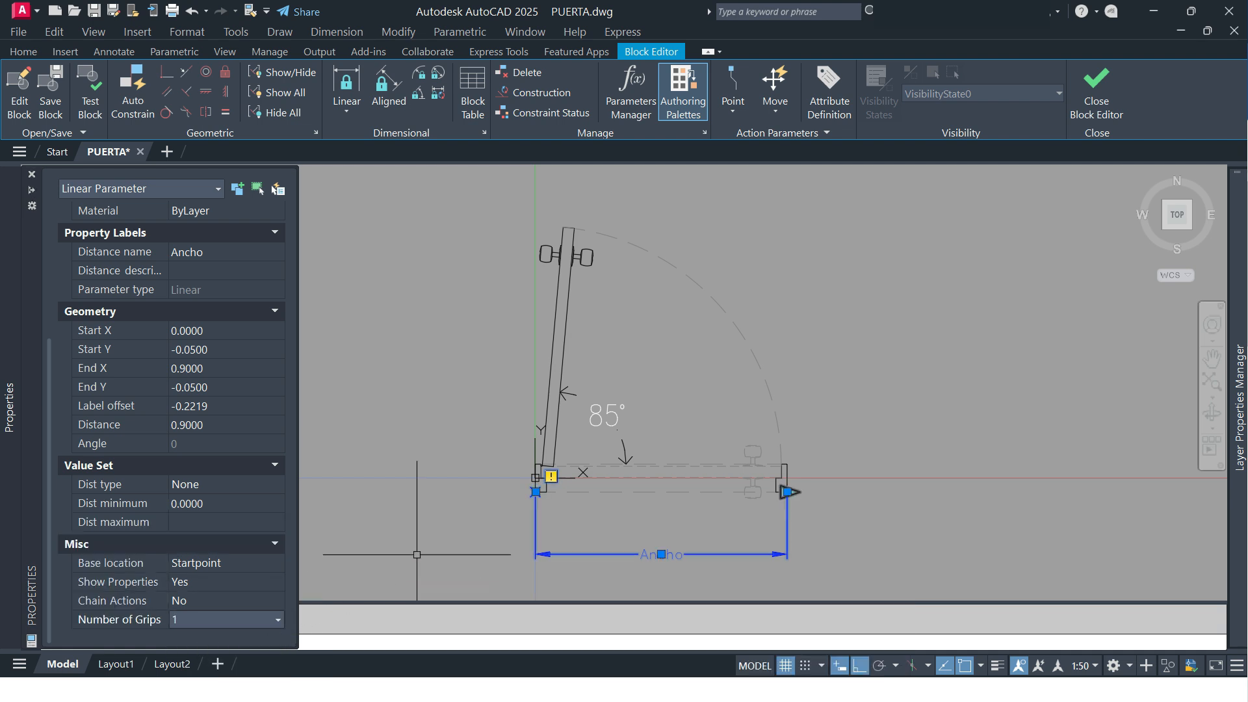
pyautogui.press('Escape')
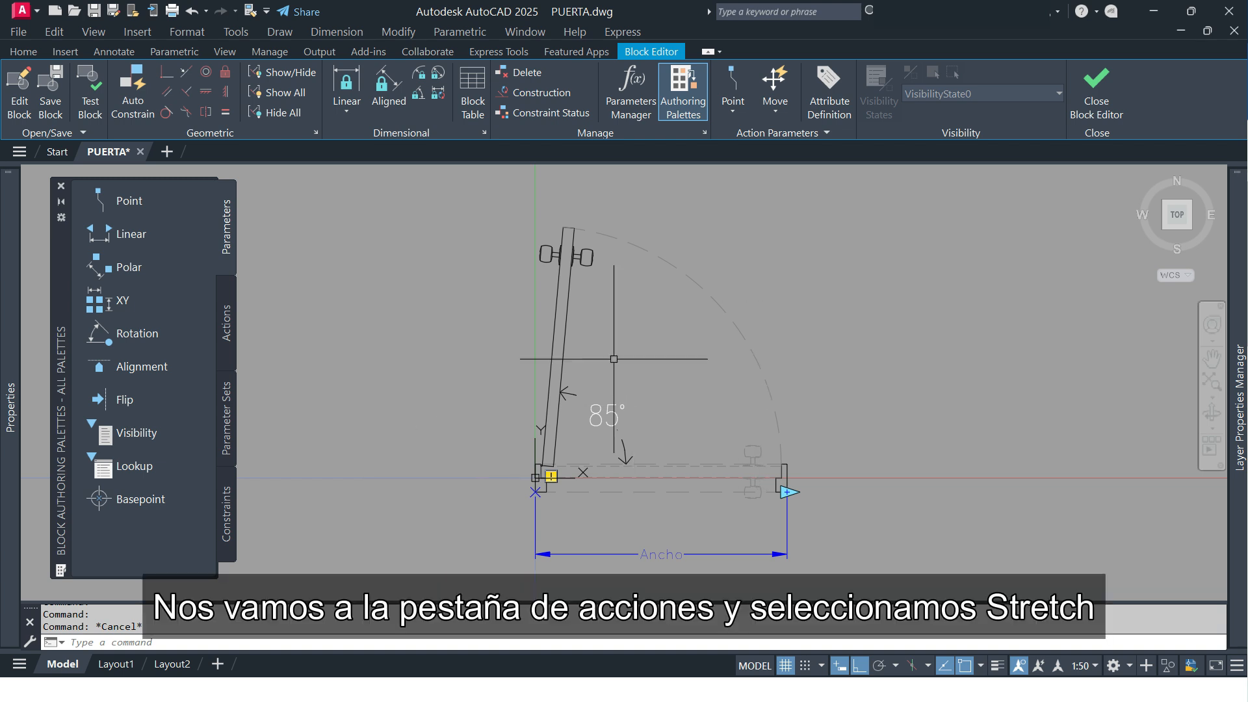
# Step: Start a Stretch action on the Ancho parameter, tied to its right endpoint, with a stretch frame around the right jamb and closed-door handle
pyautogui.click(225, 333)
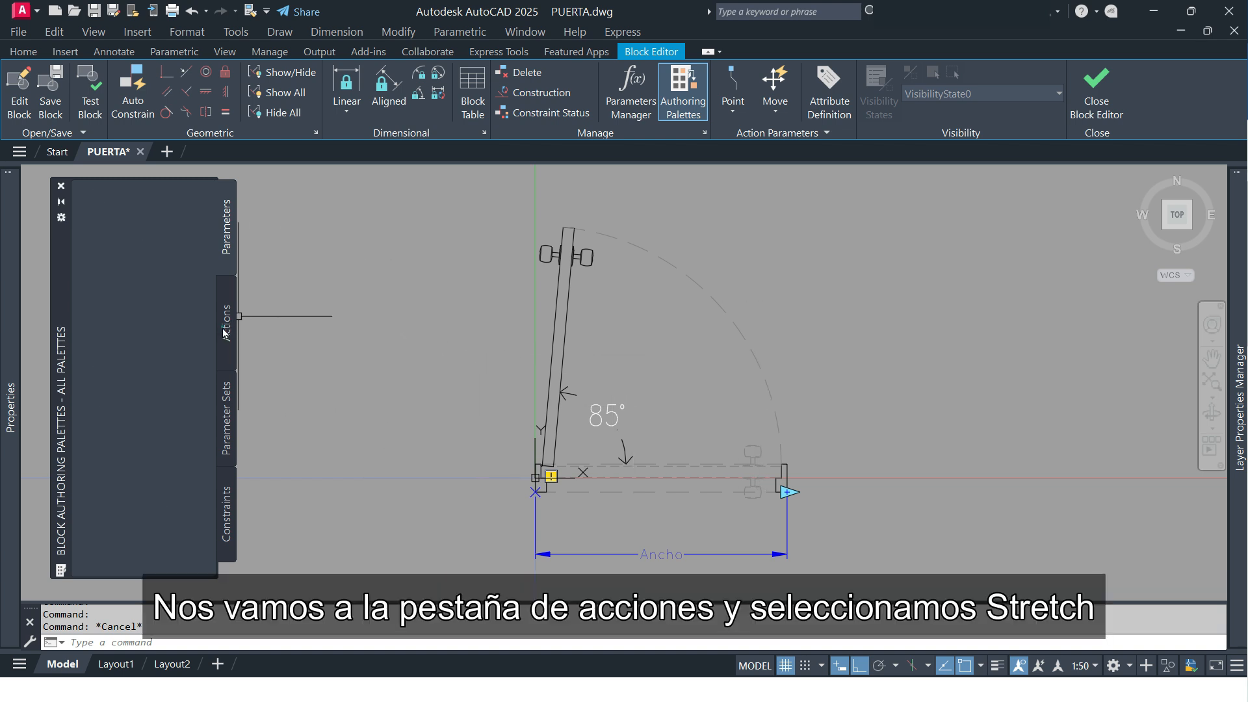
pyautogui.click(144, 277)
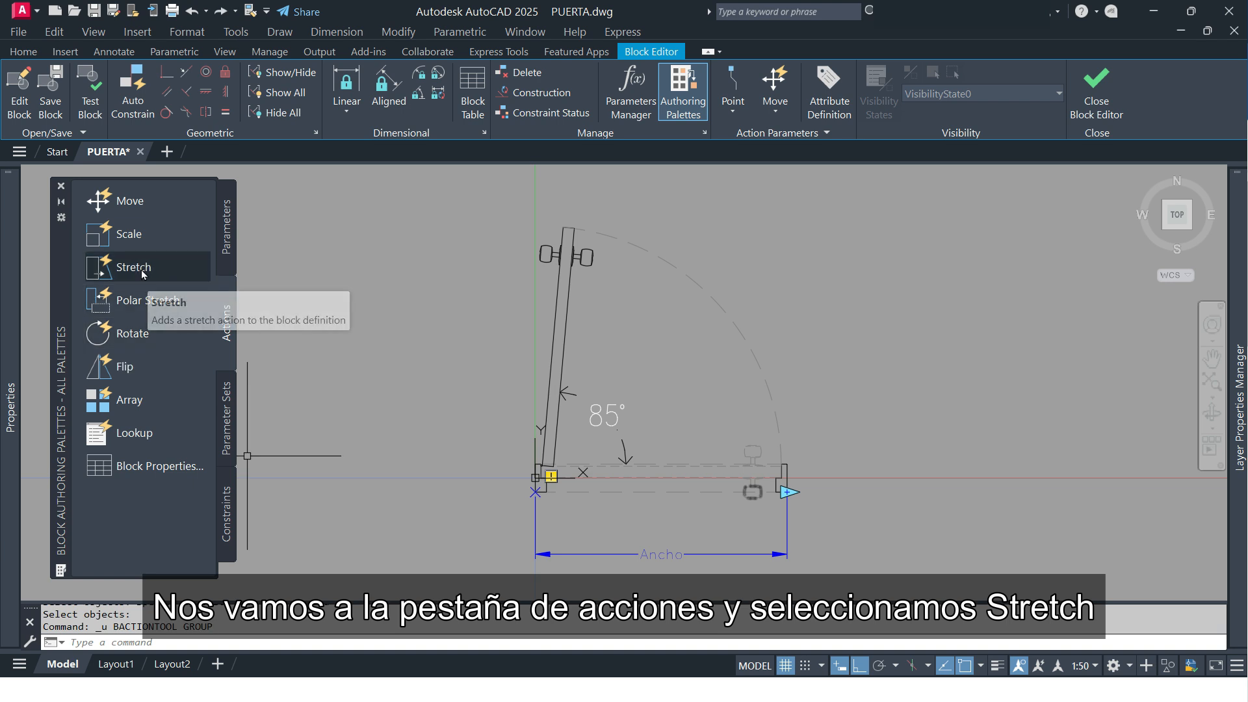
pyautogui.click(143, 274)
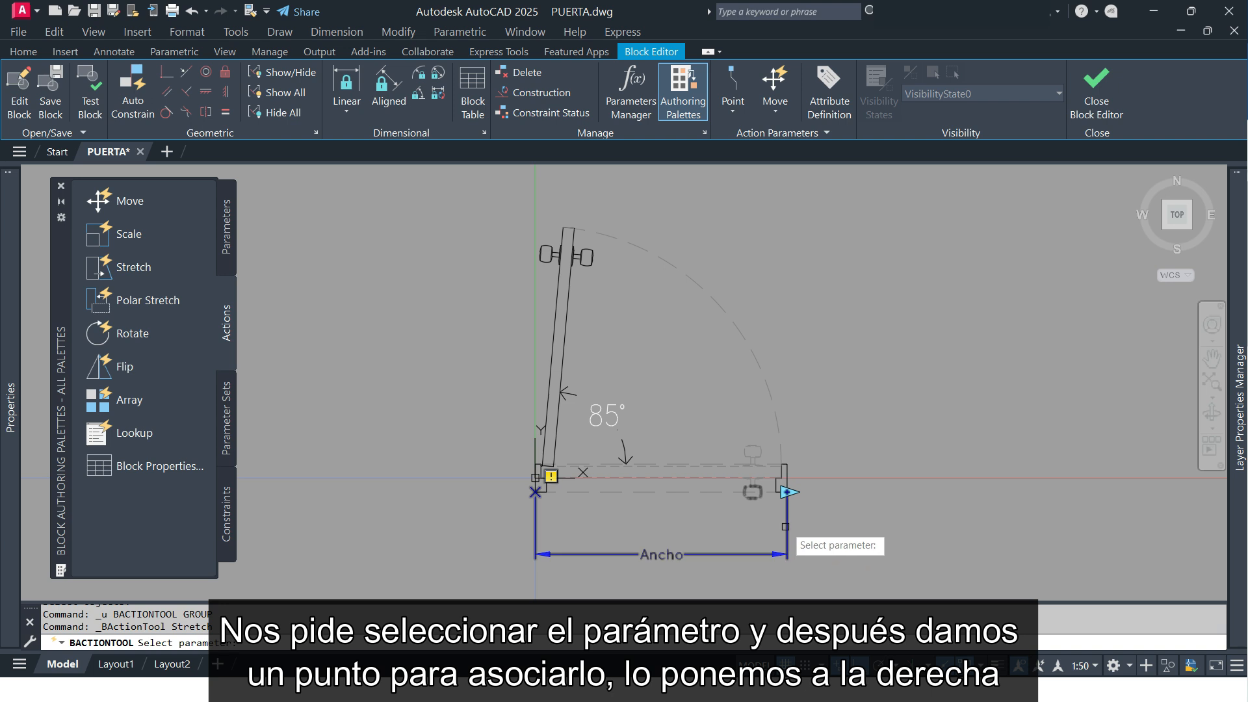
pyautogui.click(787, 526)
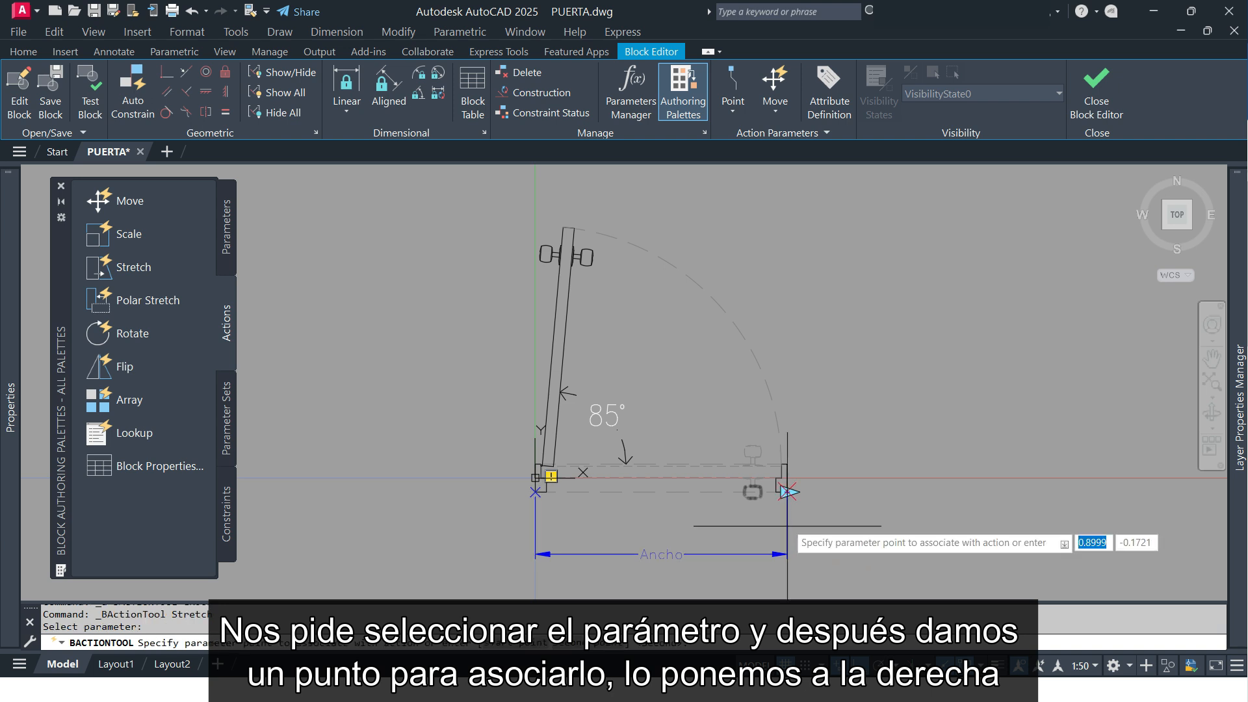
pyautogui.click(787, 492)
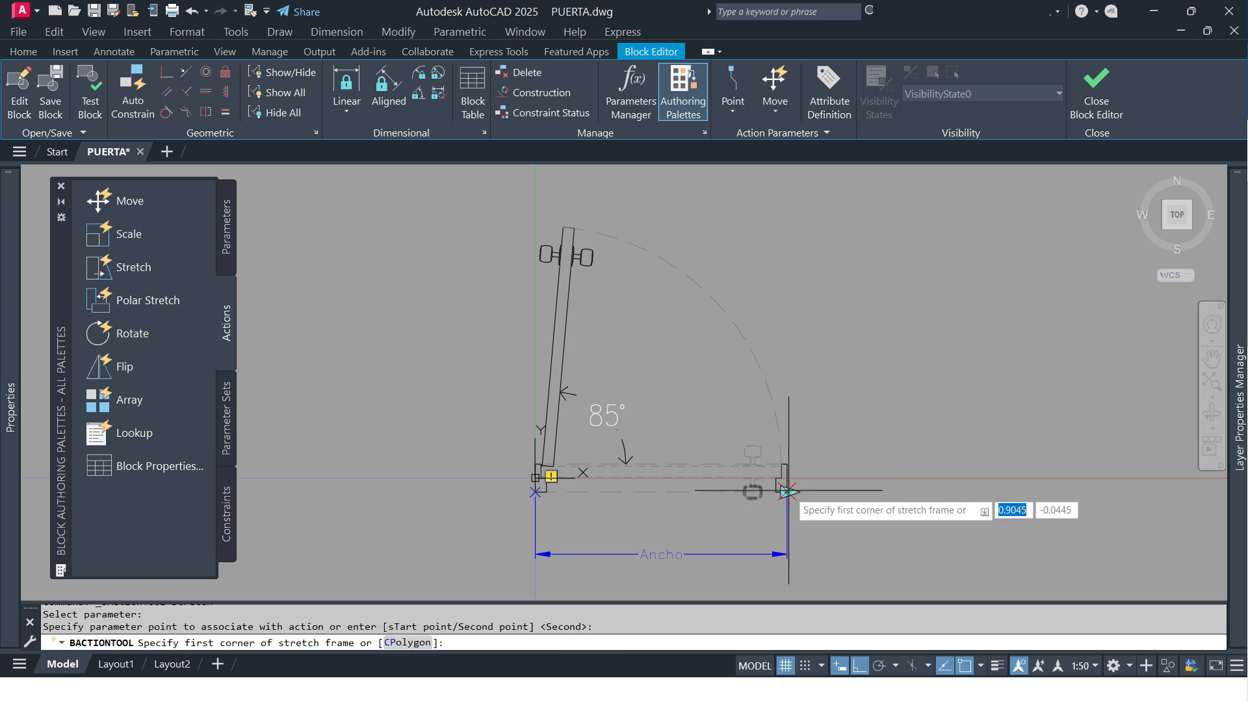
pyautogui.click(845, 392)
pyautogui.click(686, 535)
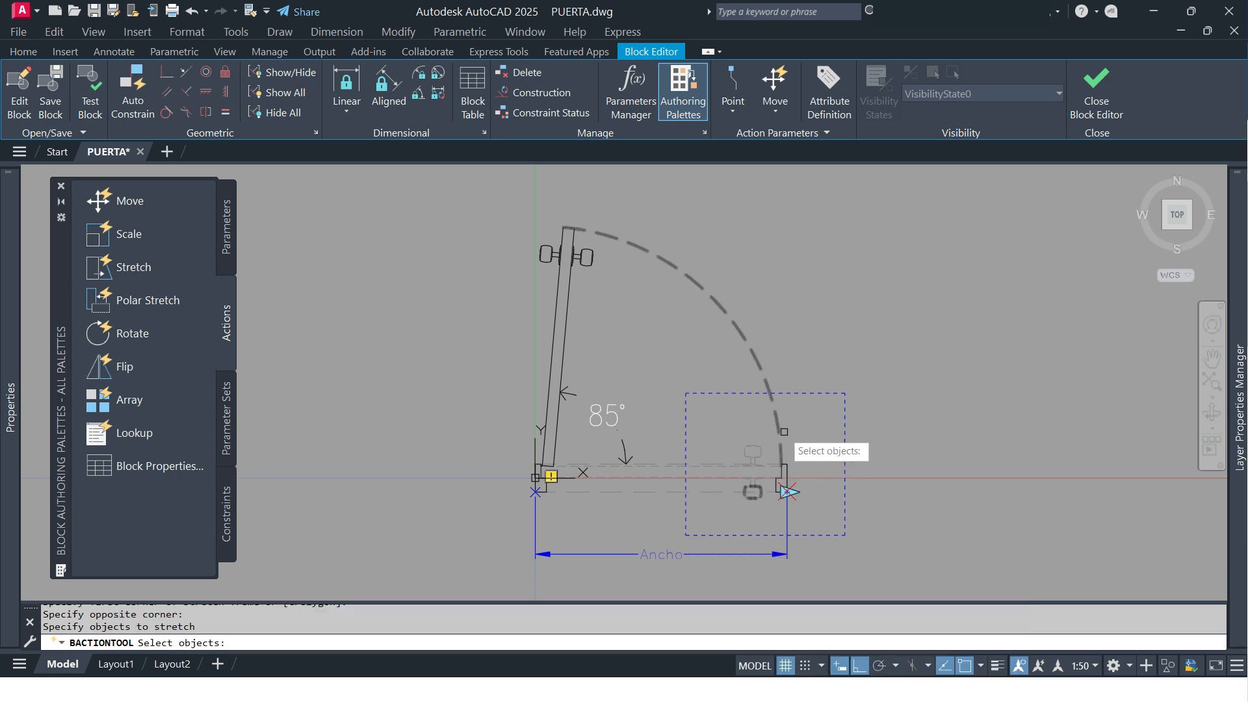
# Step: Select the objects crossing the right jamb for the stretch, remove the swing arc and the 85° dimension from the selection, and finish the action
pyautogui.click(892, 411)
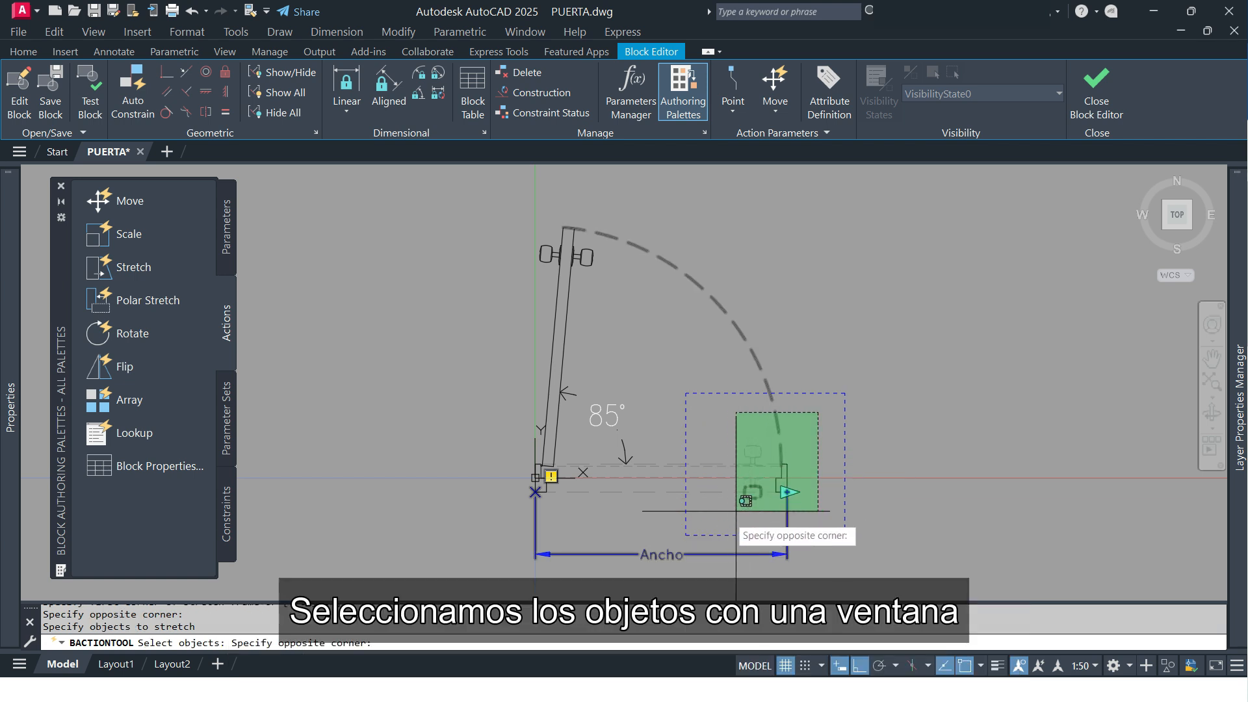
pyautogui.click(714, 525)
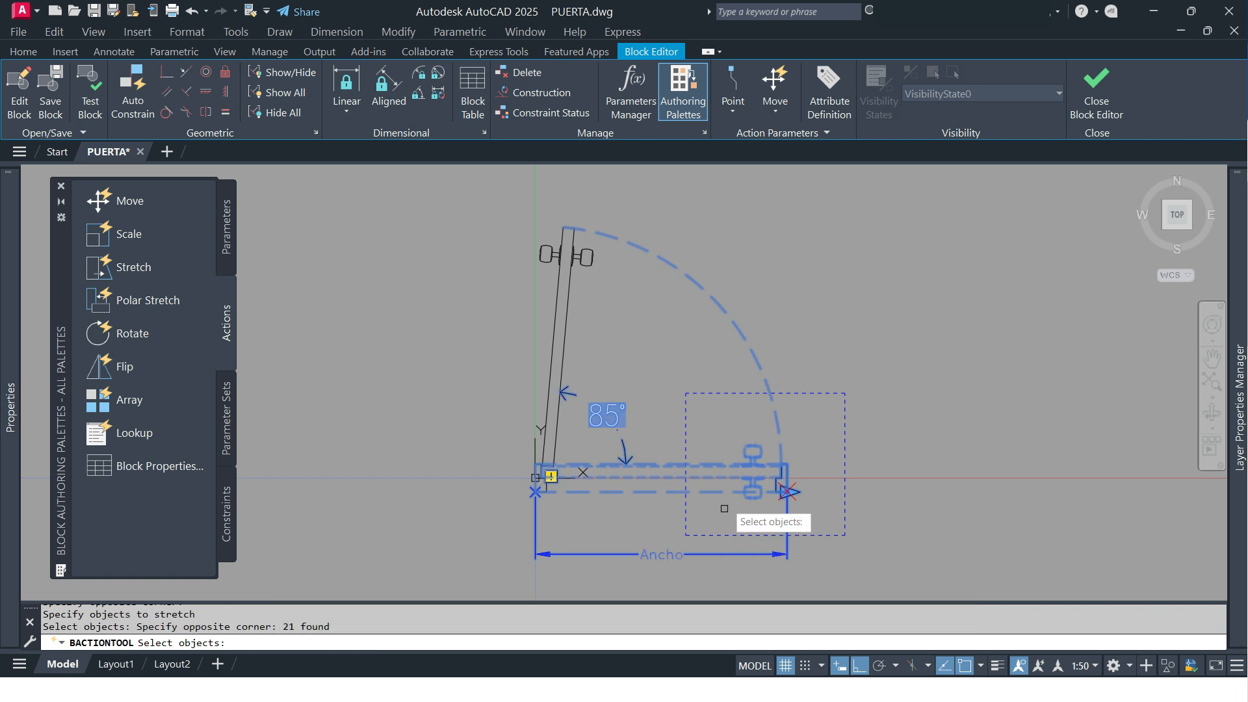
pyautogui.write('r')
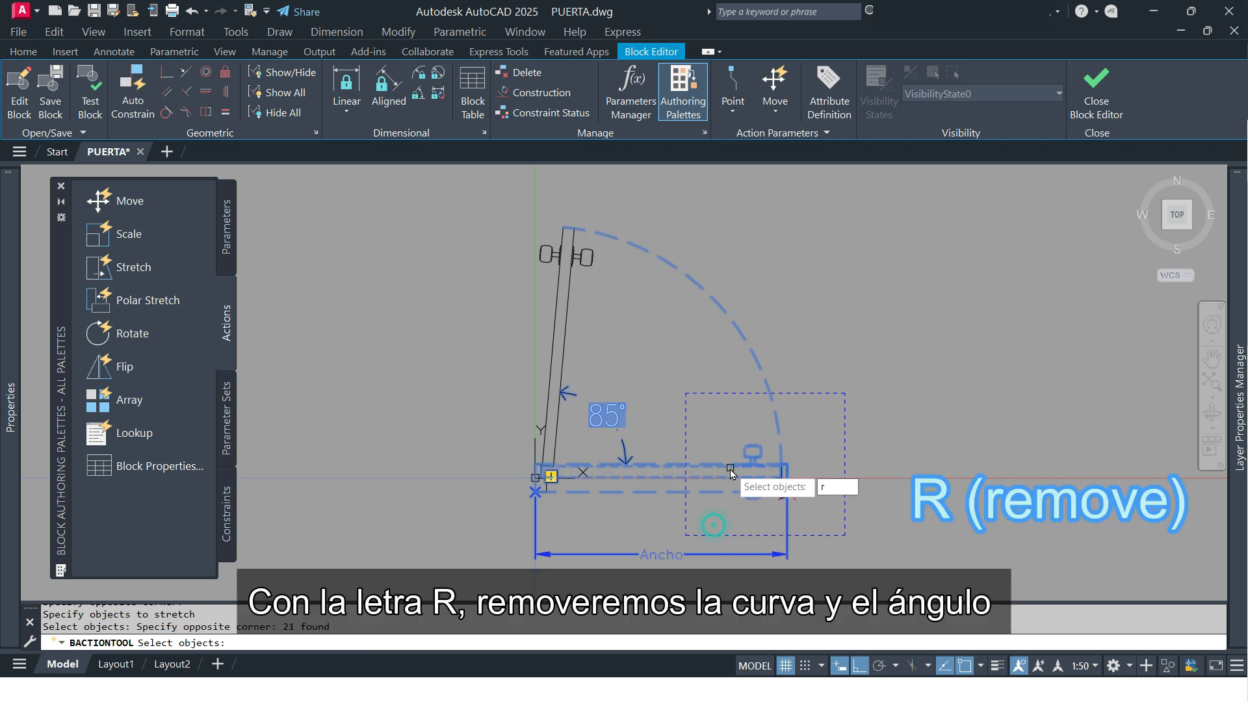
pyautogui.press('Return')
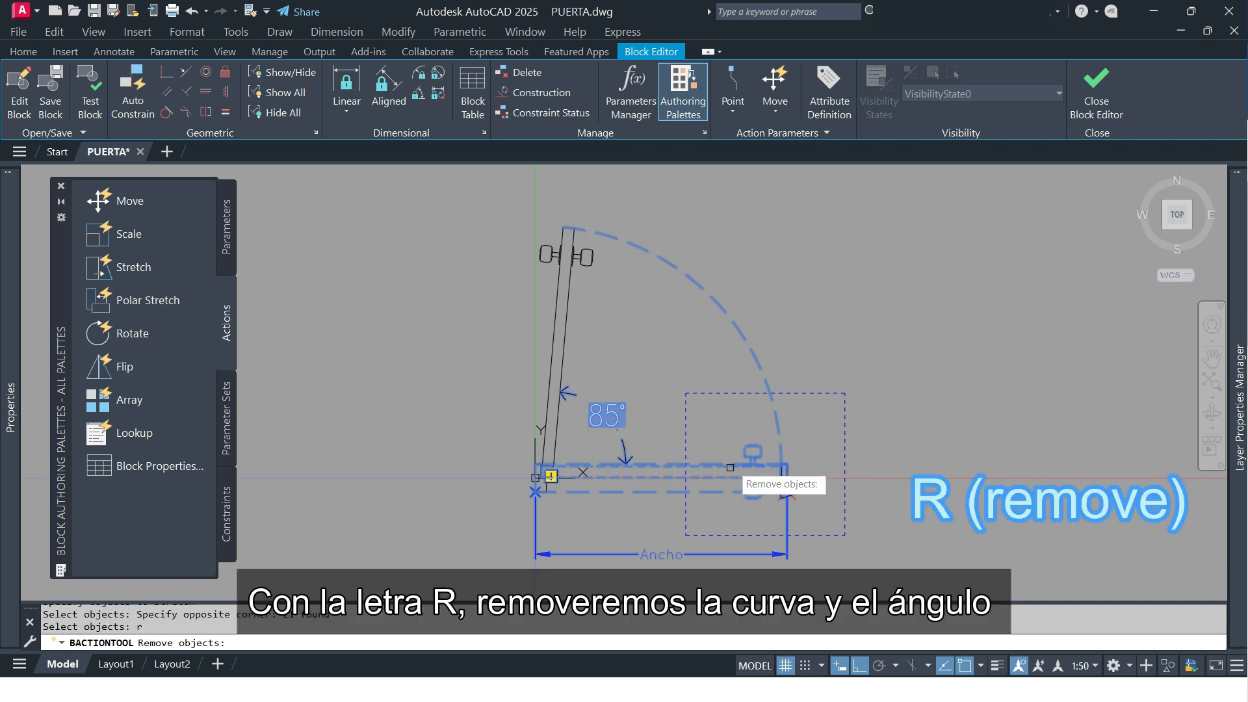
pyautogui.click(778, 420)
pyautogui.click(602, 415)
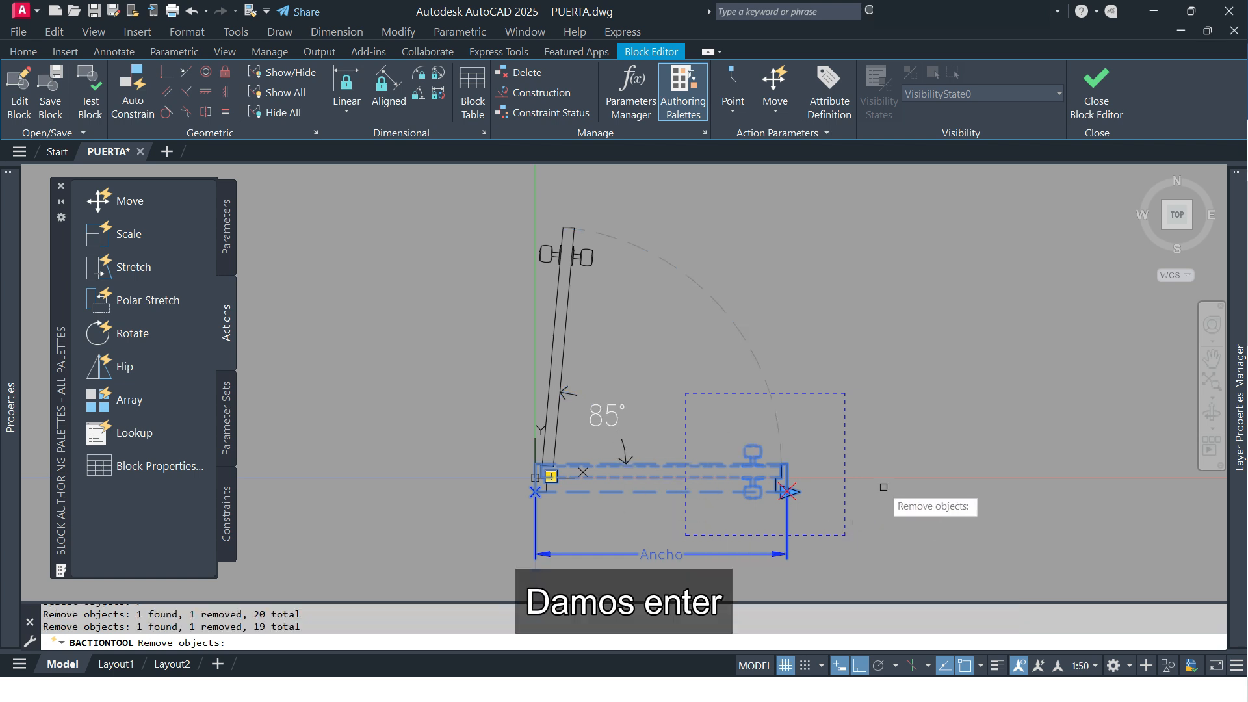
pyautogui.press('Return')
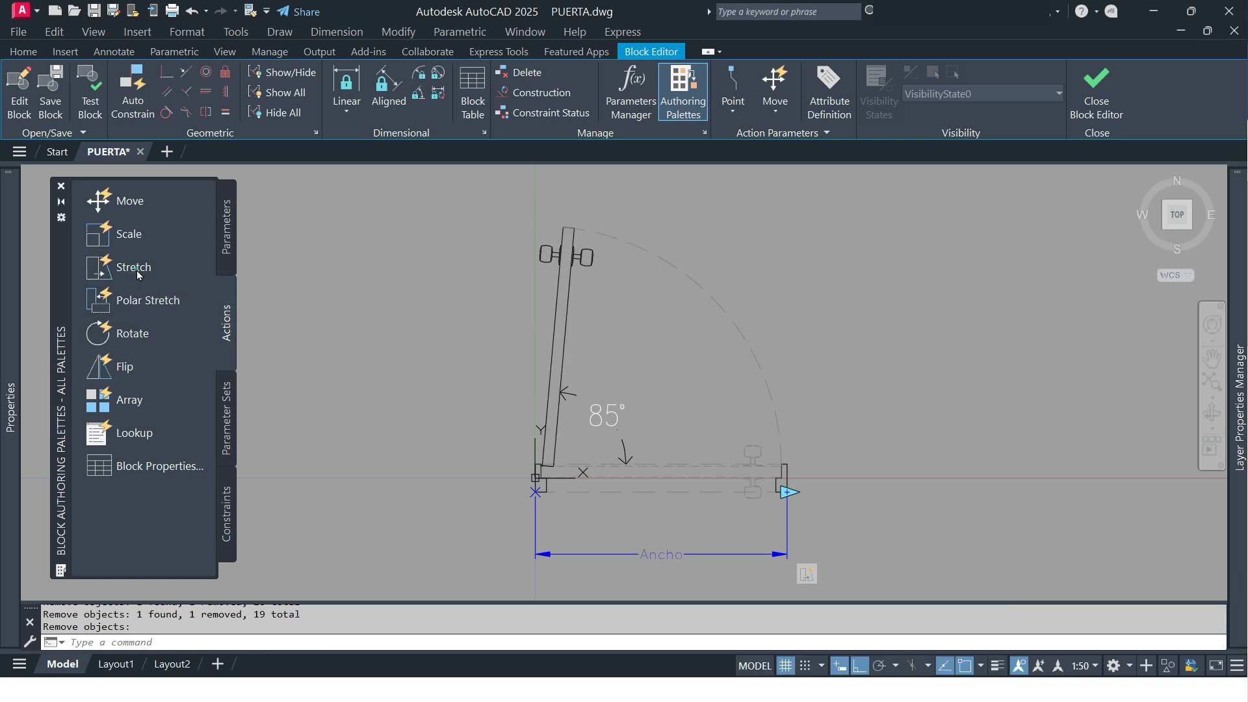
# Step: Start a second Stretch action on the Ancho parameter's right endpoint, with a stretch frame around the open door leaf's free end and handles
pyautogui.click(136, 270)
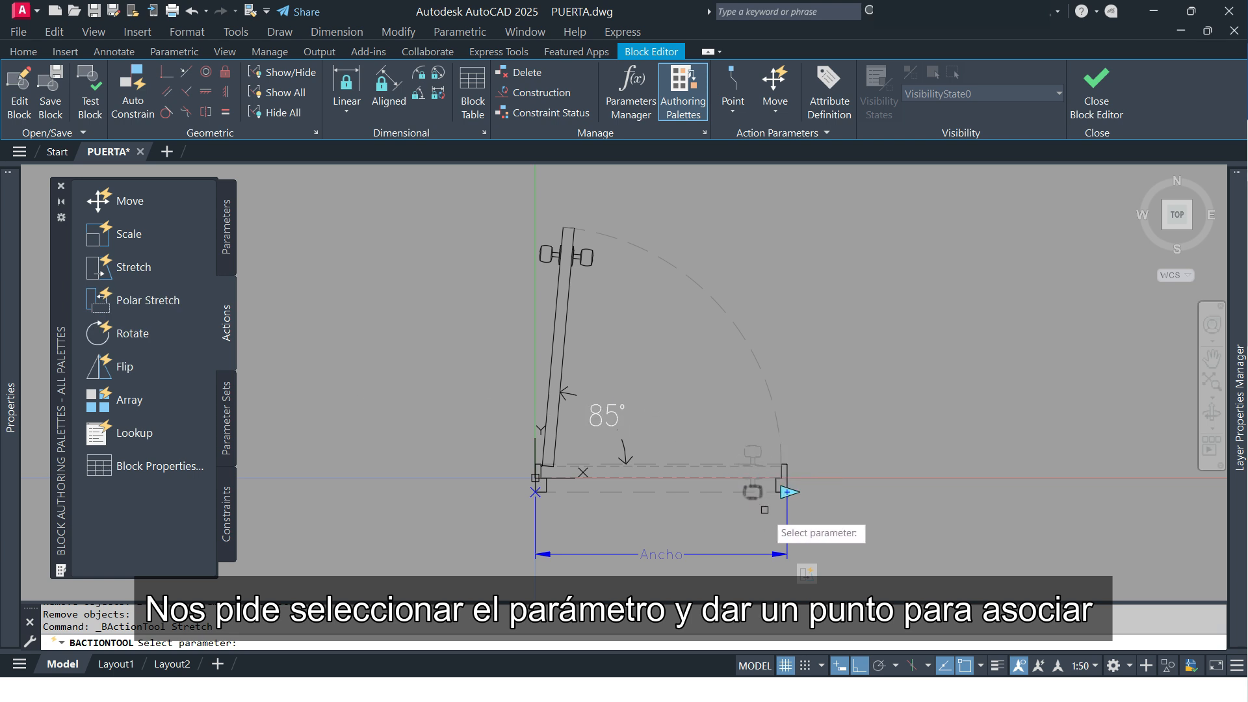
pyautogui.click(786, 529)
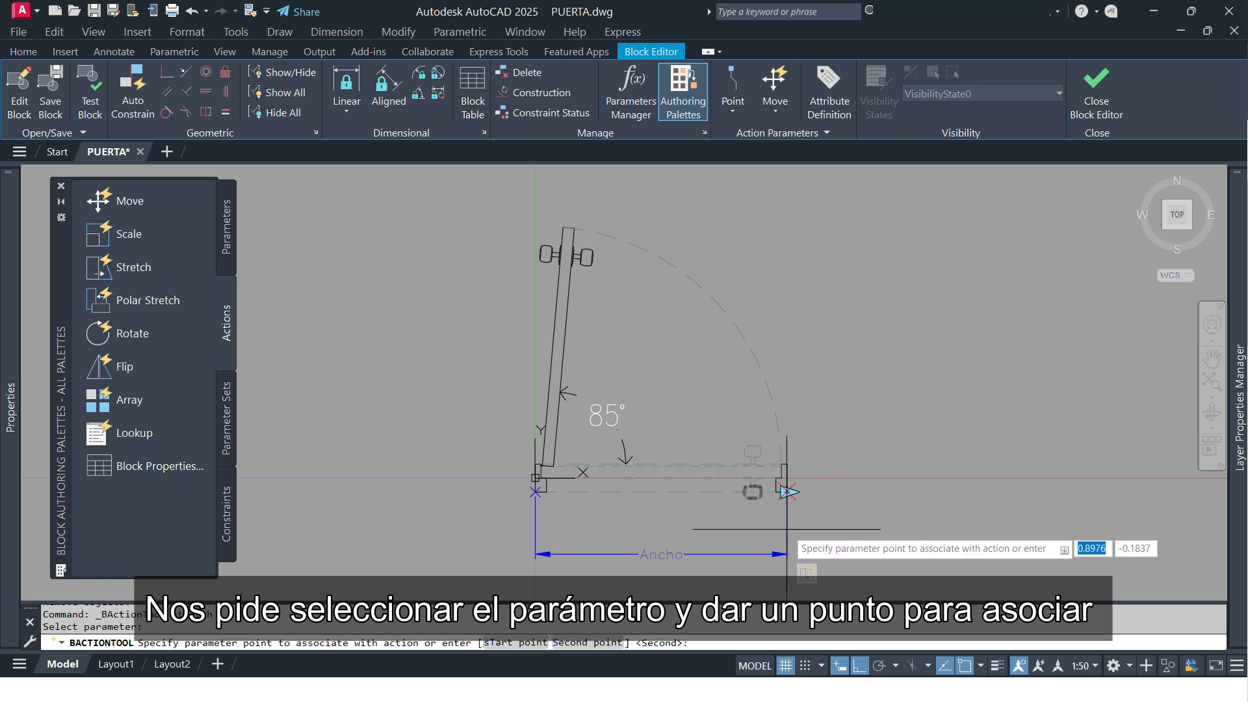
pyautogui.click(788, 492)
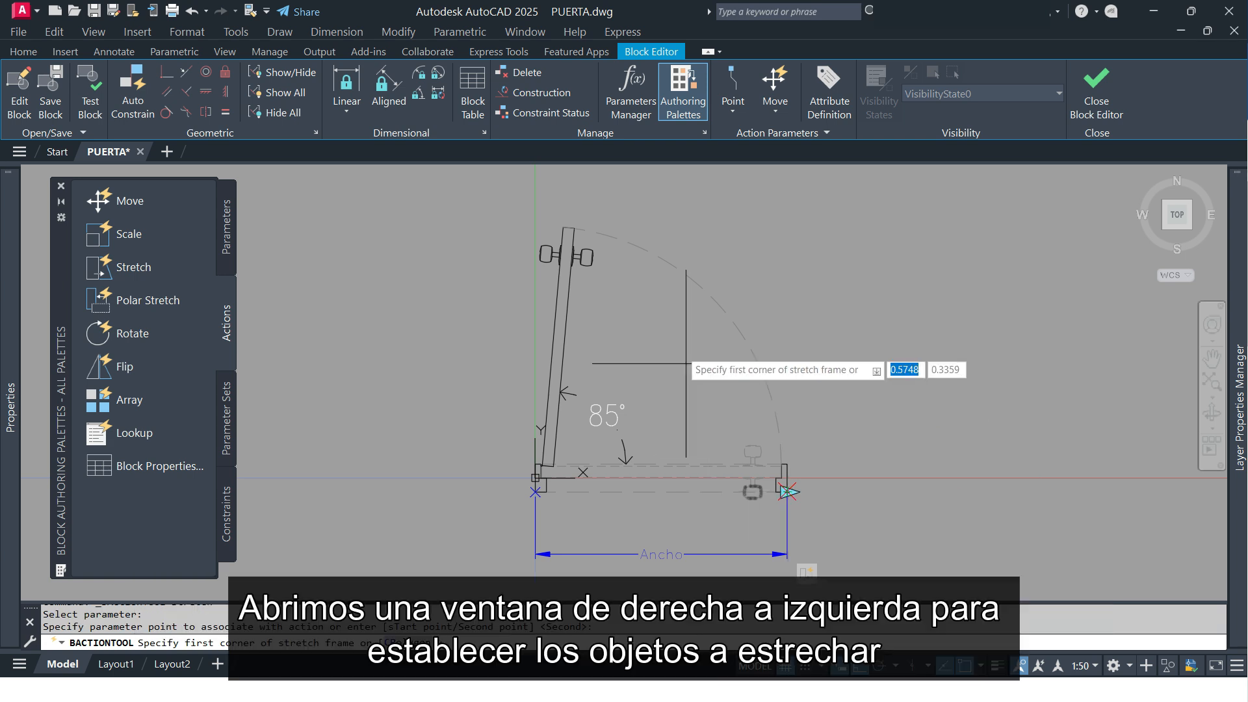
pyautogui.click(625, 194)
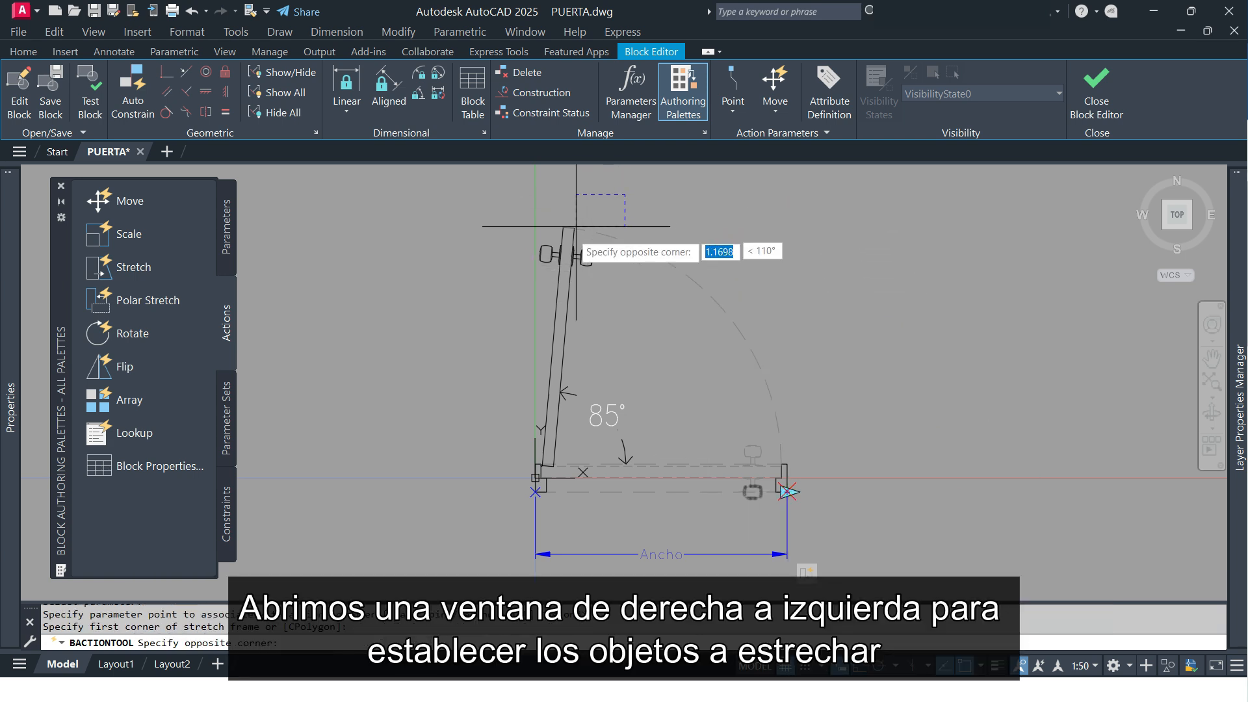
pyautogui.click(509, 304)
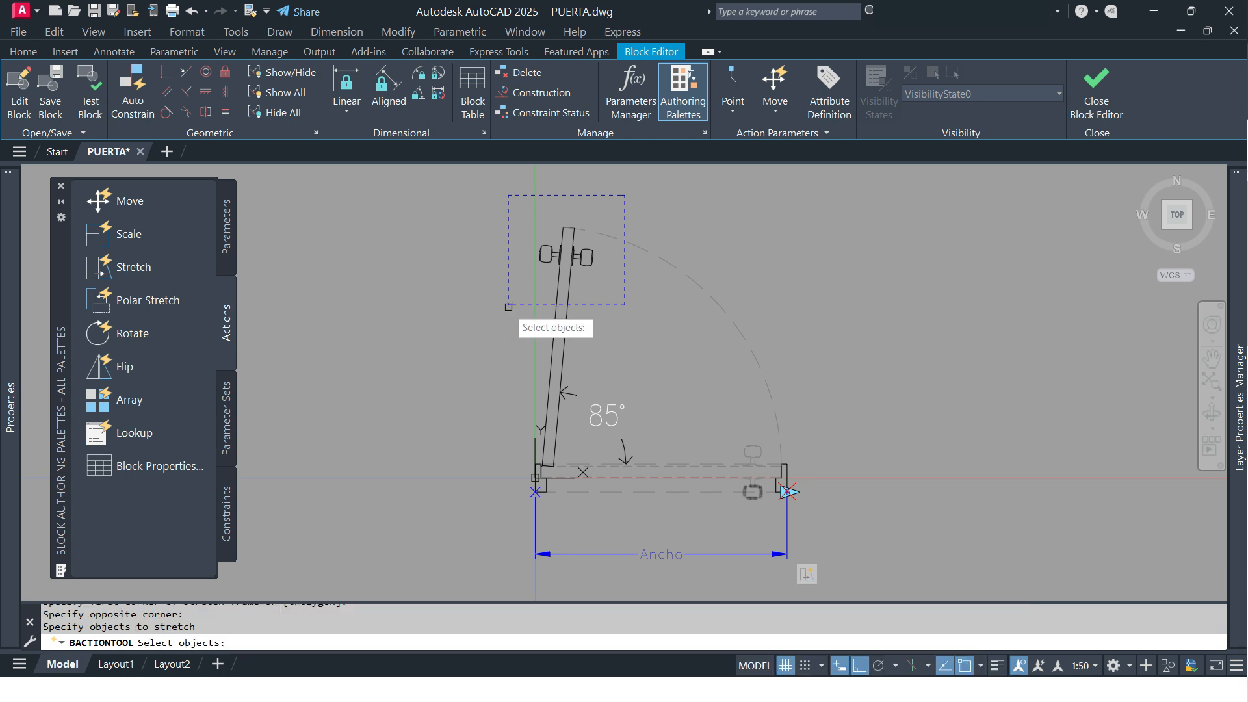
# Step: Select the open leaf and its handles for the stretch with a crossing window, remove the swing arc from the selection, and finish the action
pyautogui.click(610, 207)
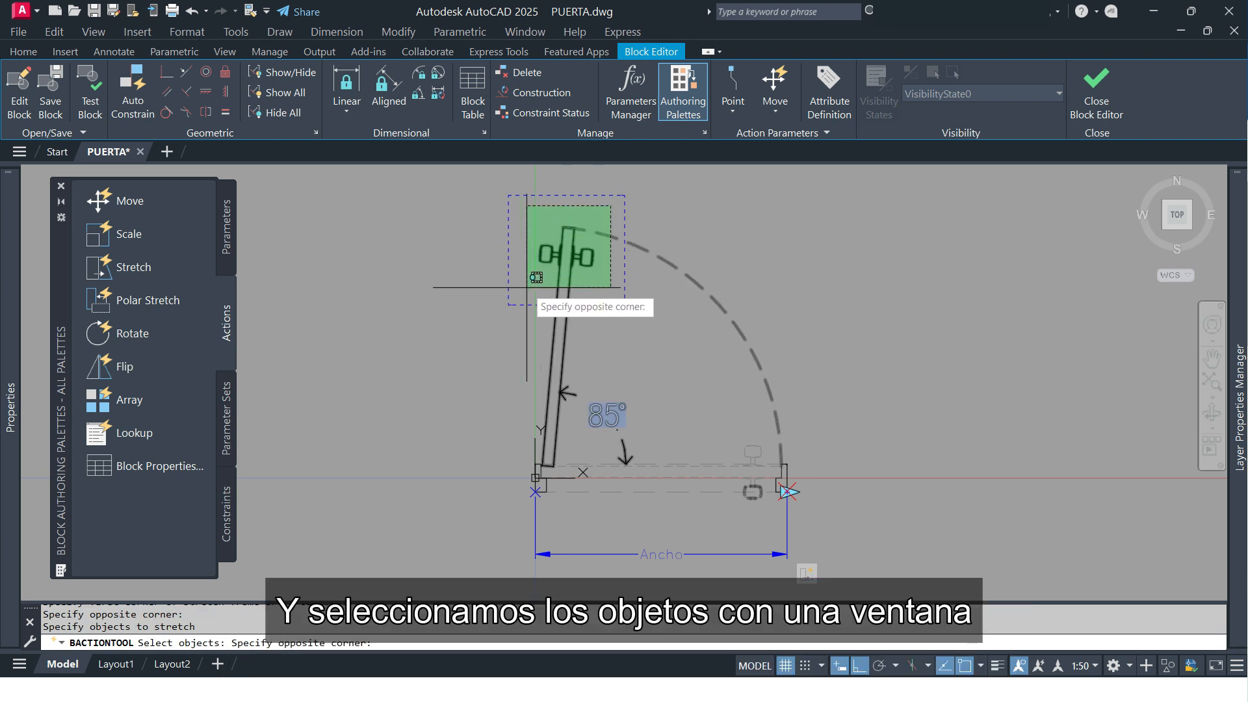
pyautogui.click(536, 278)
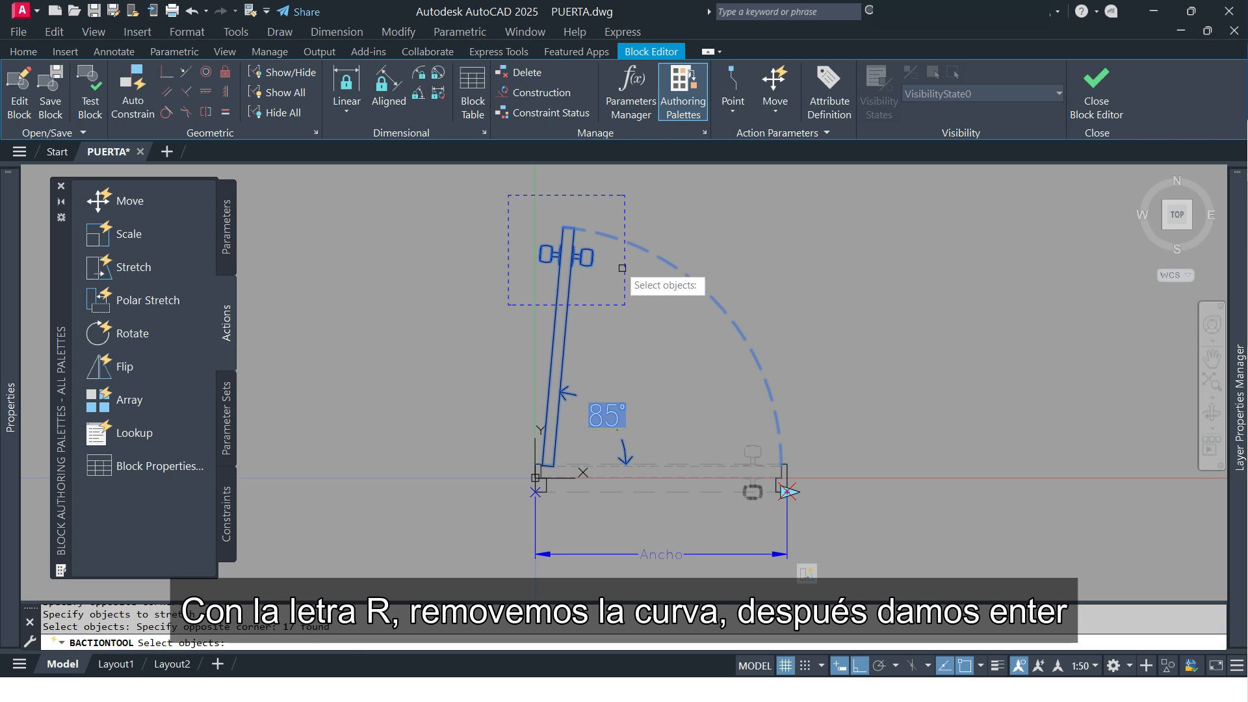
pyautogui.write('r')
pyautogui.press('Return')
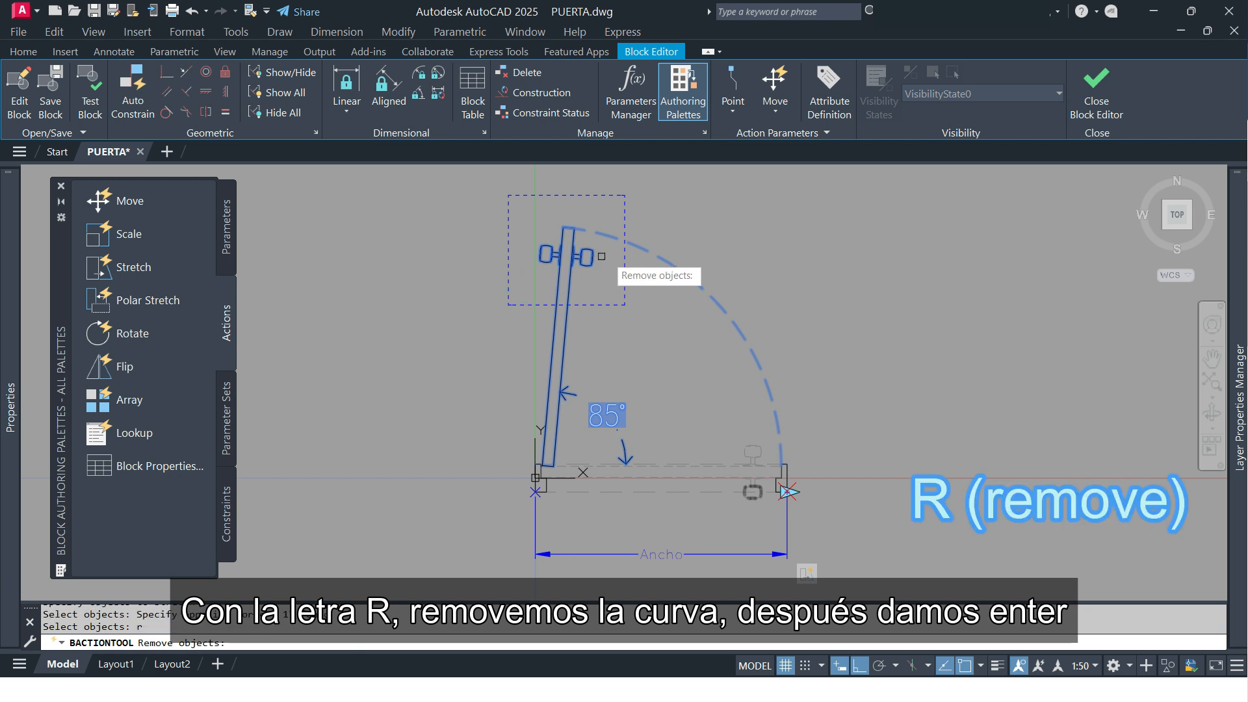
pyautogui.click(646, 252)
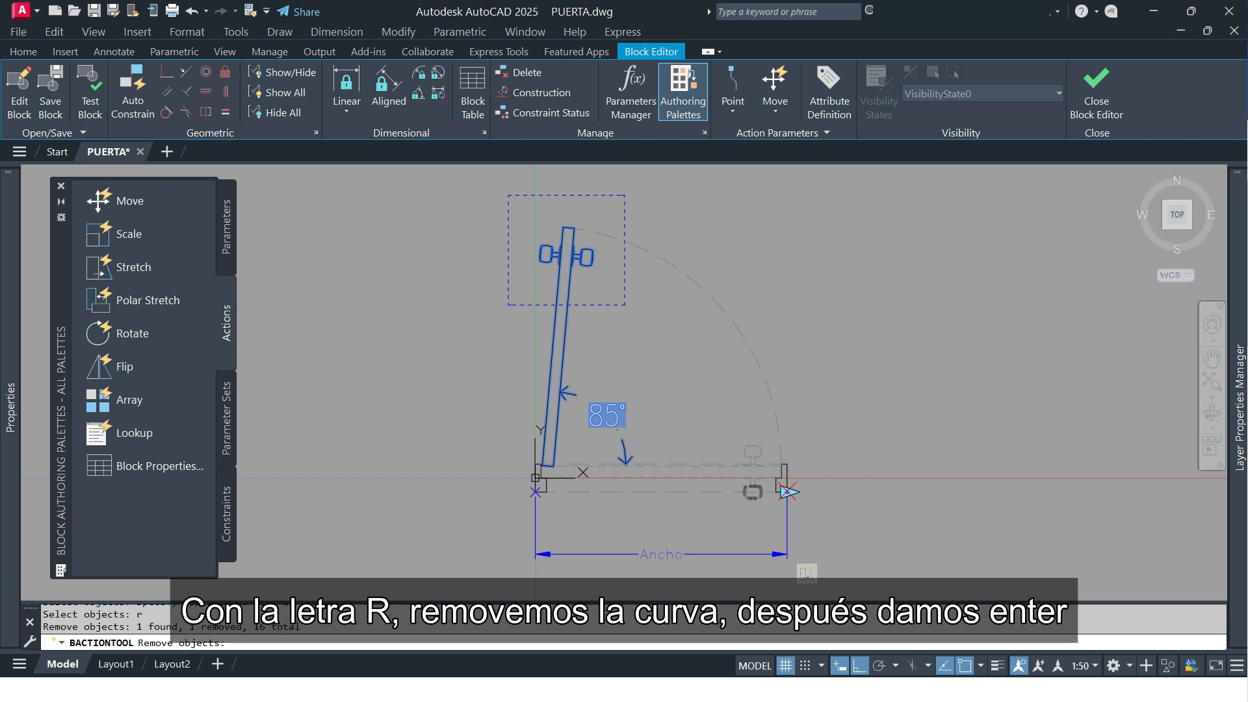
pyautogui.press('Return')
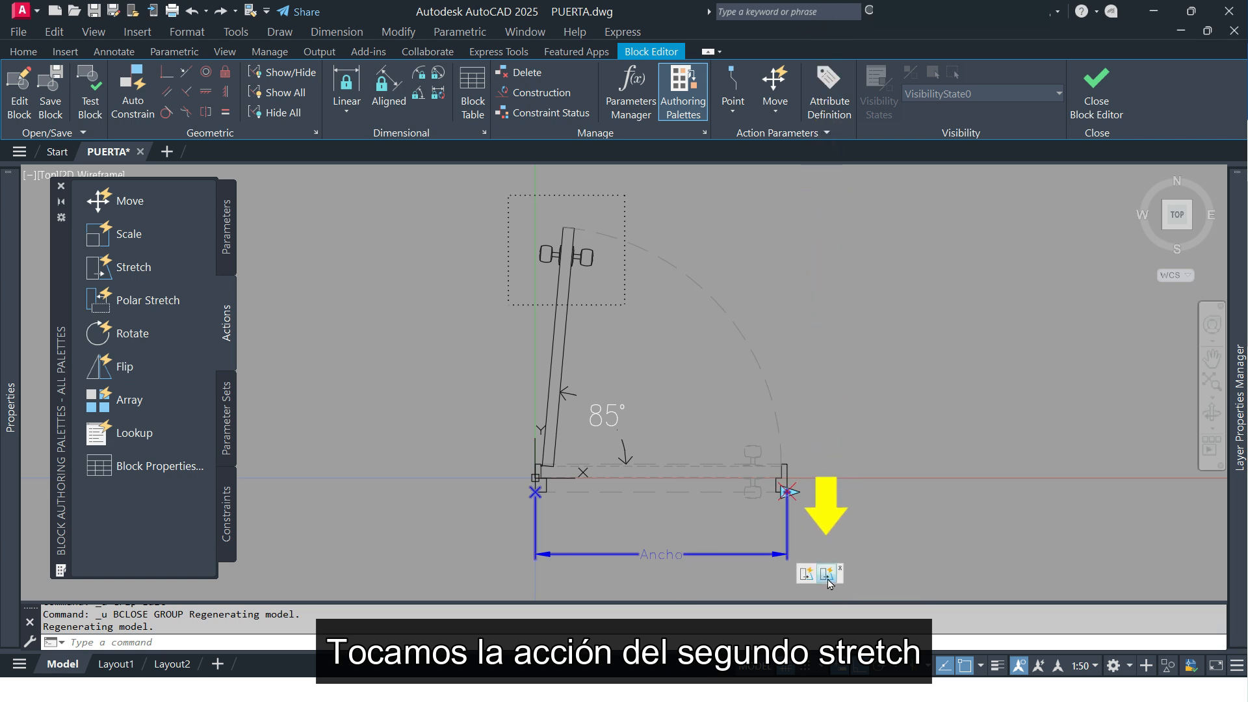
# Step: Set the second Stretch action's angle offset to 85
pyautogui.click(826, 575)
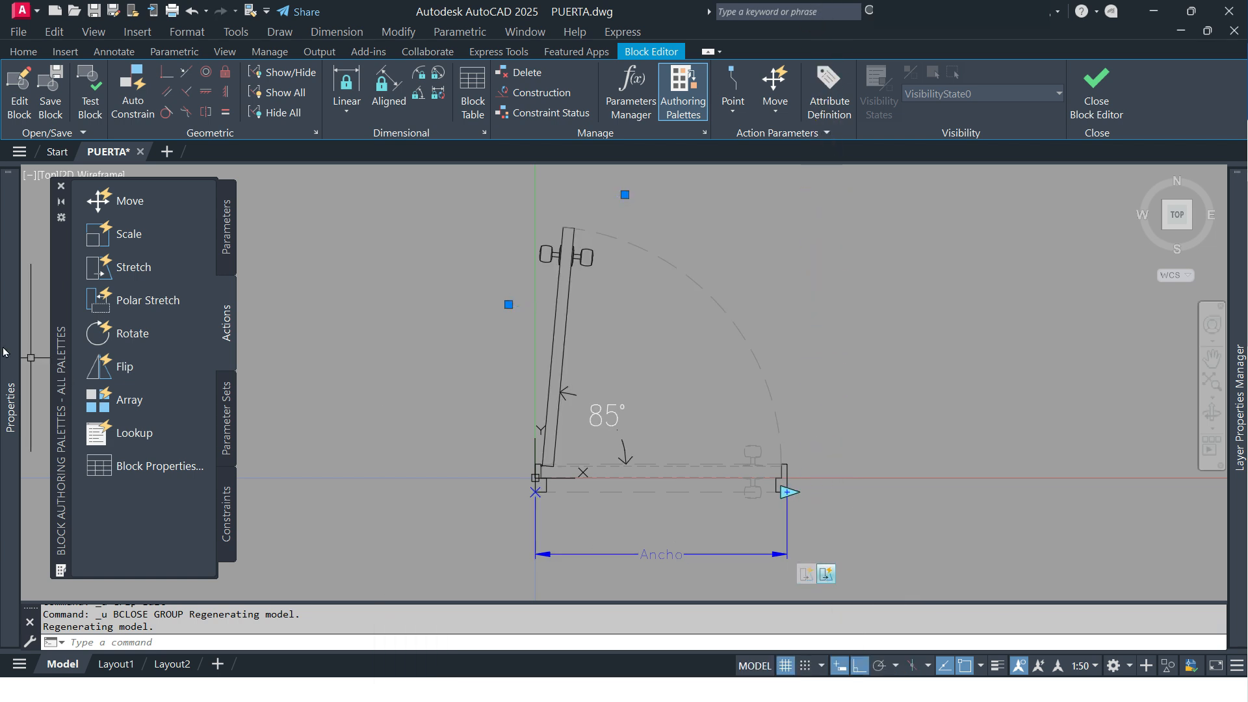
pyautogui.moveTo(2, 352)
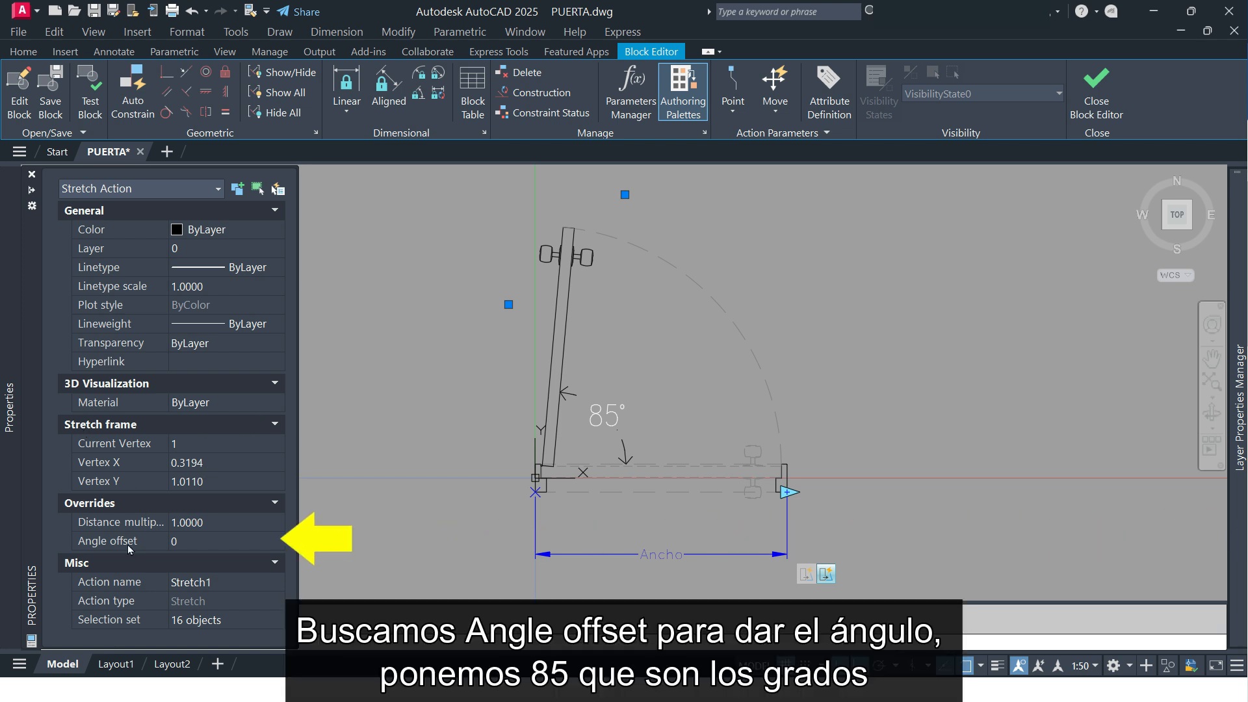
pyautogui.click(182, 542)
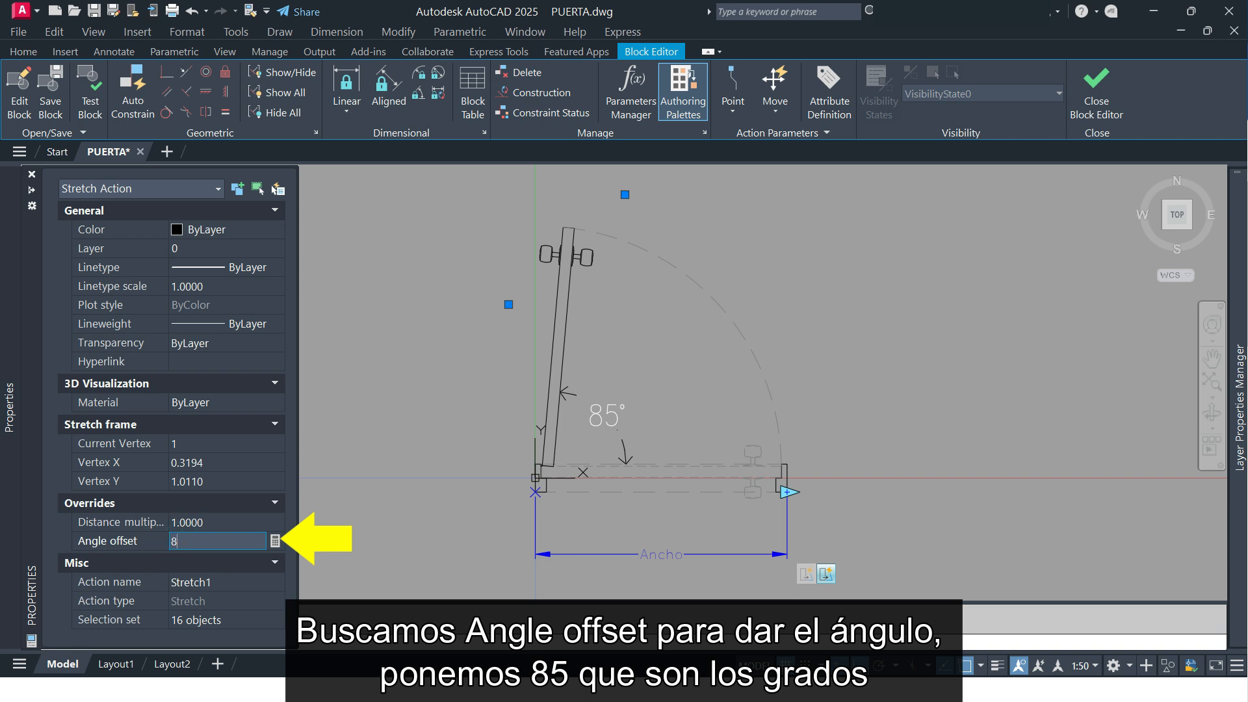
pyautogui.write('85')
pyautogui.press('Return')
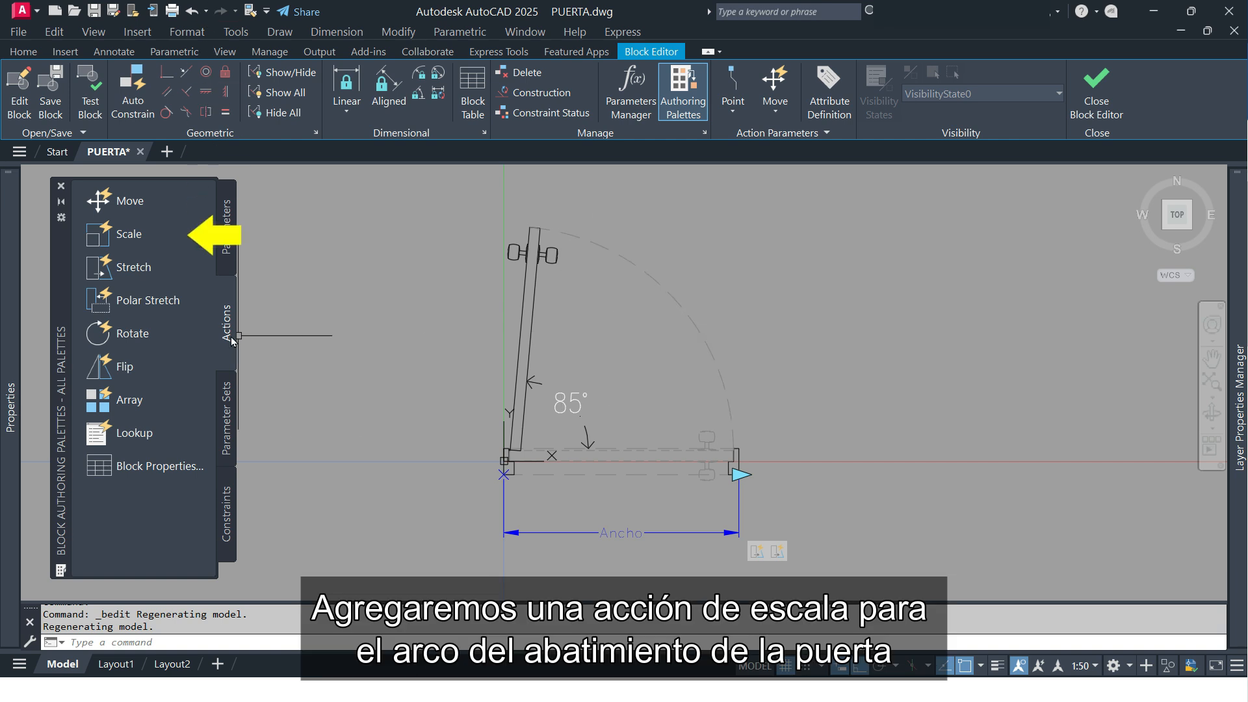
# Step: Add a Scale action on the Ancho parameter for the swing arc, and close the block editor with the changes saved
pyautogui.click(126, 235)
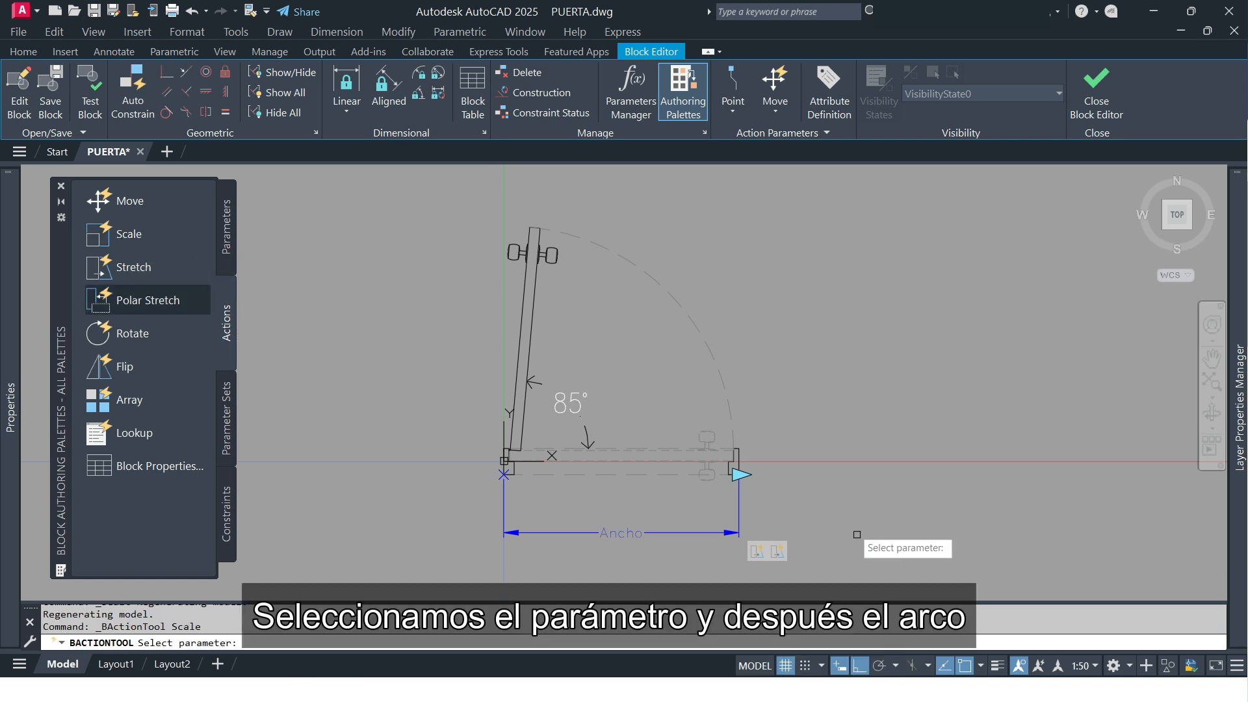
pyautogui.click(741, 500)
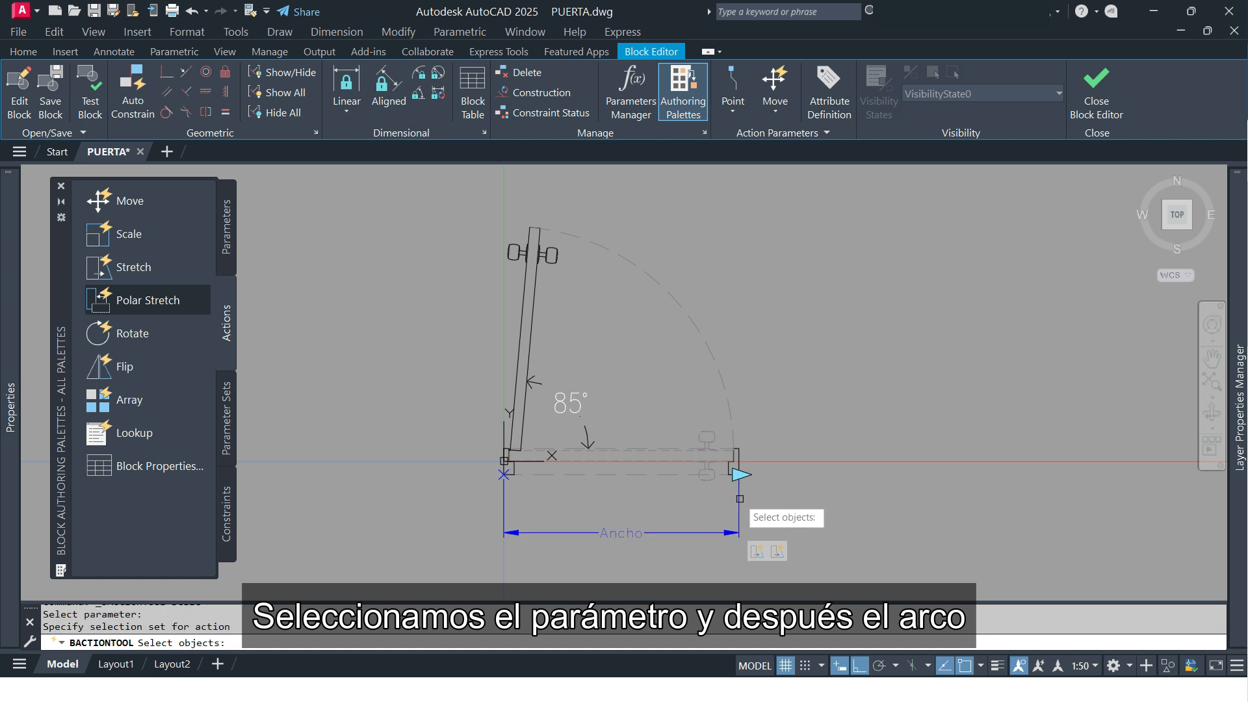
pyautogui.click(709, 343)
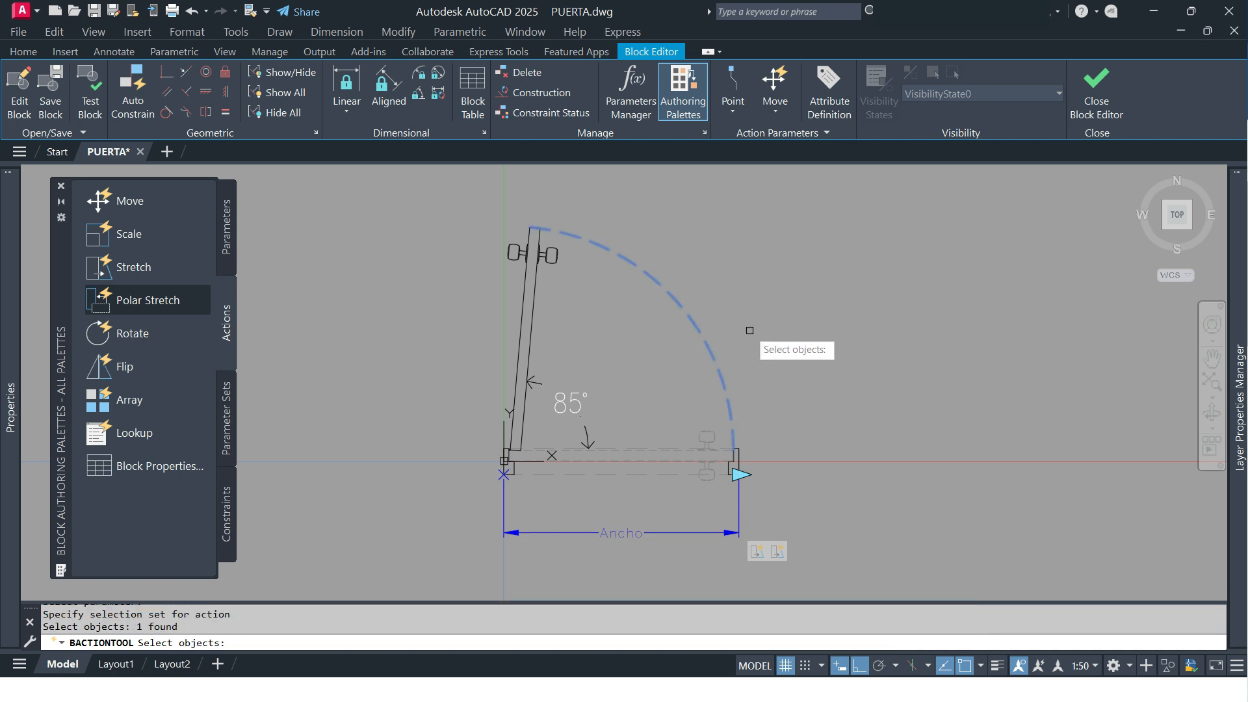
pyautogui.press('Return')
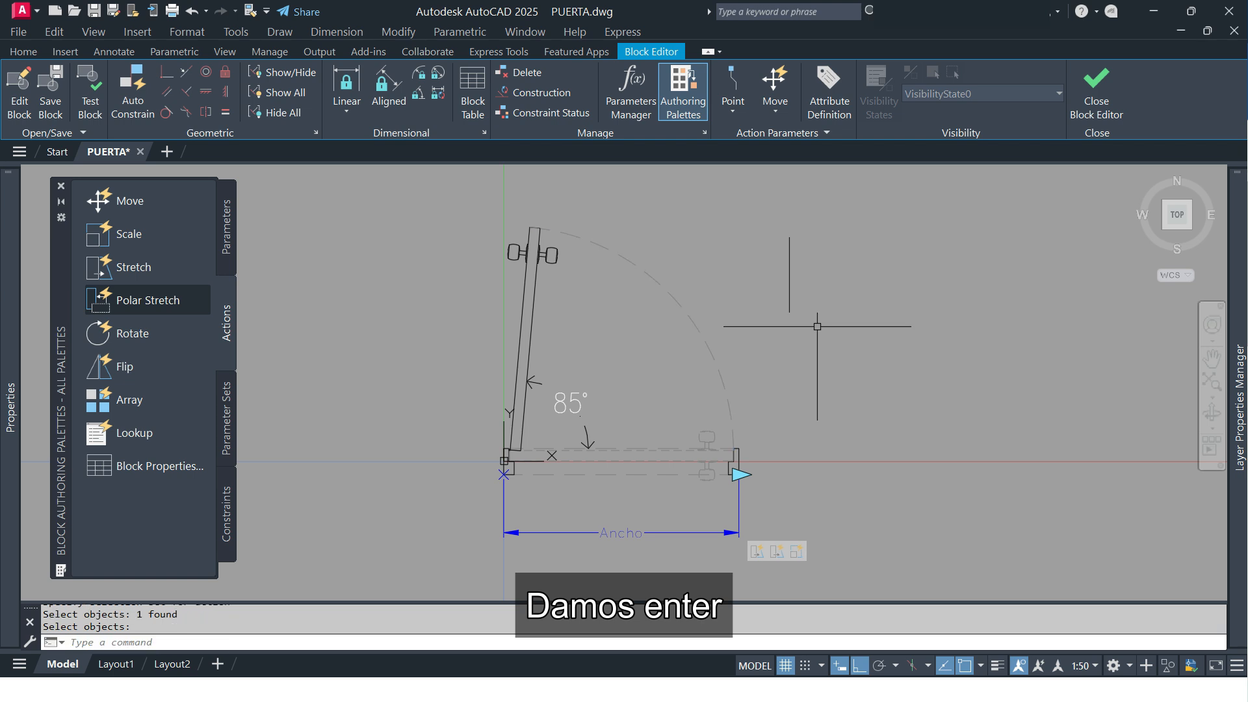
pyautogui.click(1089, 87)
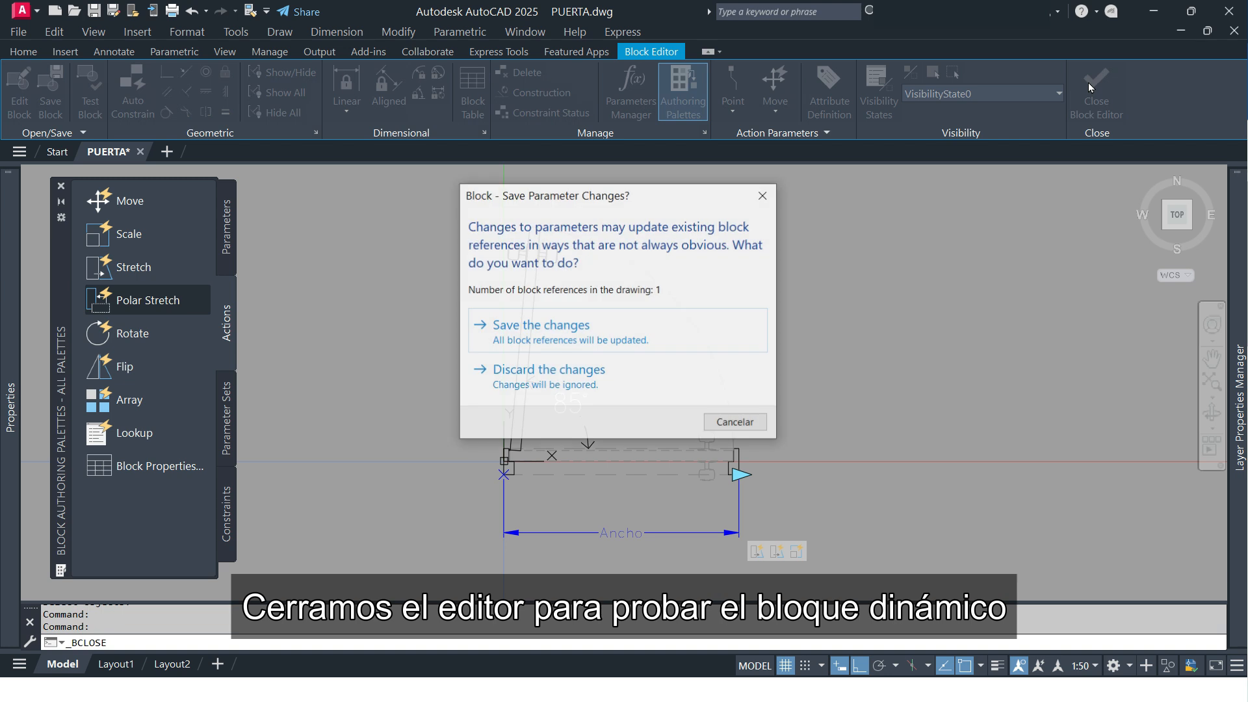
pyautogui.click(628, 335)
# Step: Select the door block, test its width grip by stretching it wider, narrower and wider again, and restore the block with RESETBLOCK
pyautogui.click(841, 413)
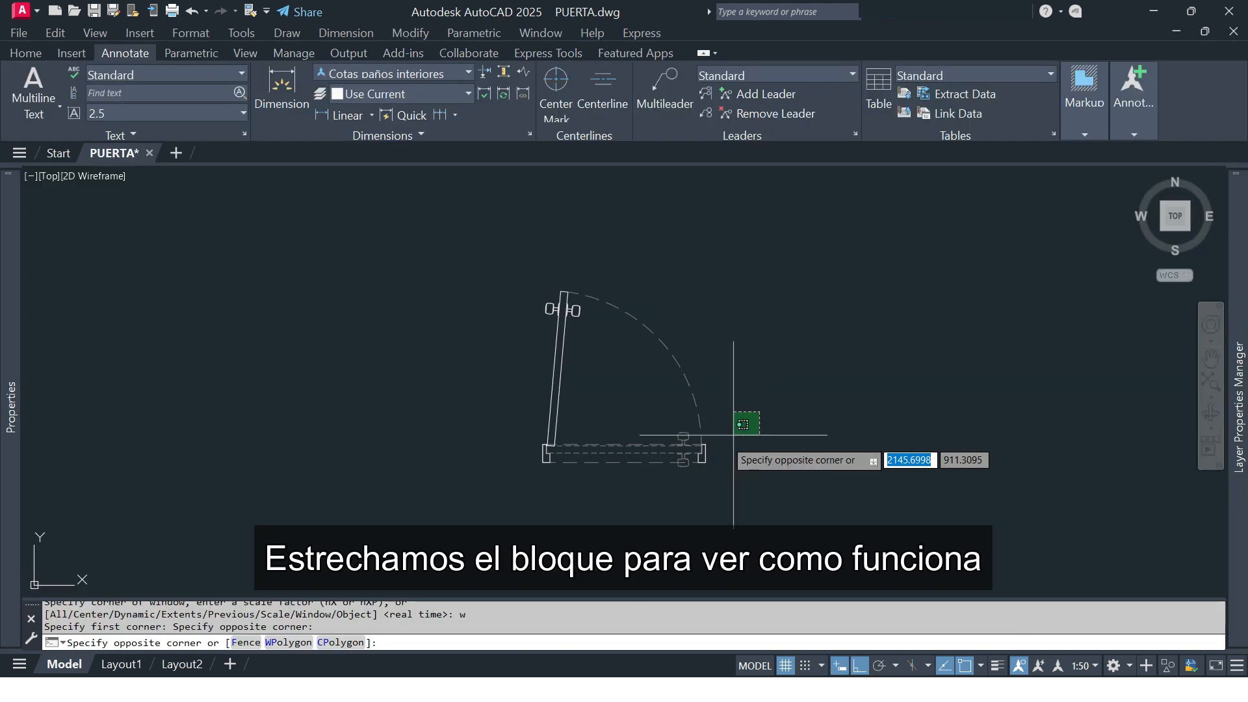
pyautogui.click(682, 471)
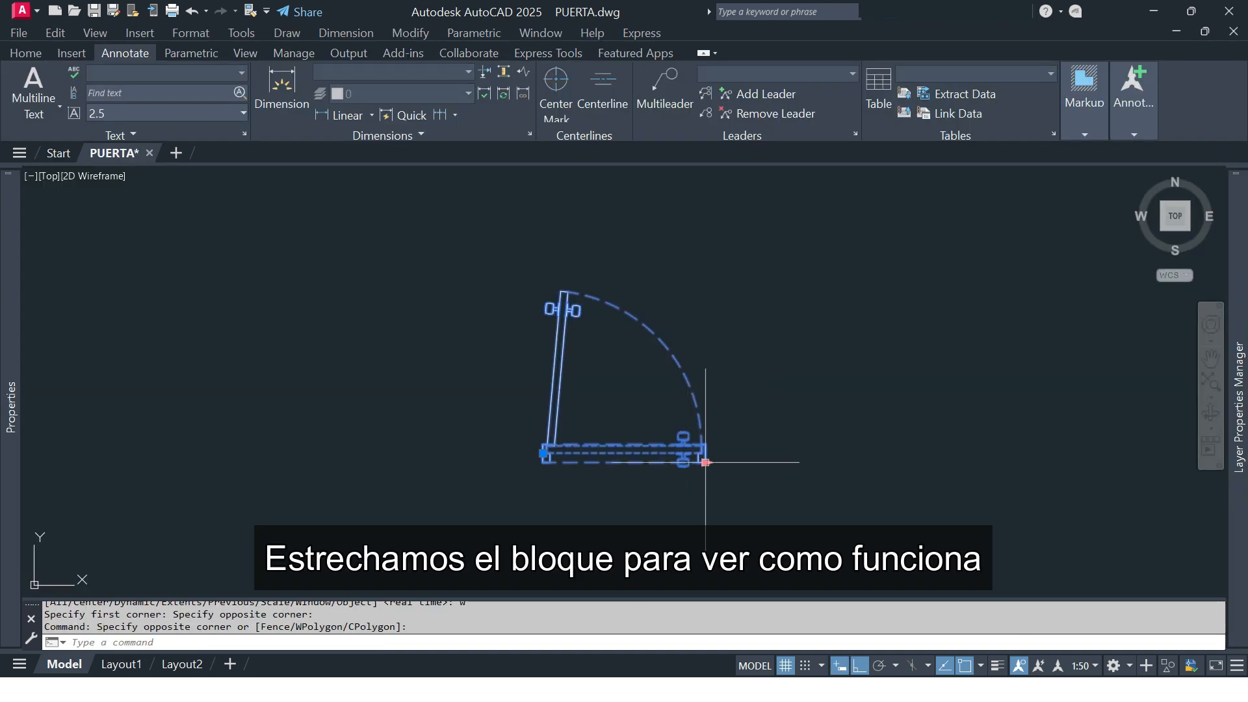
pyautogui.click(706, 462)
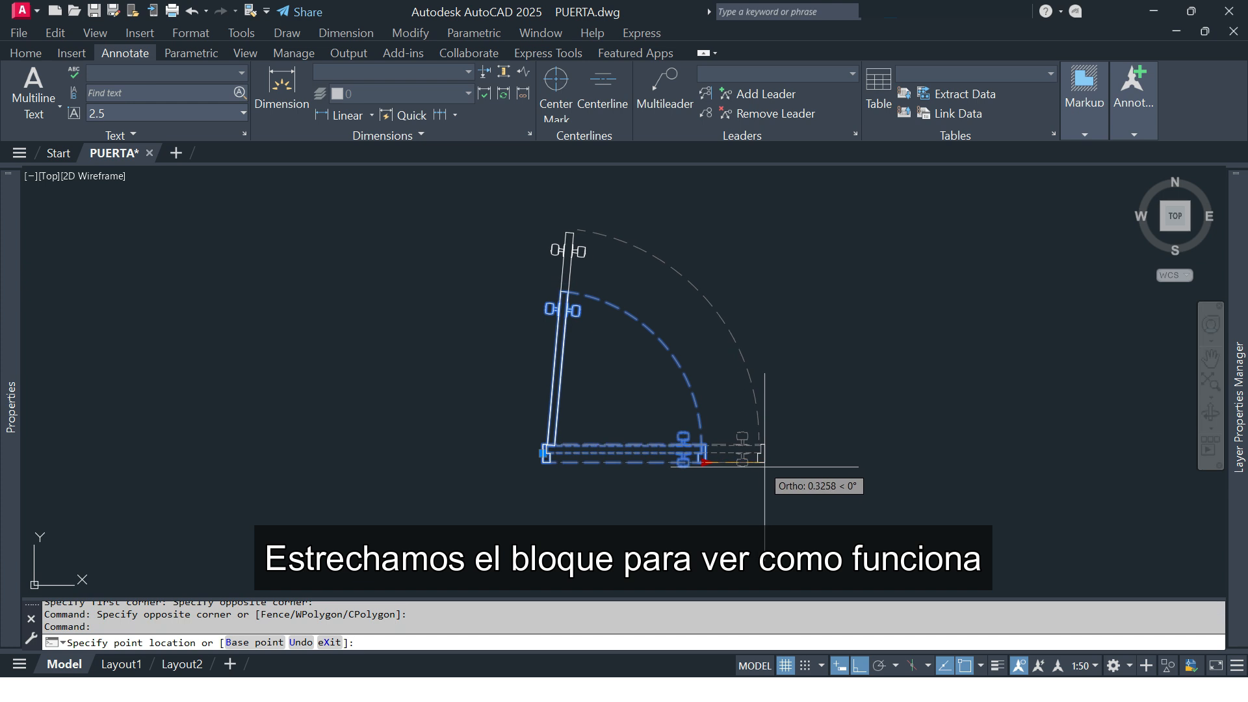
pyautogui.click(764, 465)
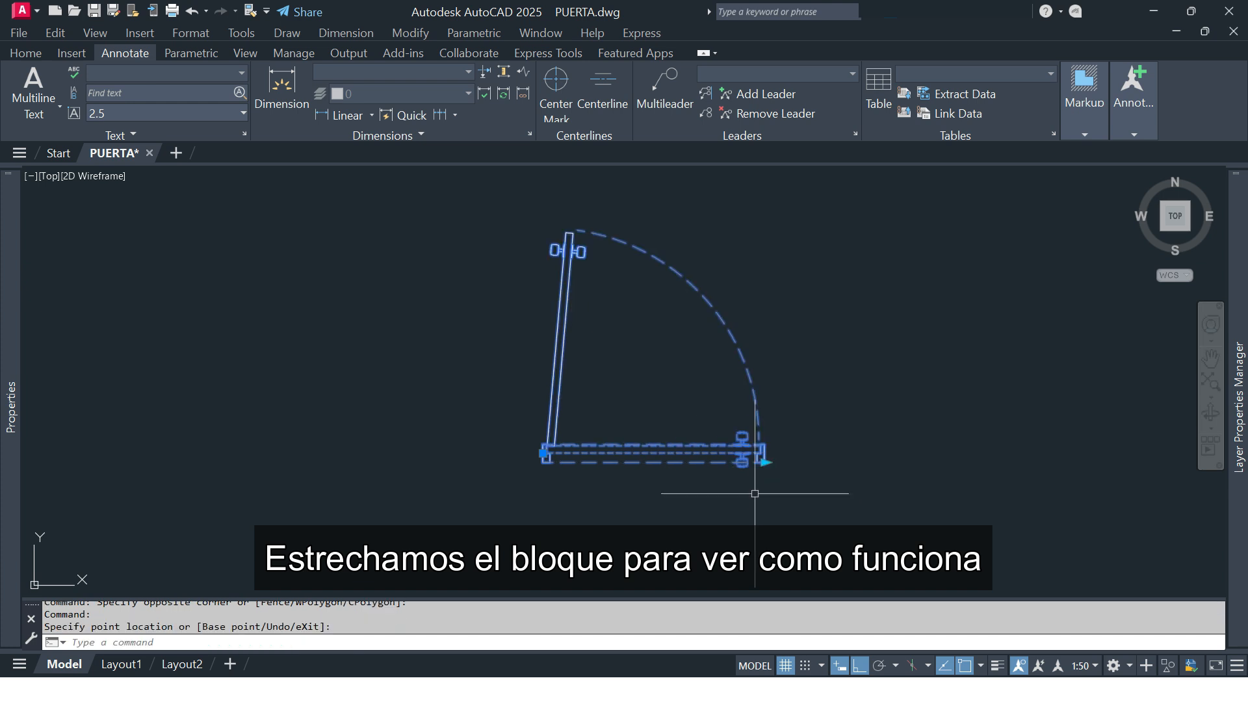
pyautogui.click(764, 462)
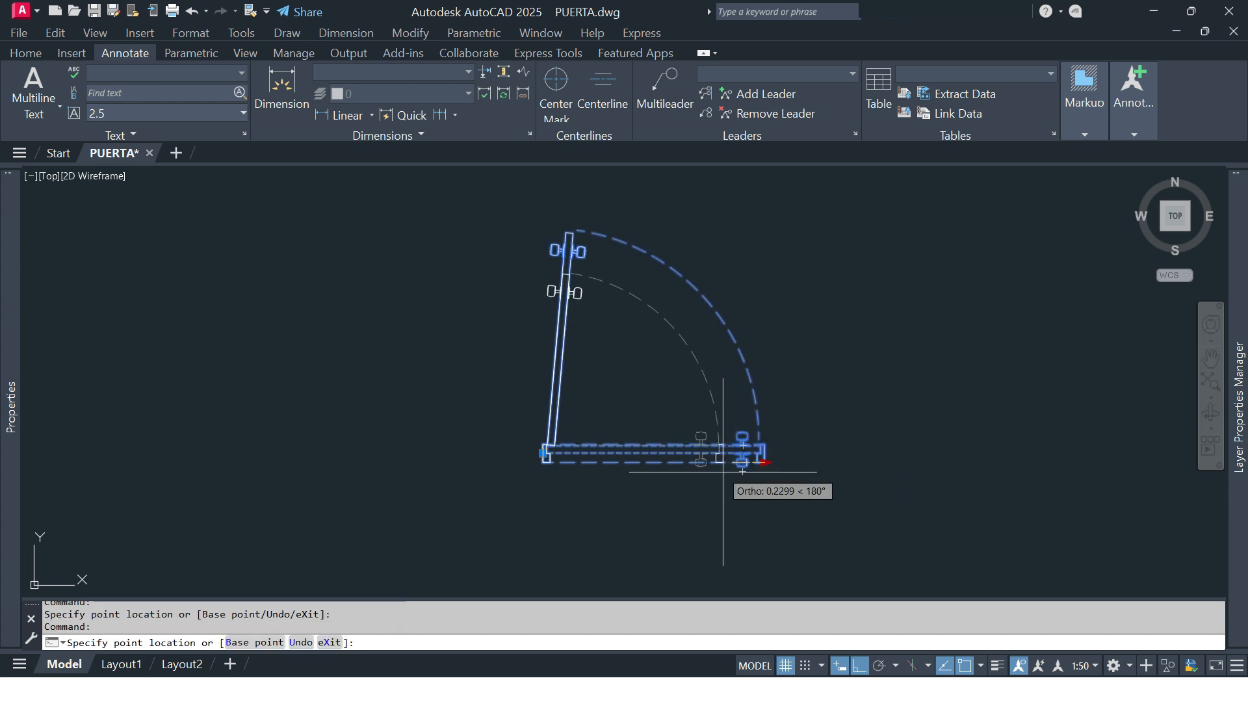
pyautogui.click(688, 475)
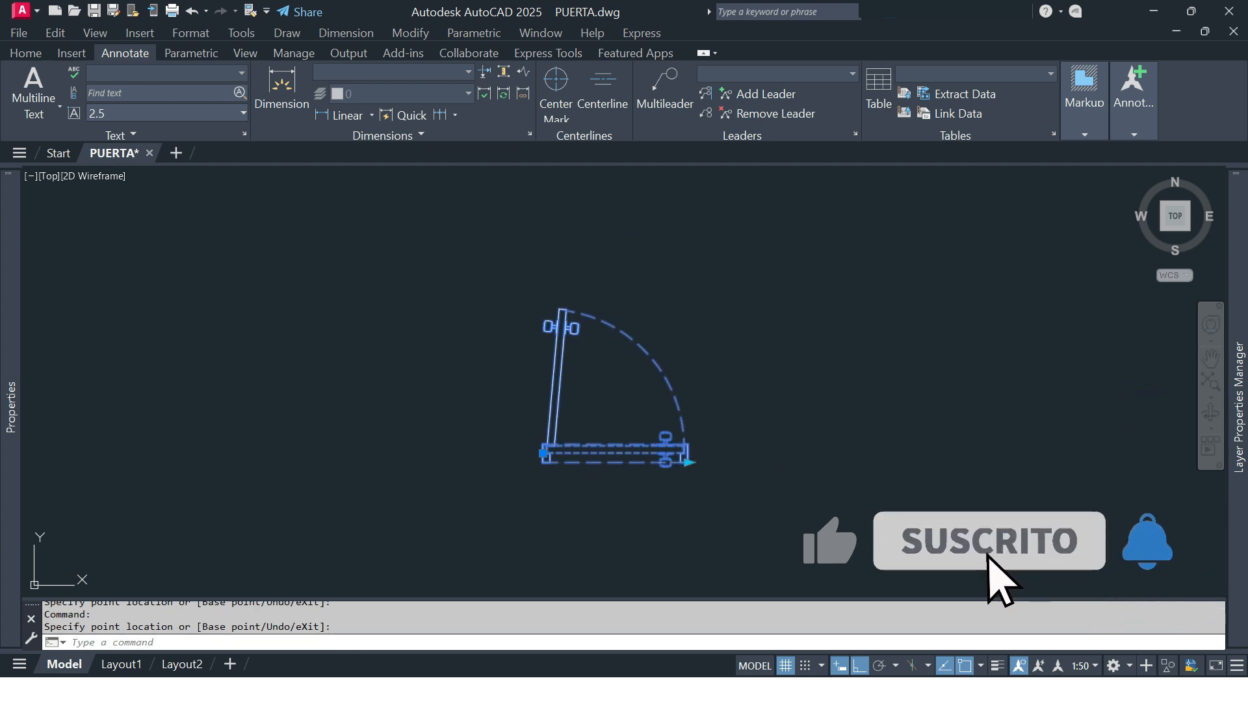
pyautogui.click(689, 462)
pyautogui.click(735, 531)
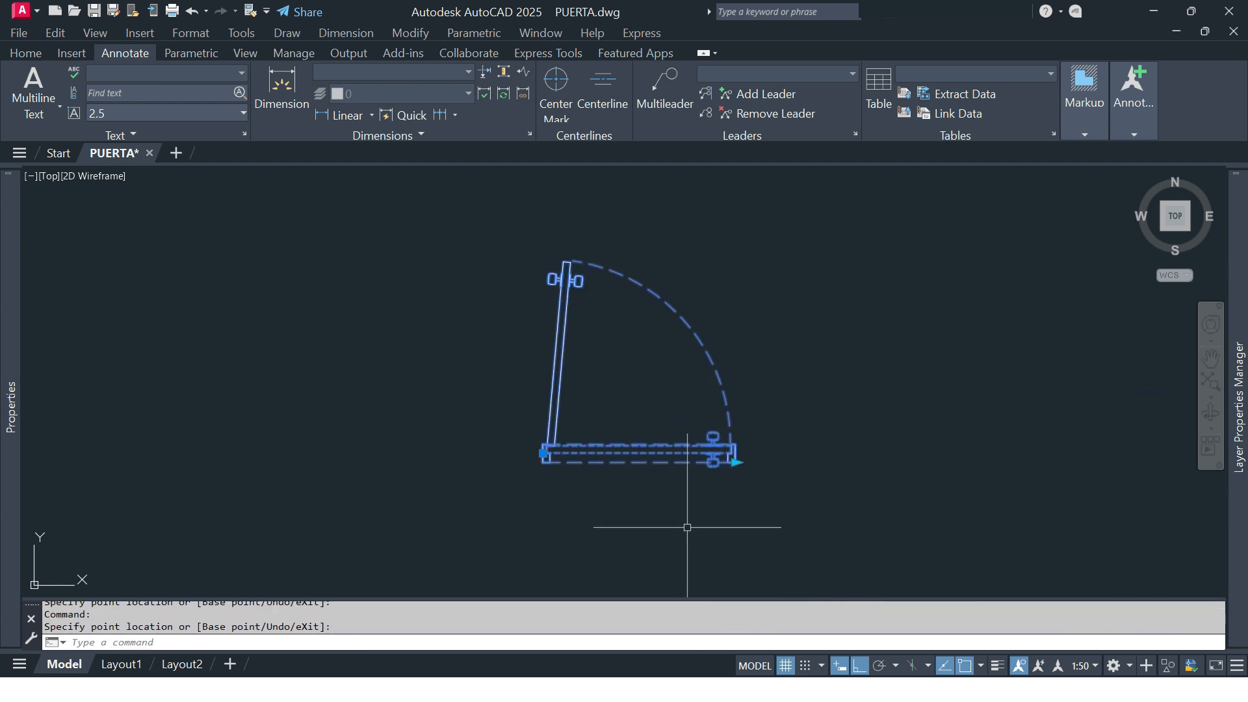
pyautogui.write('res')
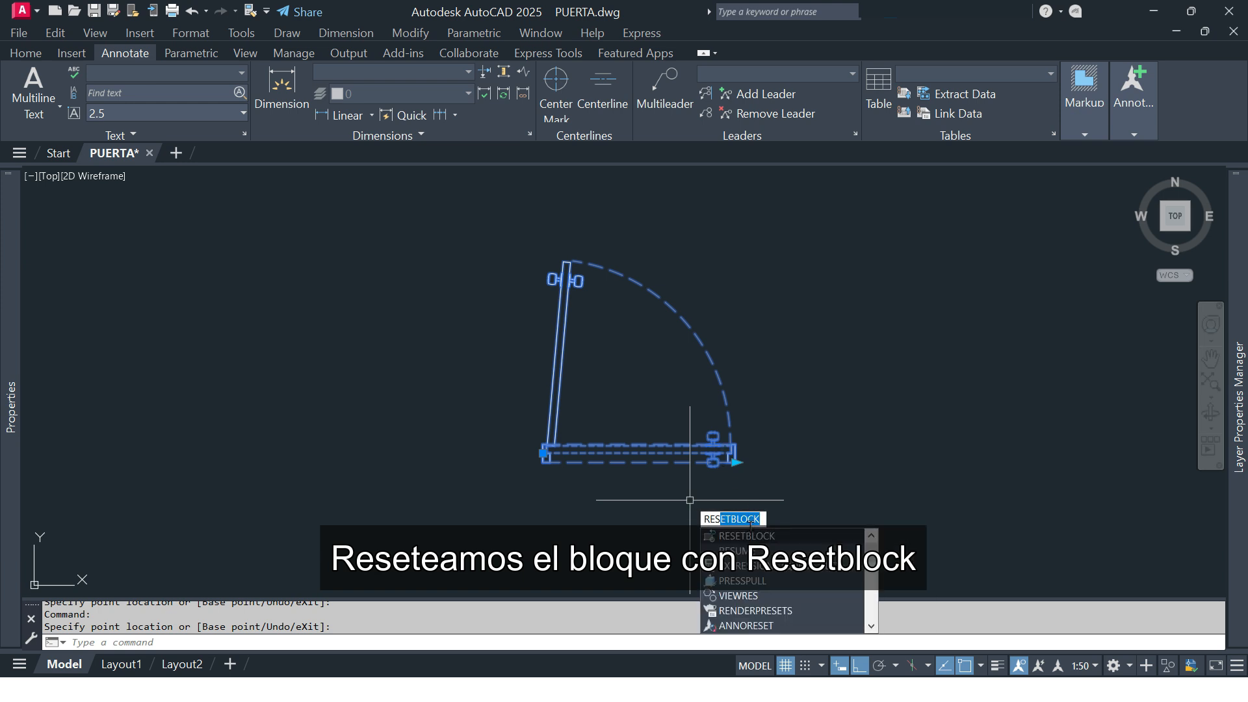
pyautogui.press('Return')
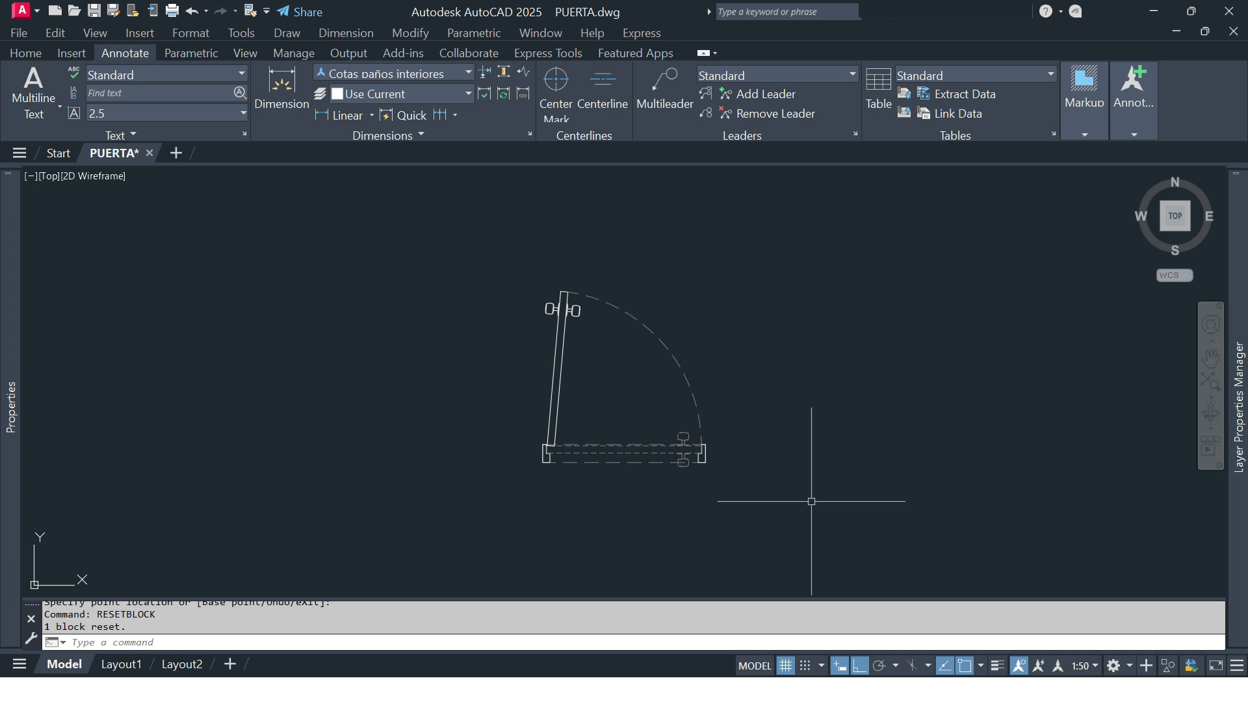
# Step: Reopen the door block in the block editor and erase the 85° angular dimension
pyautogui.doubleClick(681, 366)
pyautogui.click(589, 482)
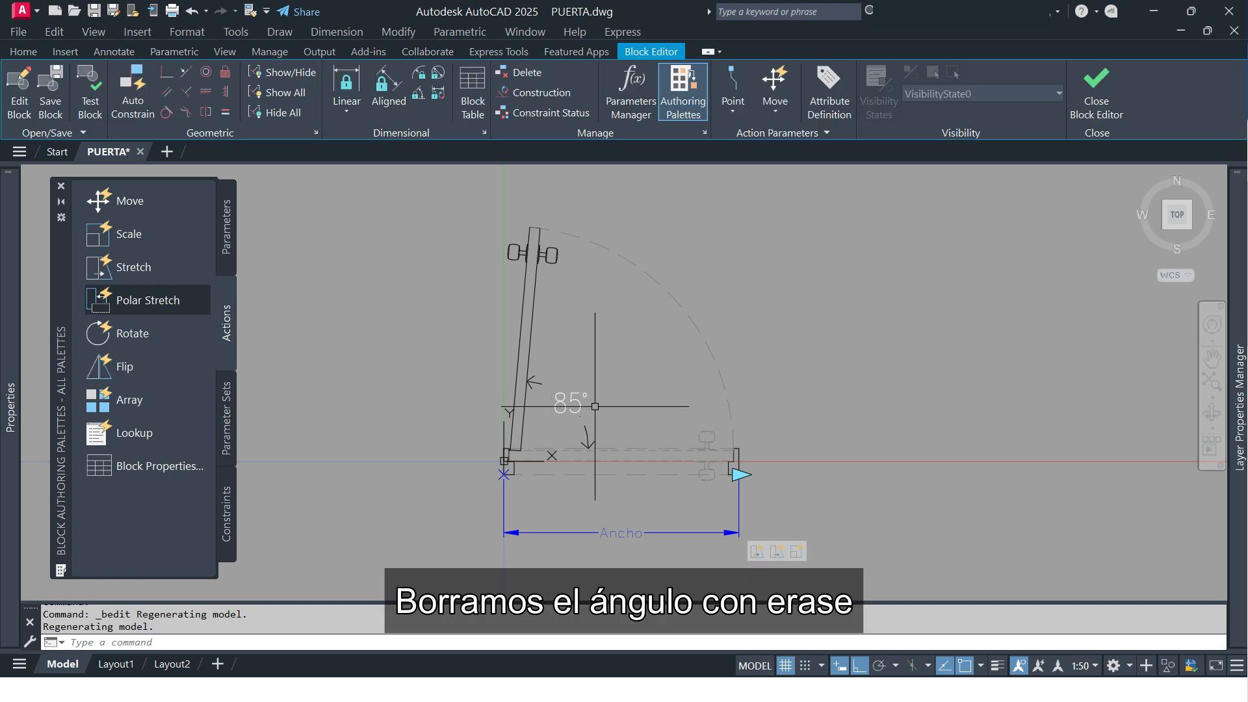
pyautogui.click(573, 413)
pyautogui.write('E')
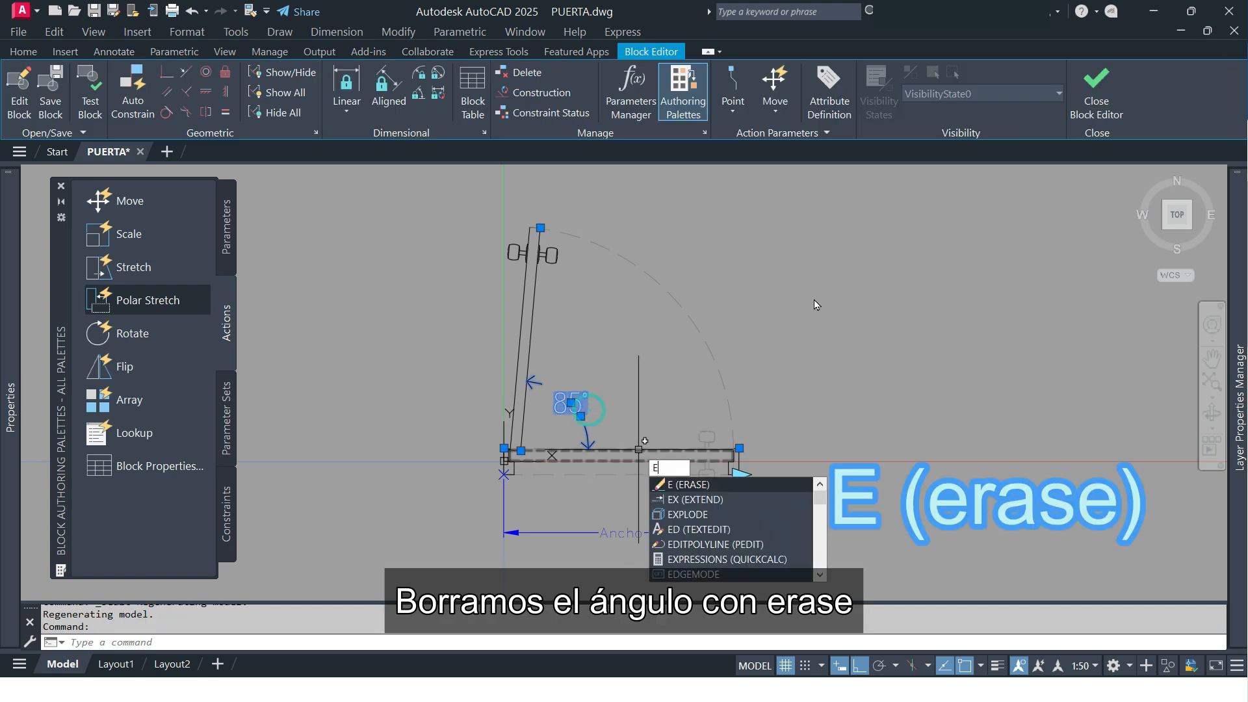
pyautogui.press('Return')
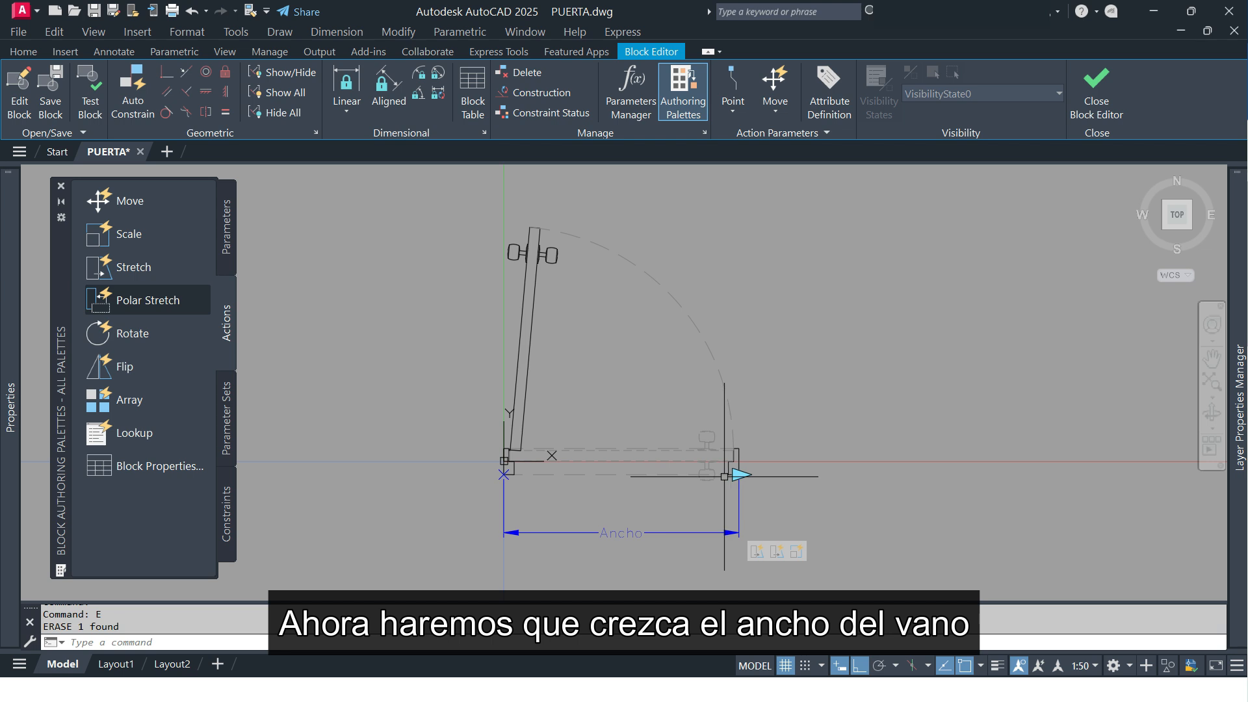
pyautogui.click(650, 474)
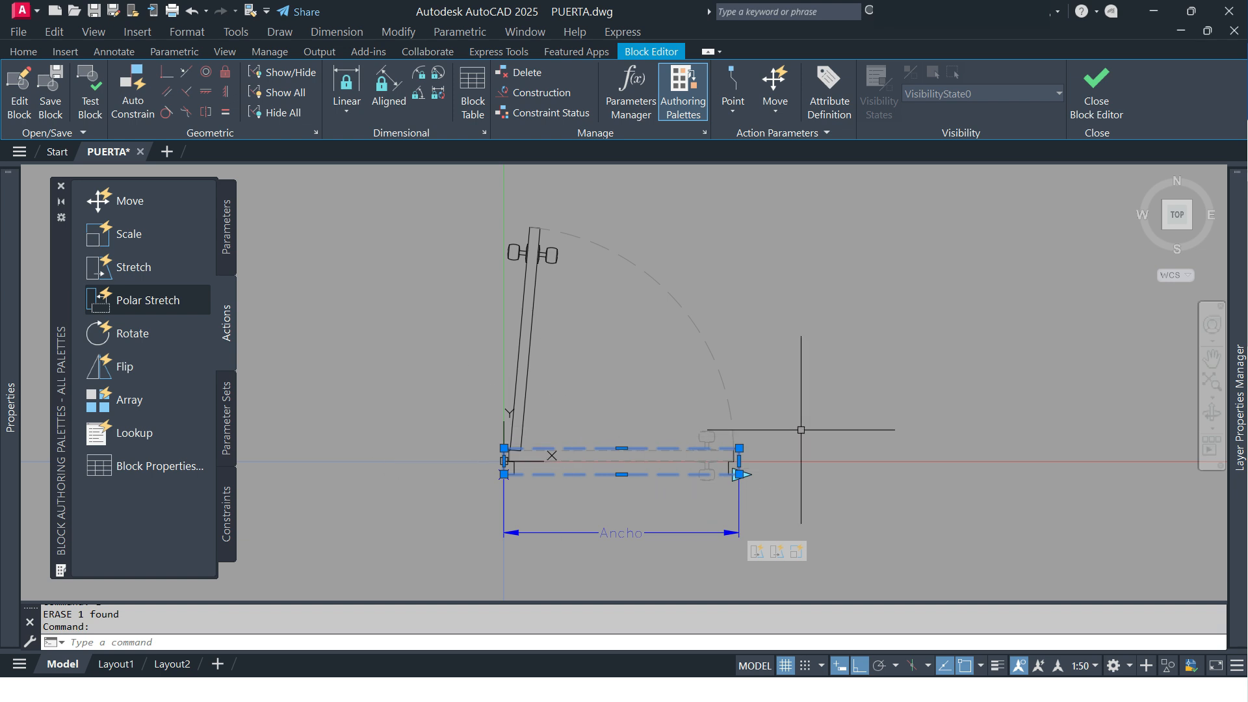
pyautogui.hotkey('ctrl', 'z')
pyautogui.hotkey('ctrl', 'z')
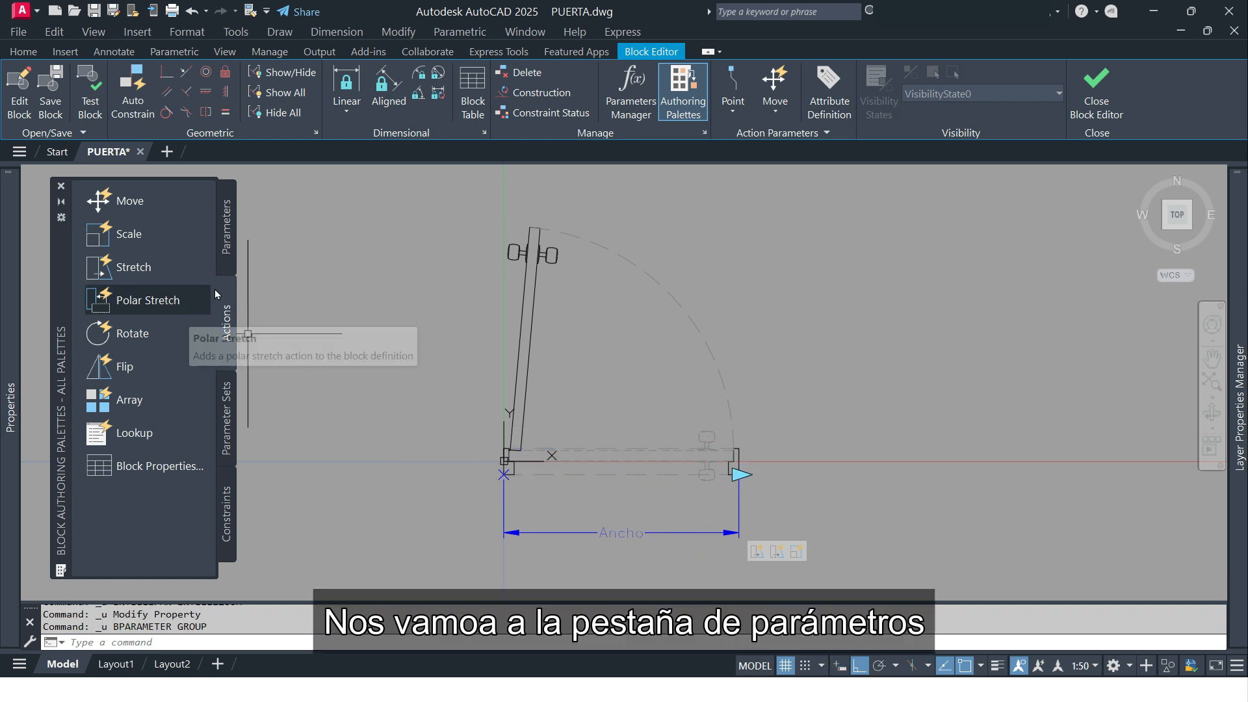
# Step: Add a vertical linear parameter spanning the hinge-side door frame's full depth, with its label placed outside the frame
pyautogui.click(227, 249)
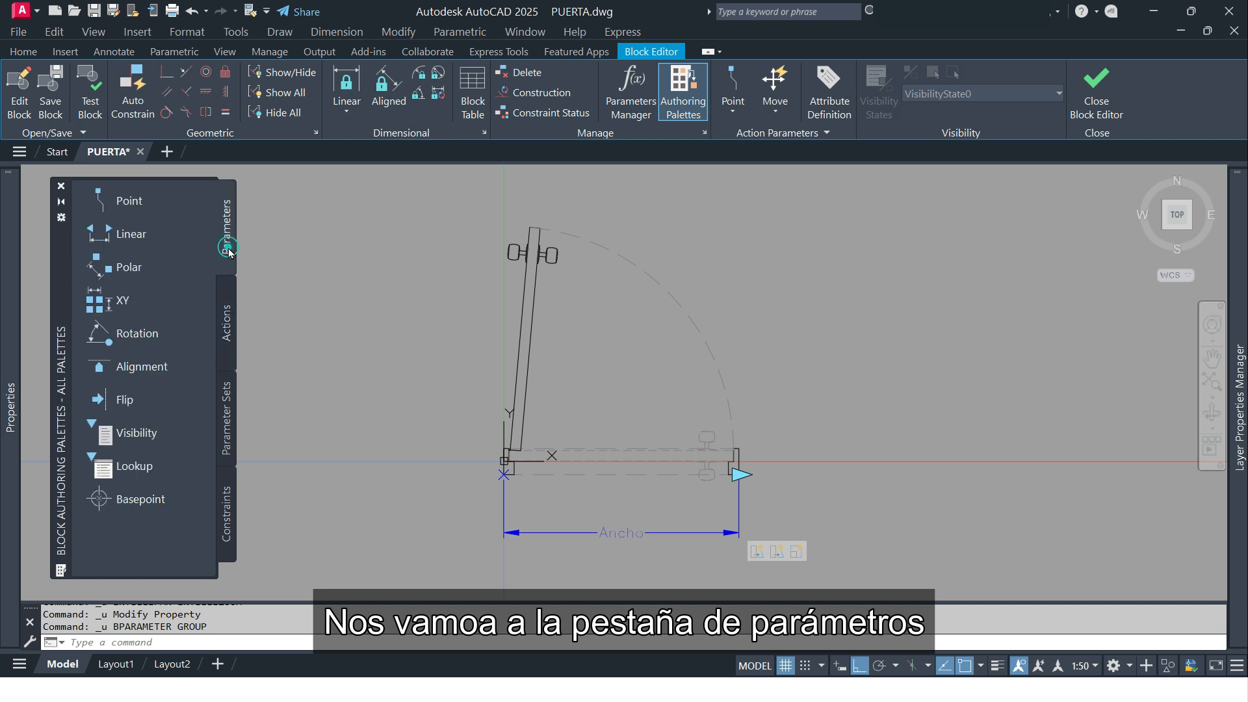
pyautogui.click(149, 237)
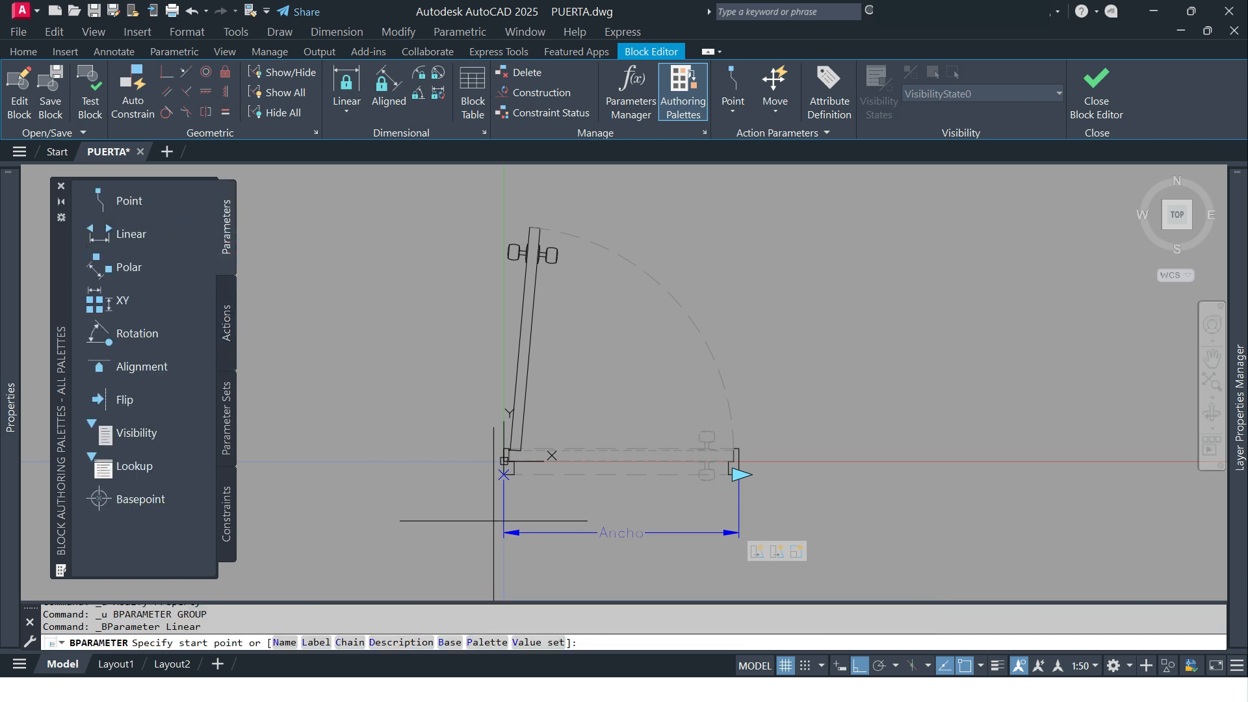
pyautogui.scroll(4, 494, 520)
pyautogui.click(521, 481)
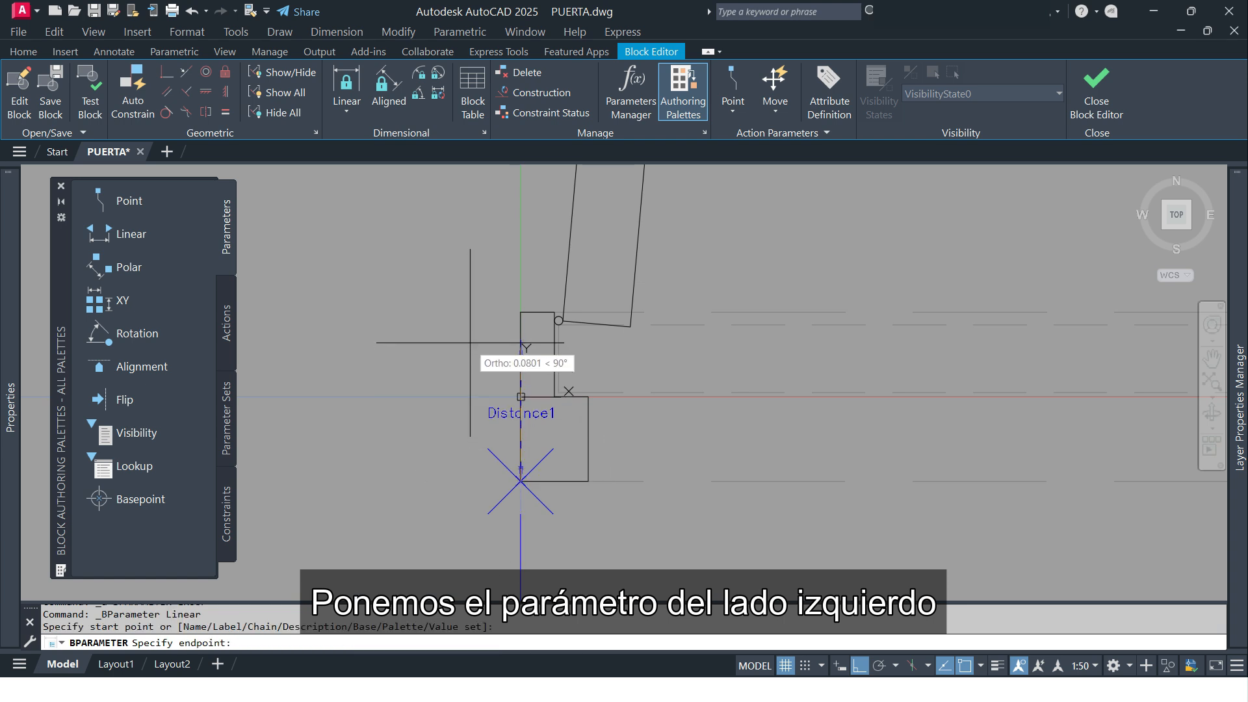
pyautogui.click(520, 313)
pyautogui.scroll(-2, 478, 346)
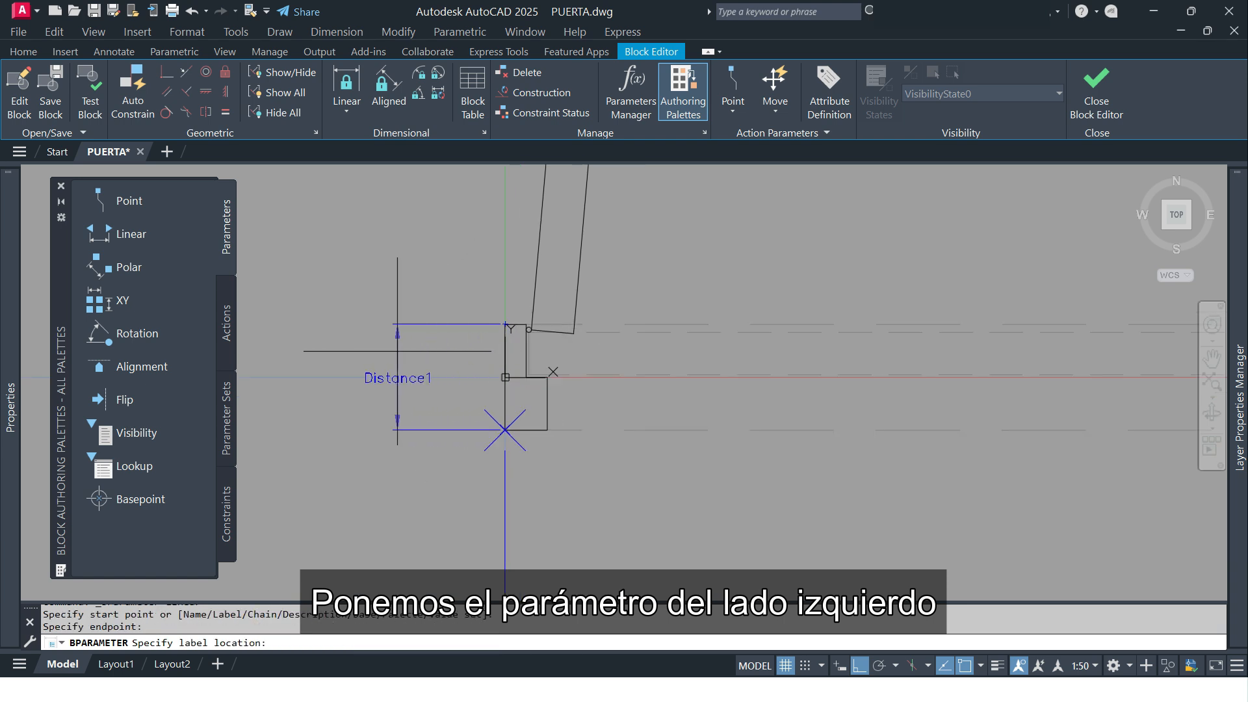
pyautogui.scroll(-4, 358, 356)
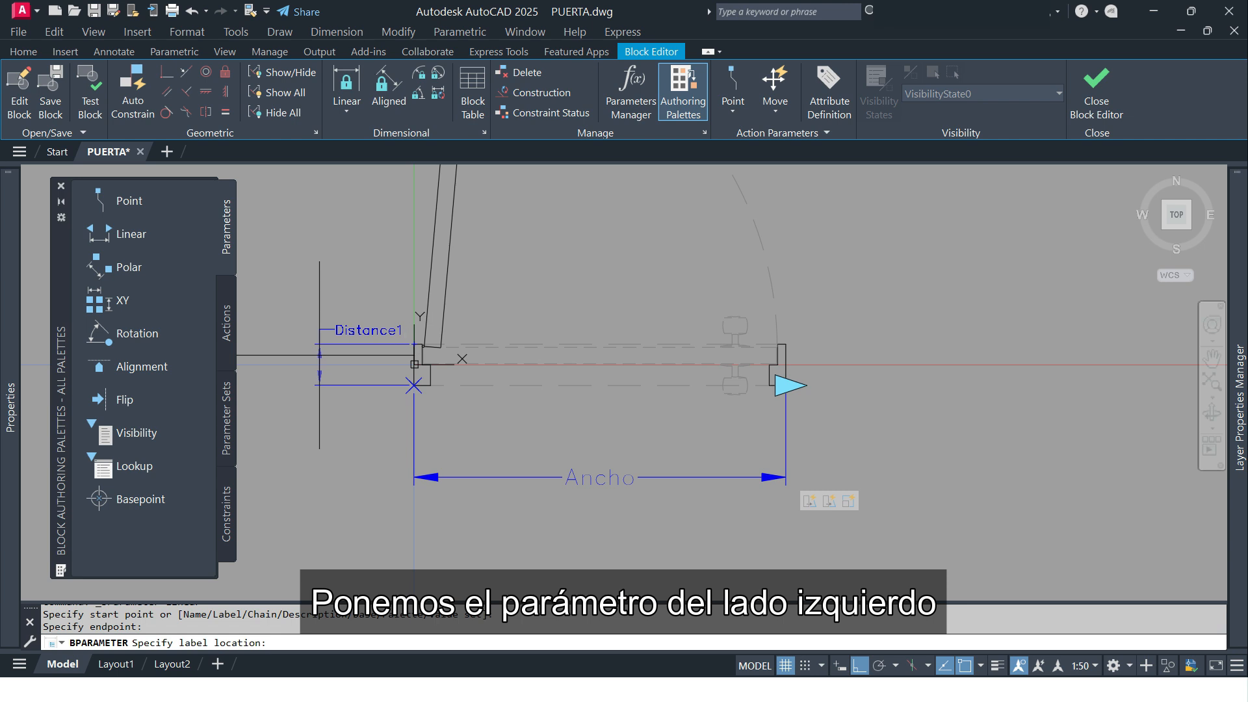
pyautogui.click(320, 356)
# Step: Rename the new vertical linear parameter's distance to Muro
pyautogui.click(379, 329)
pyautogui.click(378, 329)
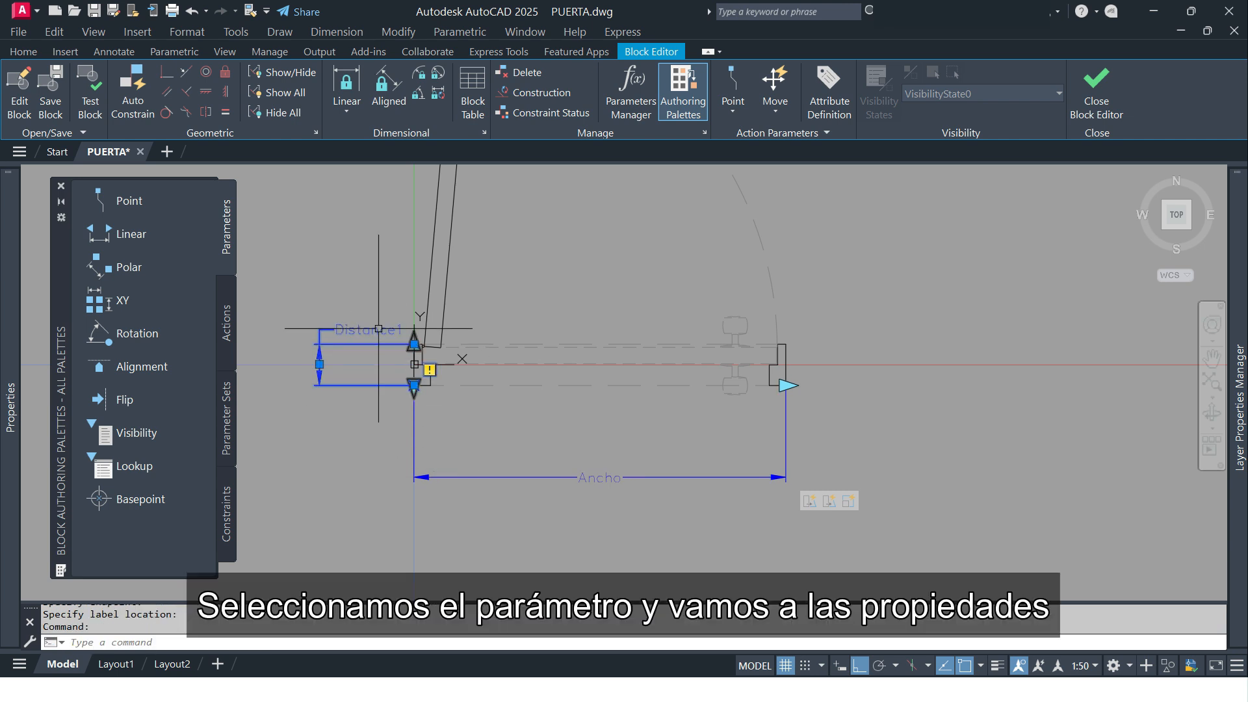
pyautogui.moveTo(10, 406)
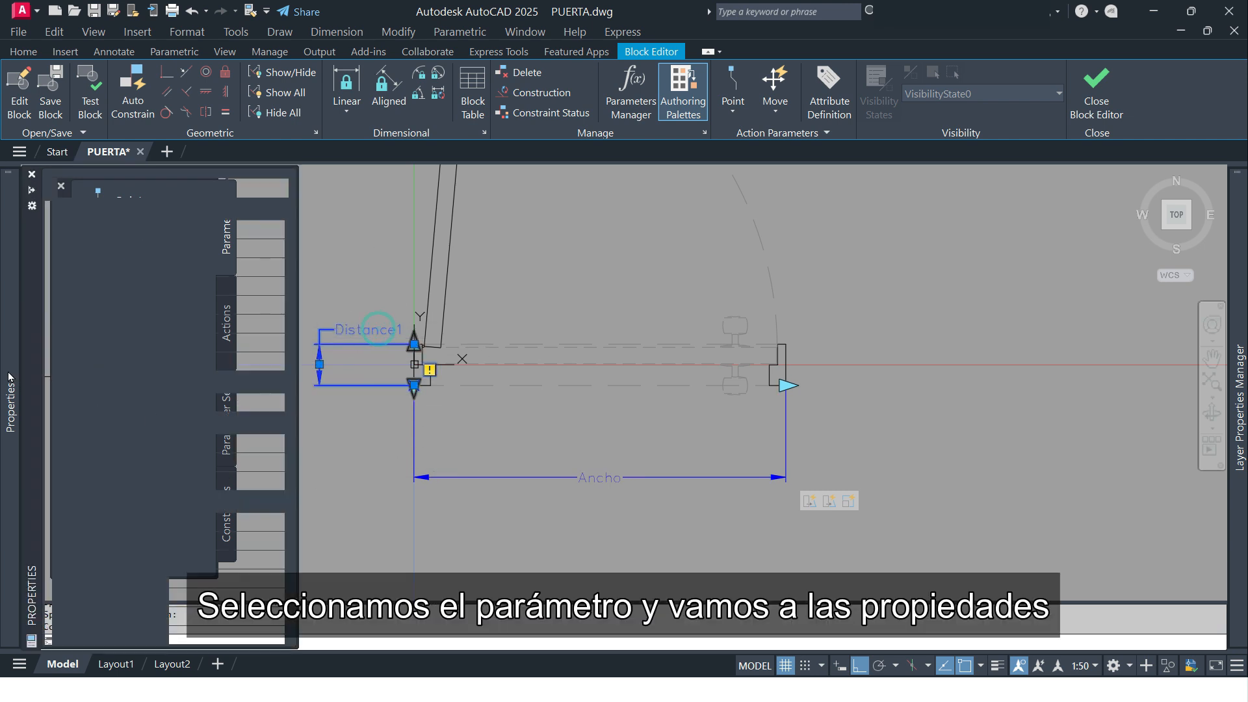
pyautogui.click(233, 445)
pyautogui.click(229, 445)
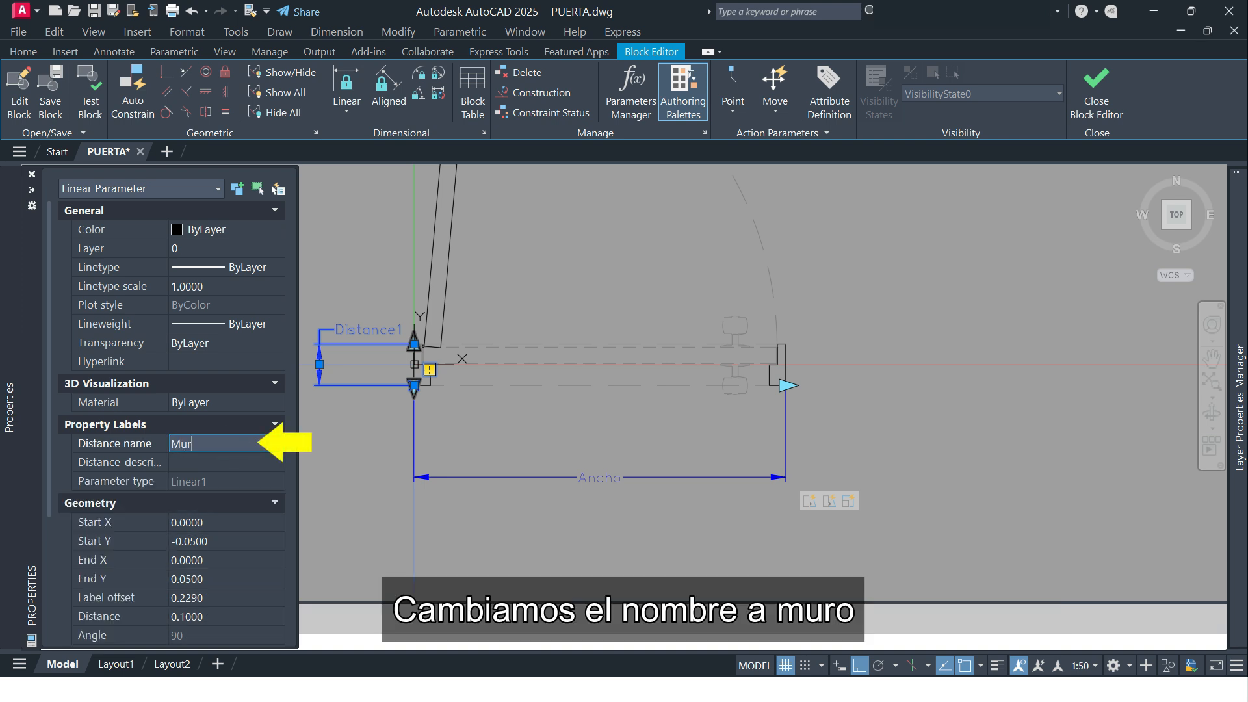
pyautogui.press('Return')
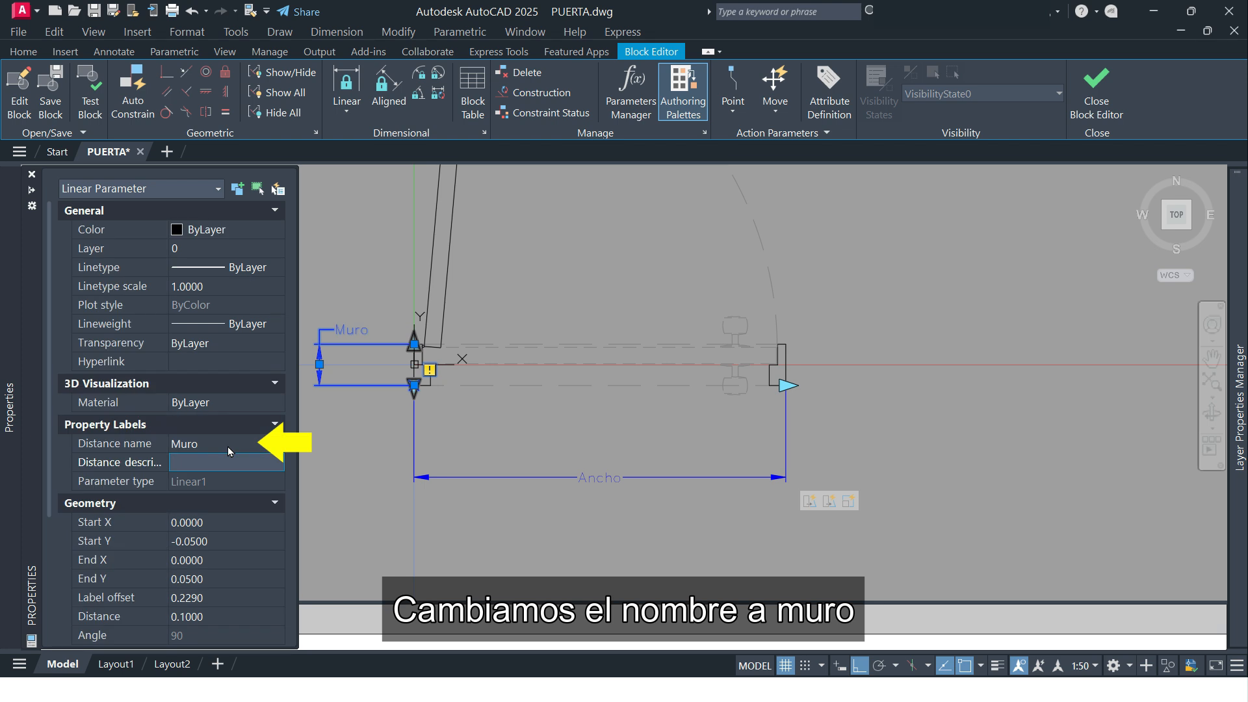
pyautogui.moveTo(583, 274); pyautogui.dragTo(635, 306, button='middle')
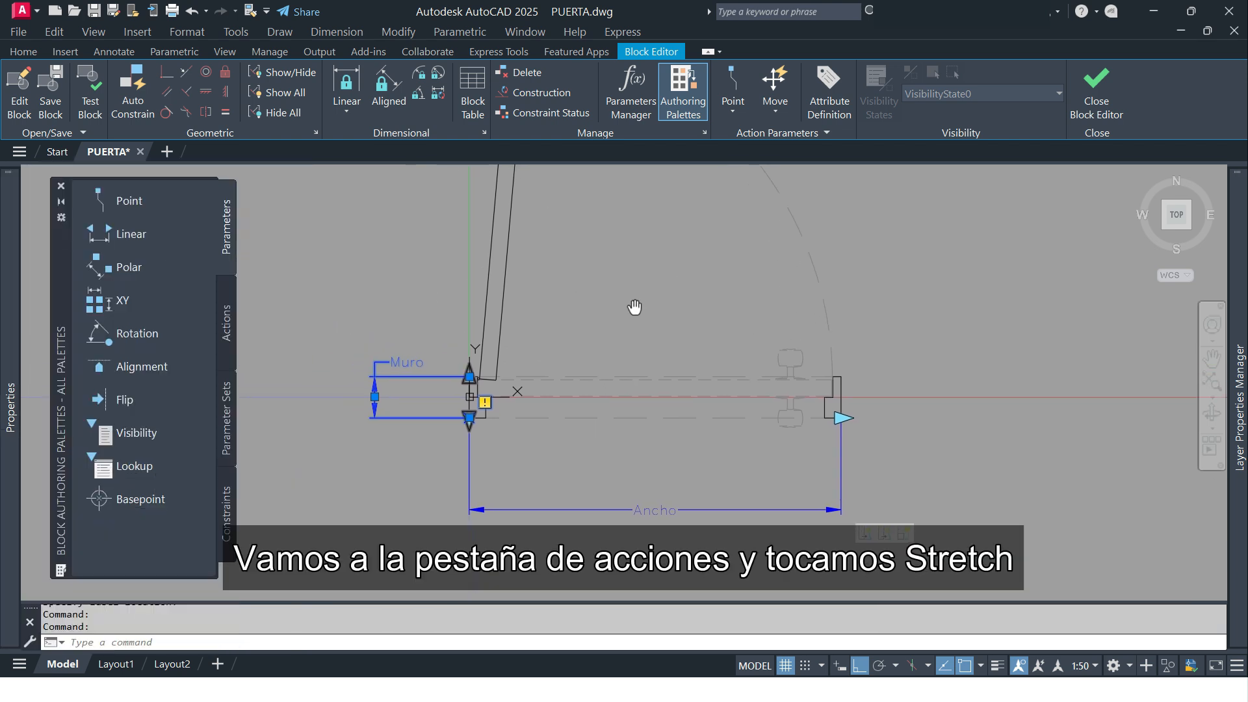
pyautogui.press('Escape')
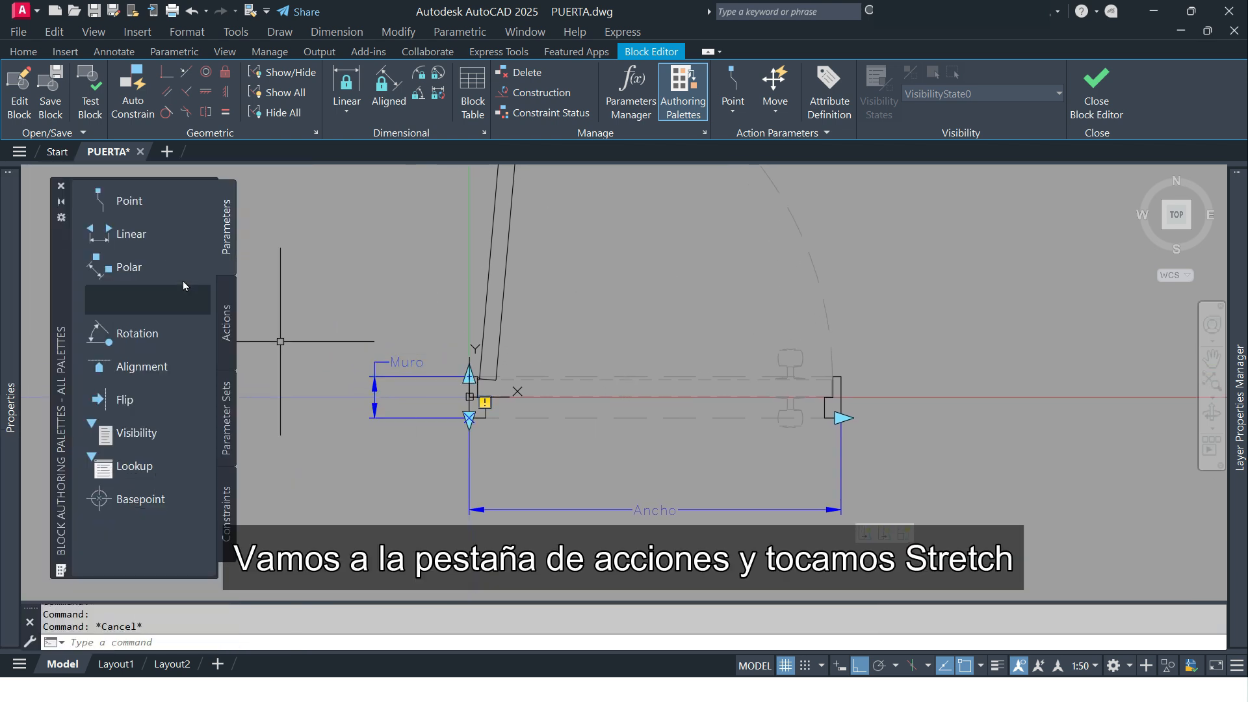
# Step: Start a Stretch action on the Muro parameter, associated with its upper point, with a stretch frame around the upper part of the door opening
pyautogui.click(222, 316)
pyautogui.click(121, 263)
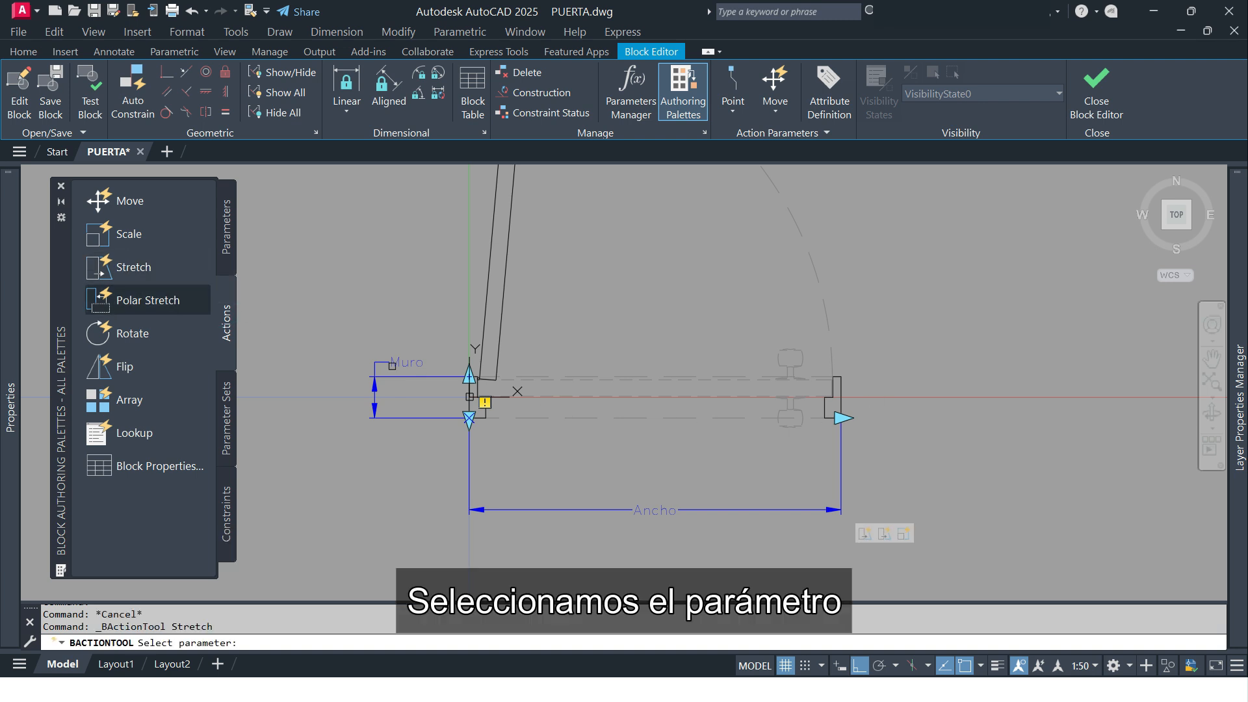
pyautogui.click(377, 389)
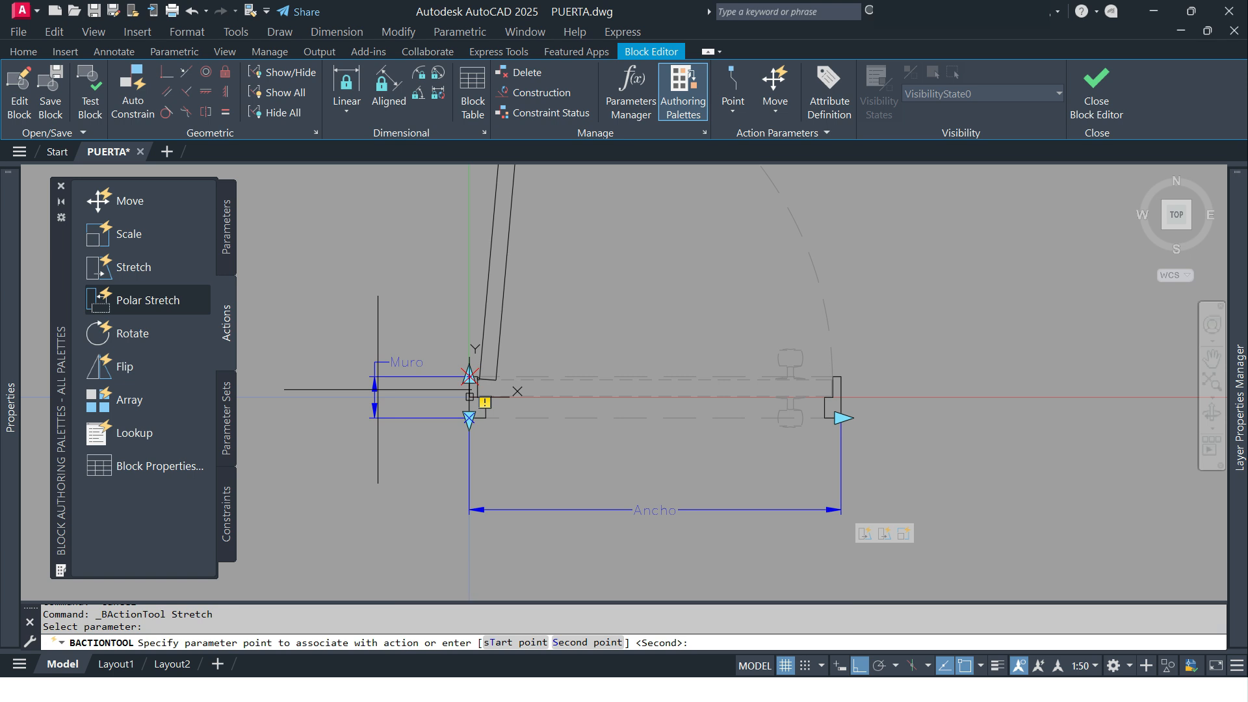
pyautogui.scroll(2, 476, 384)
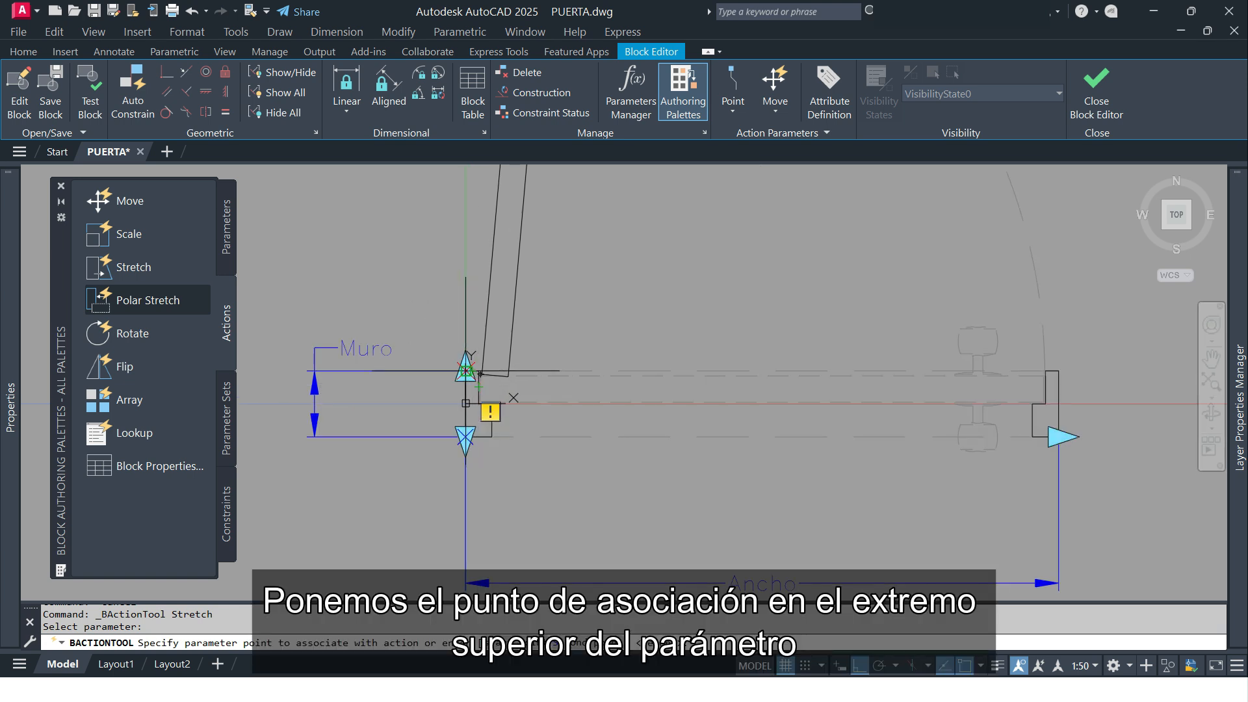
pyautogui.click(465, 372)
pyautogui.scroll(-2, 463, 371)
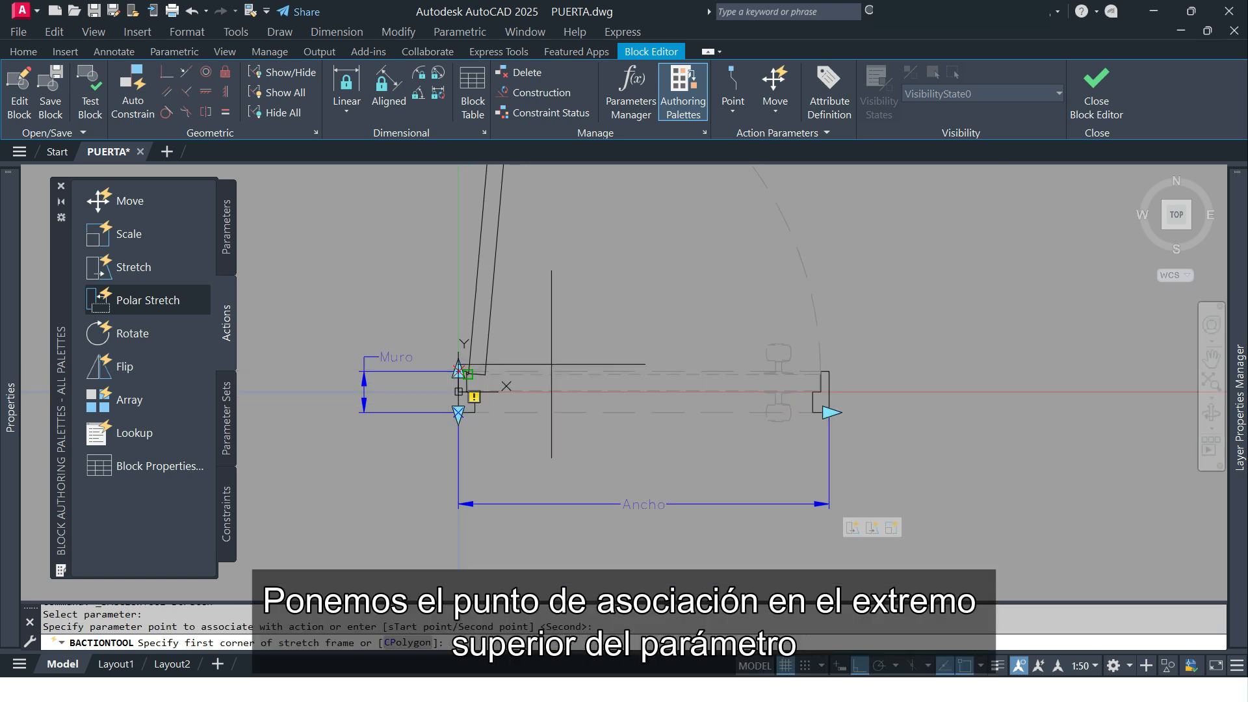
pyautogui.click(902, 319)
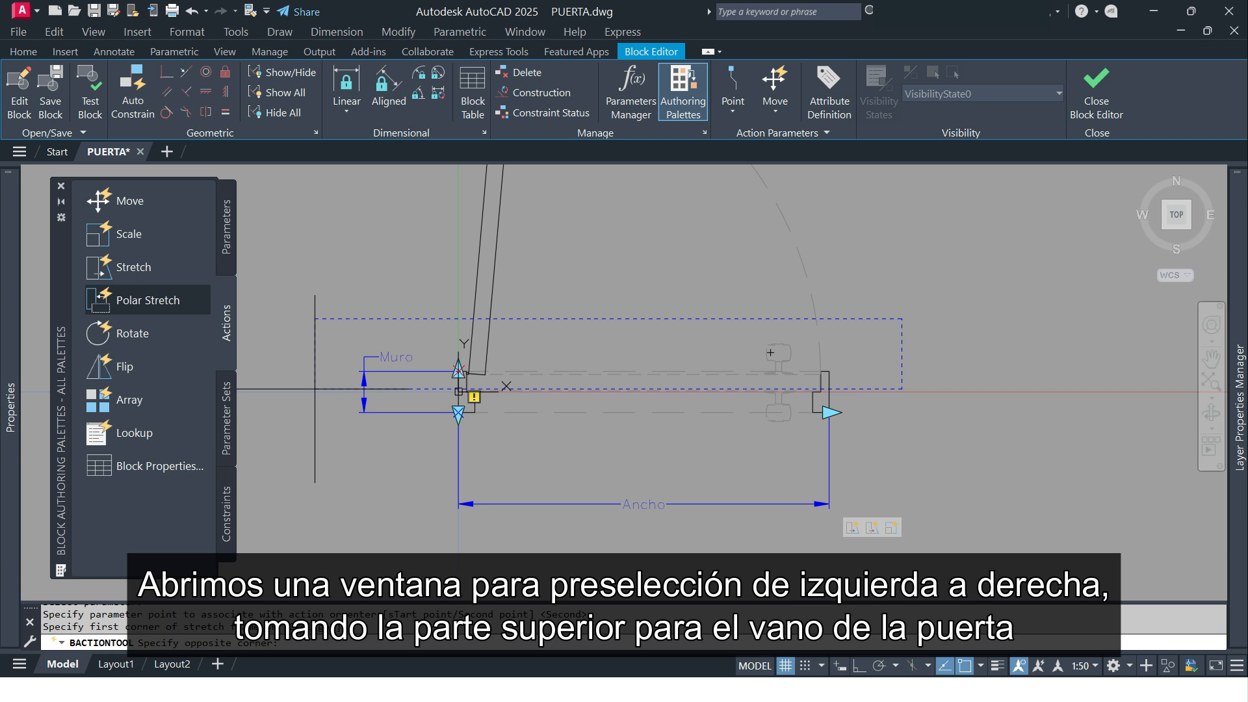
pyautogui.click(315, 388)
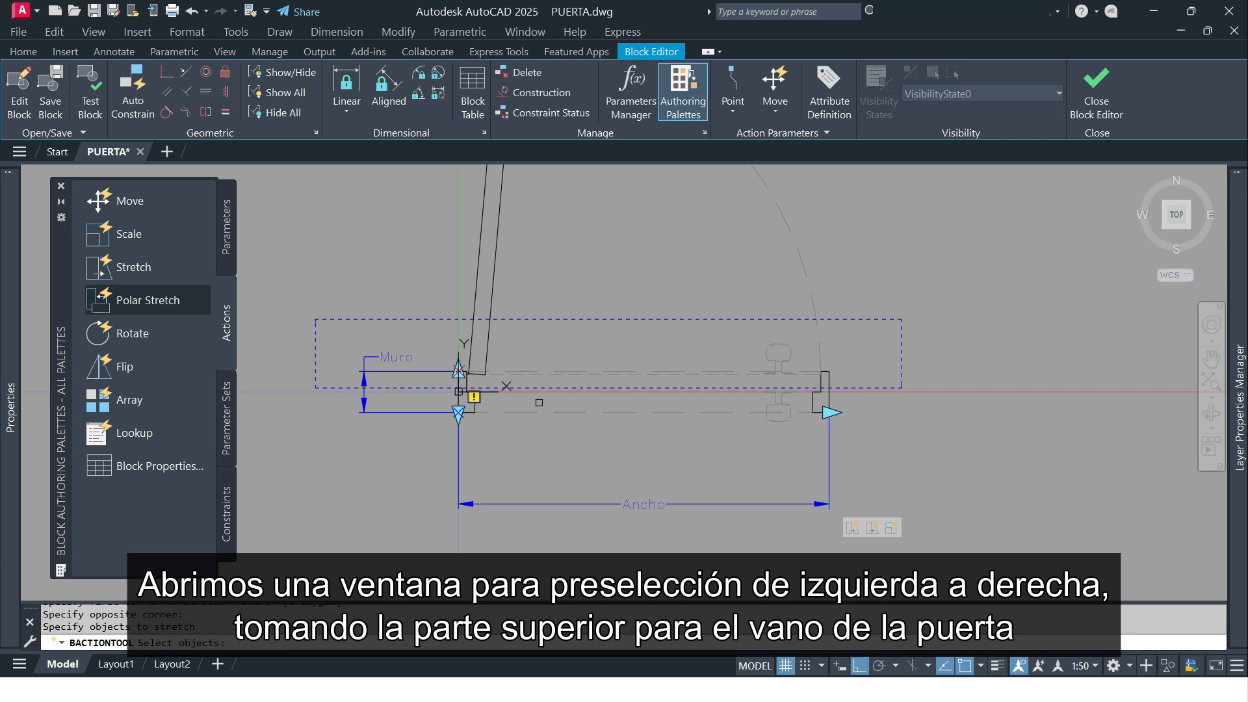
# Step: Select the objects crossing the upper stretch frame and remove the open door leaf and swing arc from the selection
pyautogui.click(873, 331)
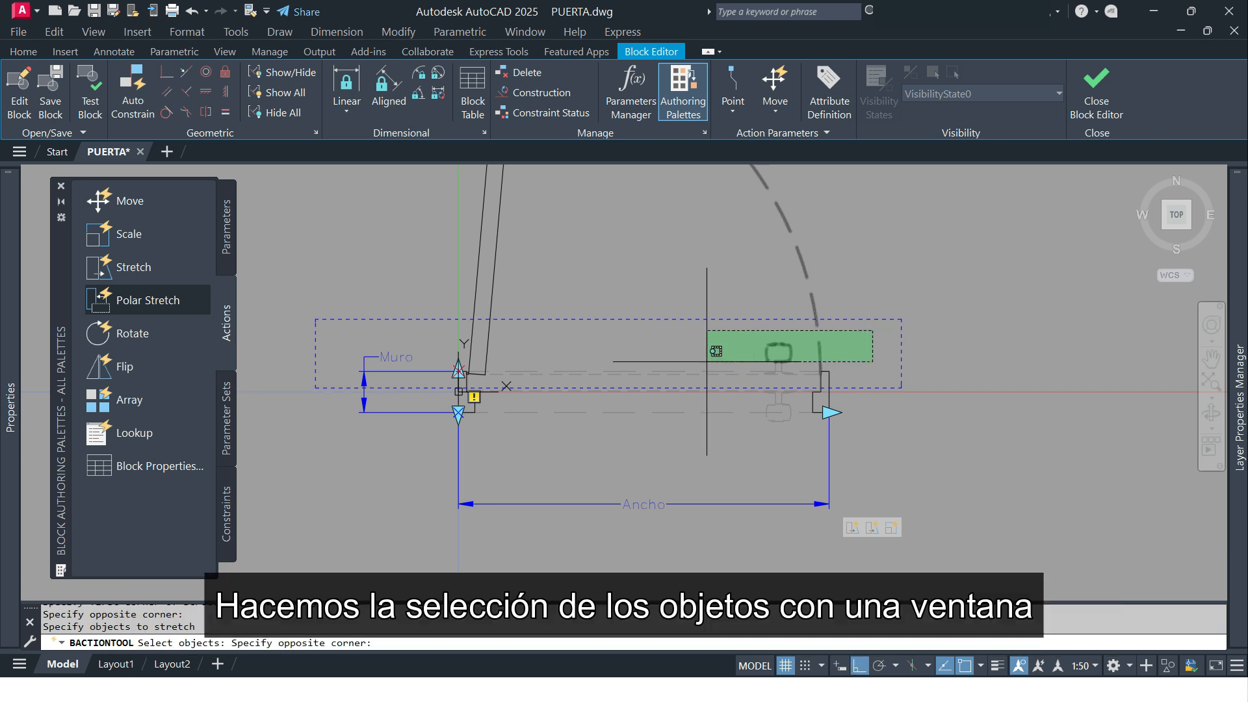
pyautogui.click(400, 384)
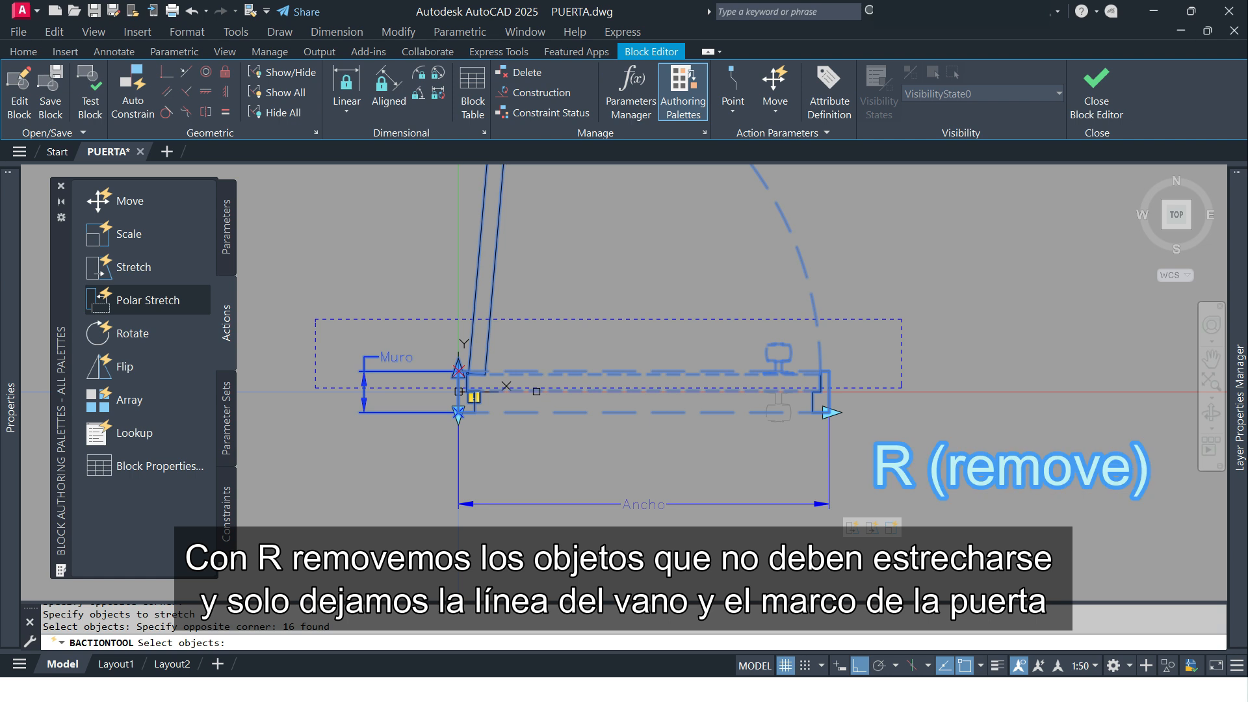
pyautogui.press('Return')
pyautogui.click(527, 270)
pyautogui.click(454, 281)
pyautogui.click(825, 248)
pyautogui.click(753, 282)
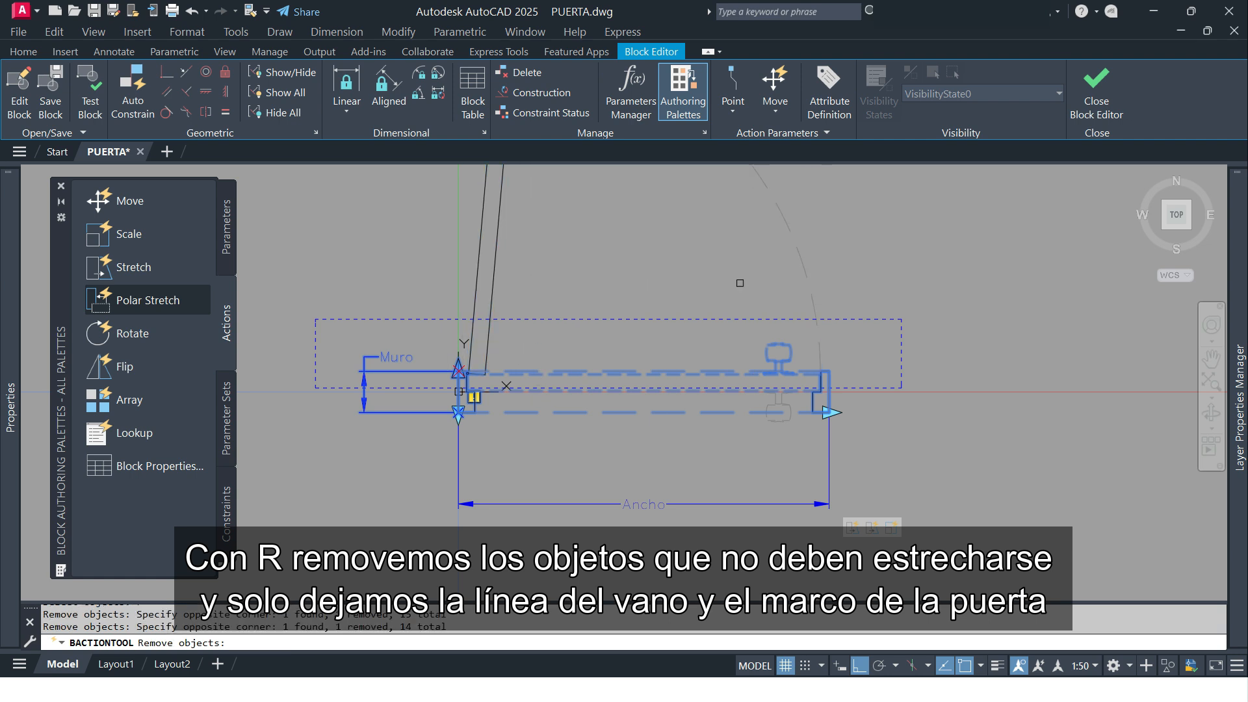
# Step: Remove the dashed door handle and closed leaf from the selection, leaving the opening lines and frames, and complete the Stretch action
pyautogui.scroll(4, 797, 363)
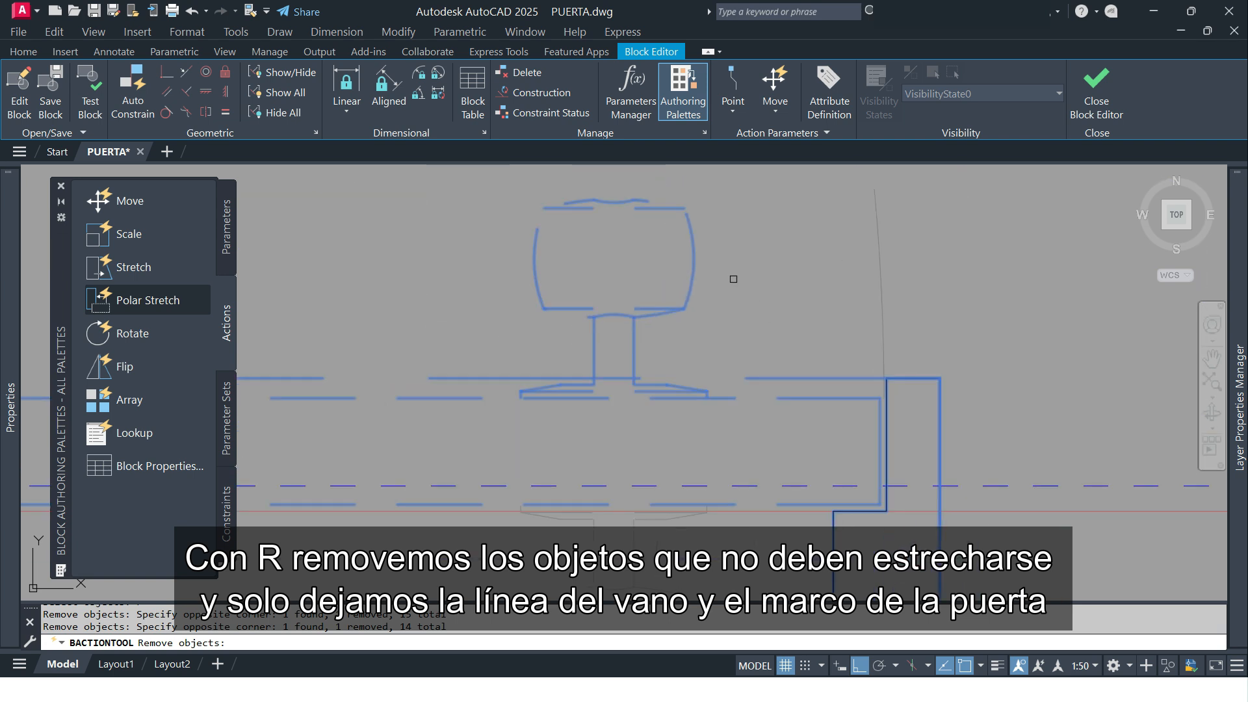
pyautogui.click(723, 200)
pyautogui.click(491, 342)
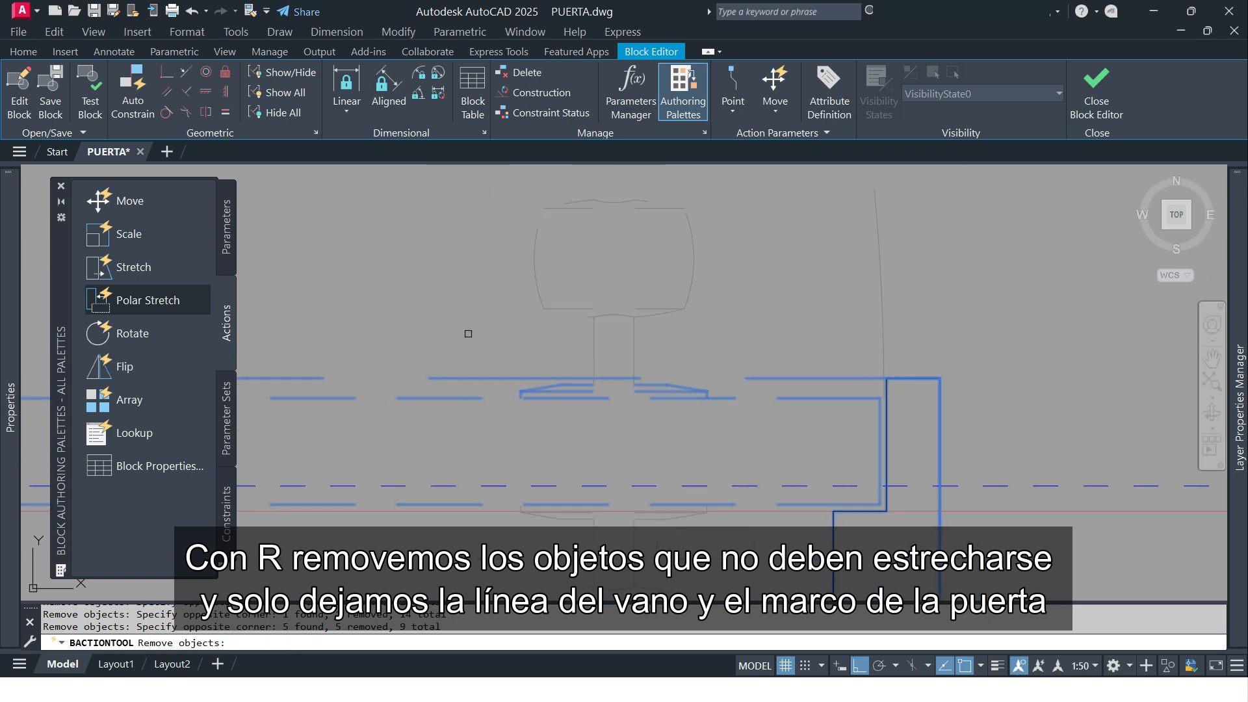
pyautogui.click(477, 446)
pyautogui.click(764, 334)
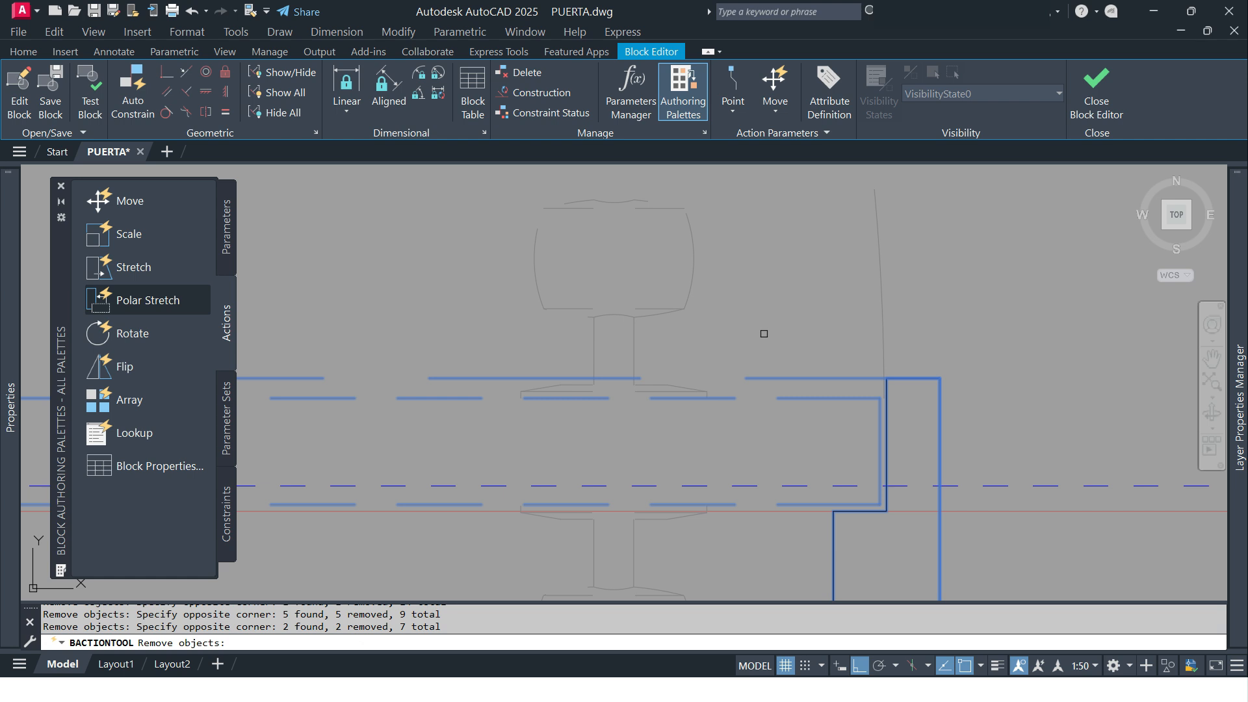
pyautogui.click(825, 398)
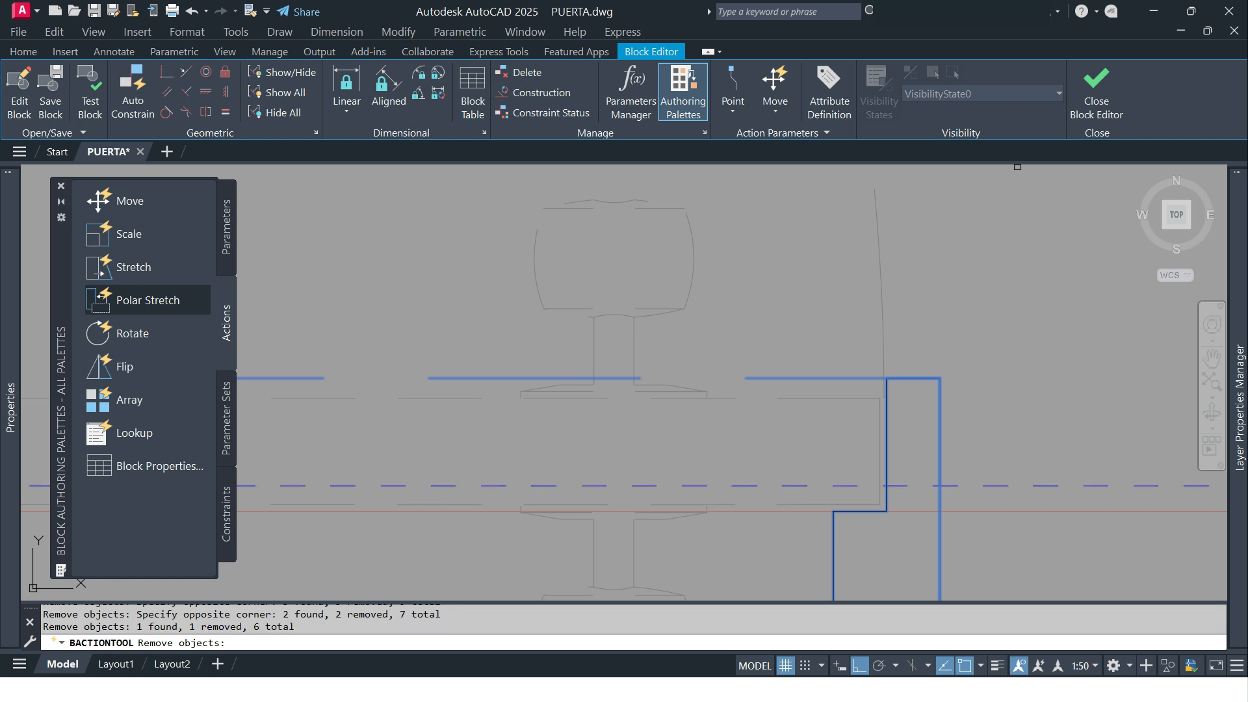
pyautogui.scroll(-2, 1069, 194)
pyautogui.scroll(-6, 1039, 488)
pyautogui.moveTo(908, 372); pyautogui.dragTo(854, 430, button='middle')
pyautogui.scroll(-2, 832, 390)
pyautogui.moveTo(832, 378); pyautogui.dragTo(769, 351, button='middle')
pyautogui.scroll(2, 769, 364)
pyautogui.press('Return')
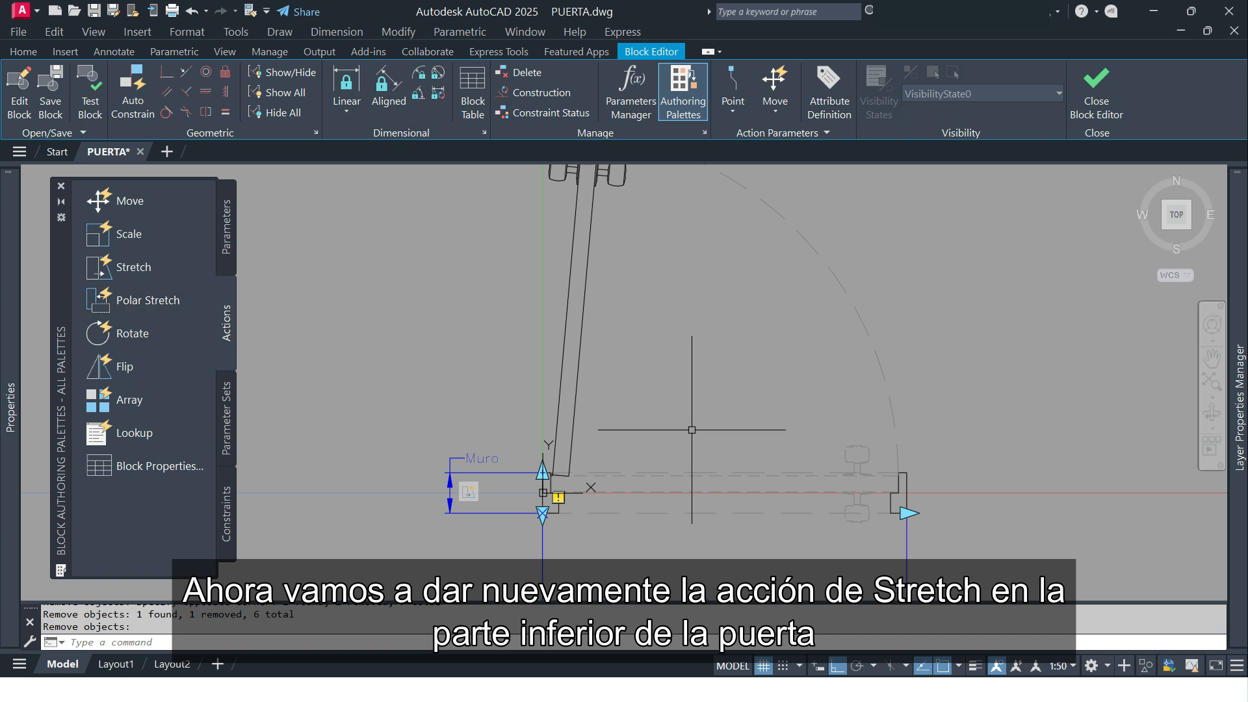
# Step: Start a second Stretch action on Muro, associated with its lower point, with a stretch frame around the lower part of the opening
pyautogui.click(146, 265)
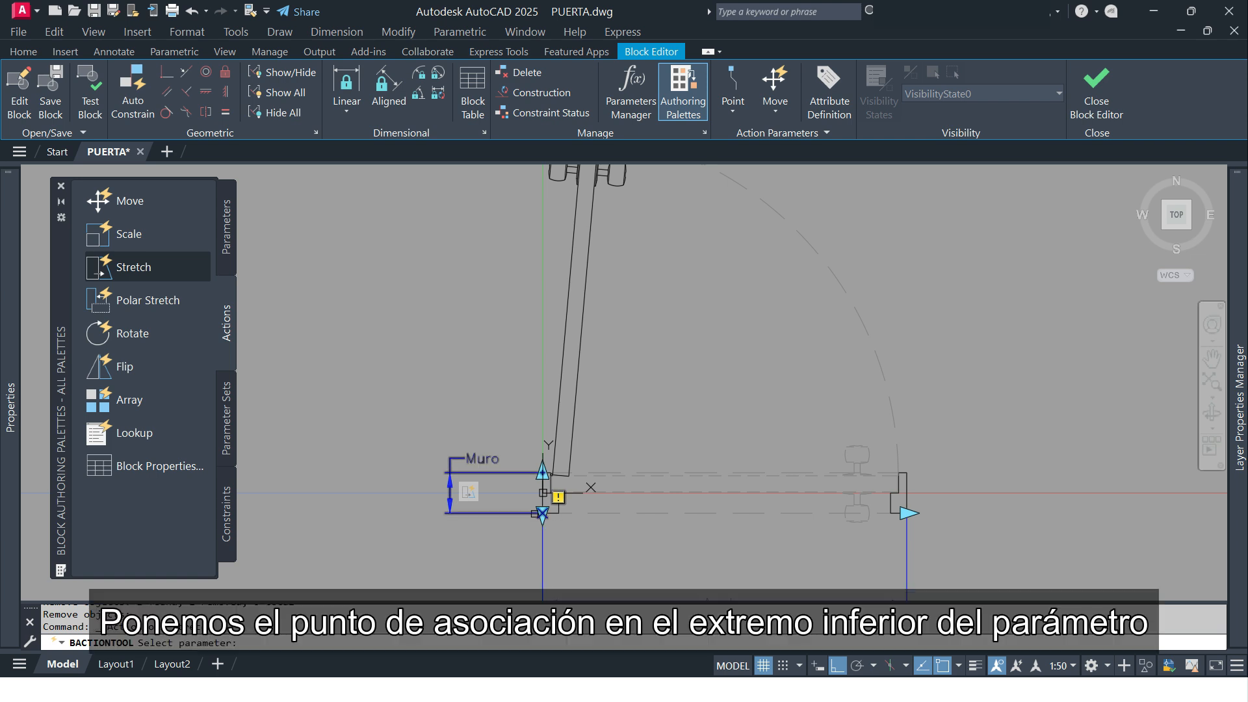
pyautogui.click(535, 514)
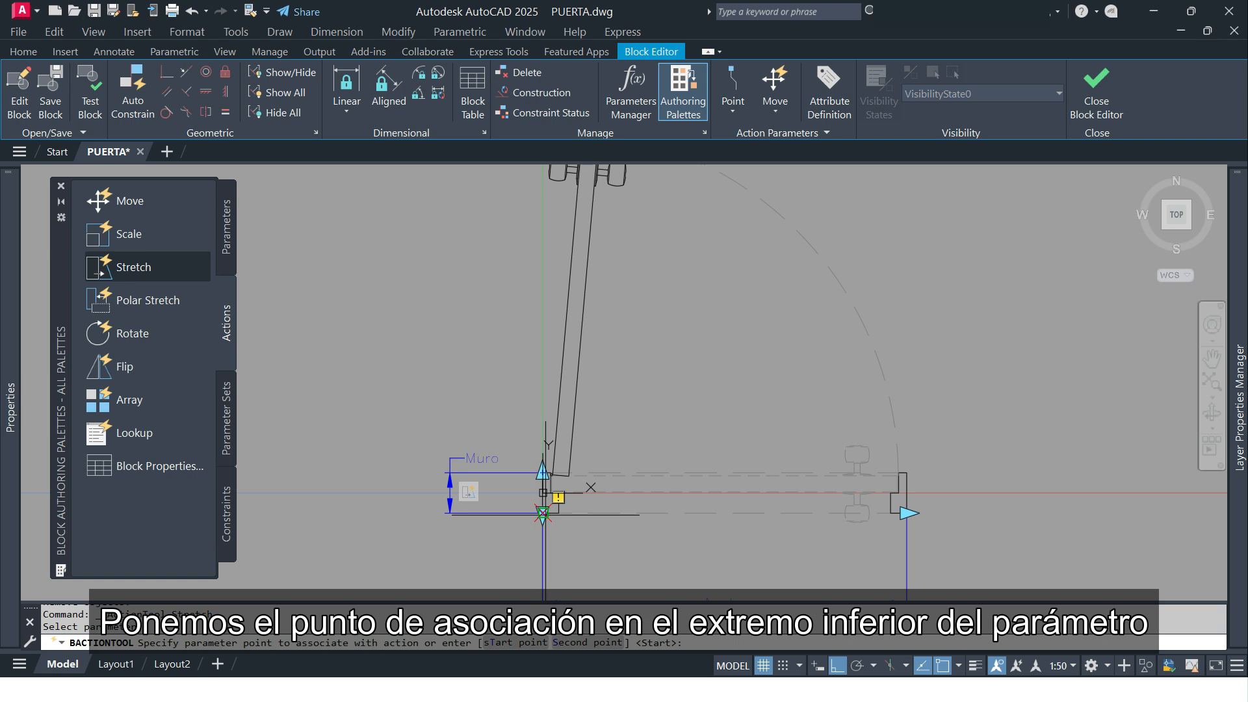
pyautogui.click(543, 513)
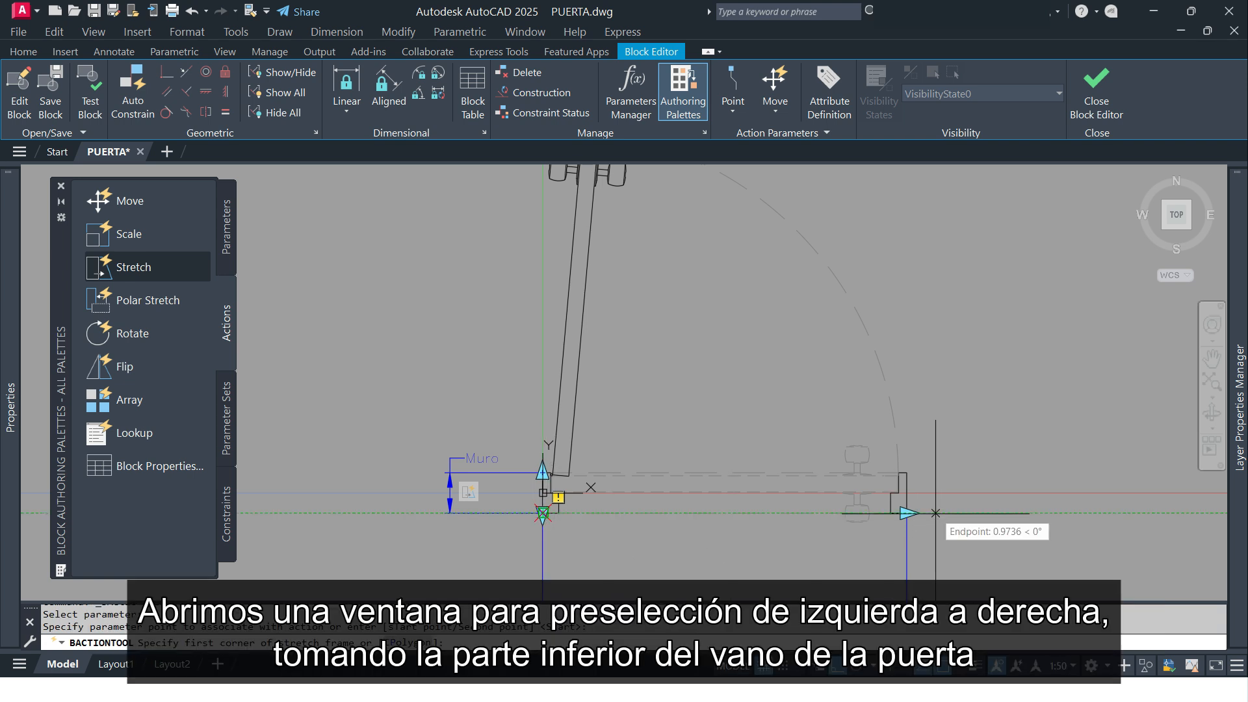
pyautogui.click(932, 500)
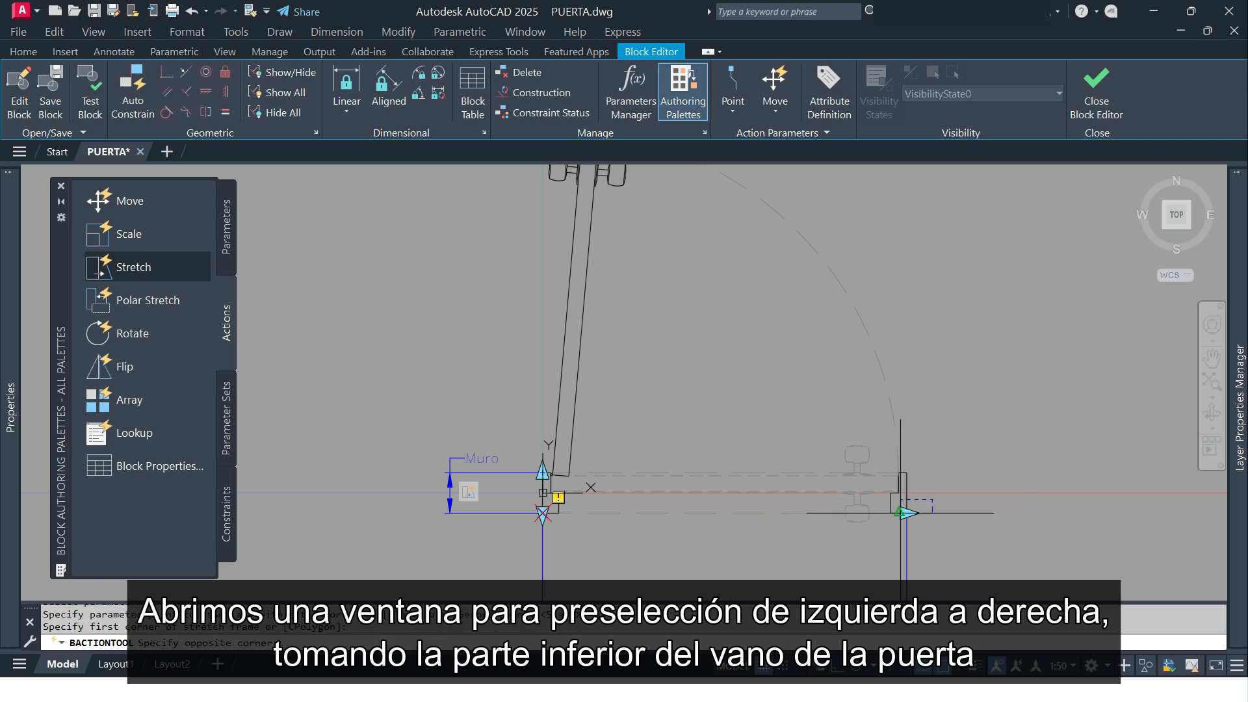
pyautogui.click(498, 569)
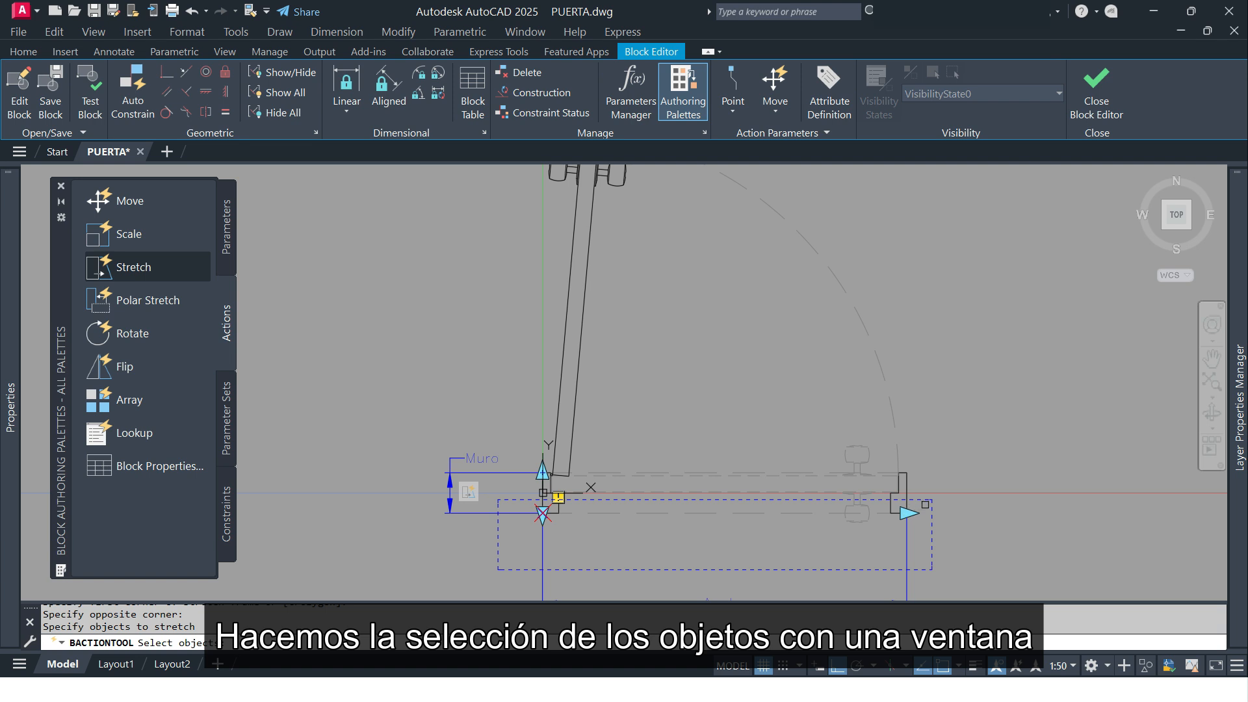
# Step: Select the objects crossing the lower stretch frame, remove the dashed door handle from the selection, and complete the Stretch action
pyautogui.click(923, 505)
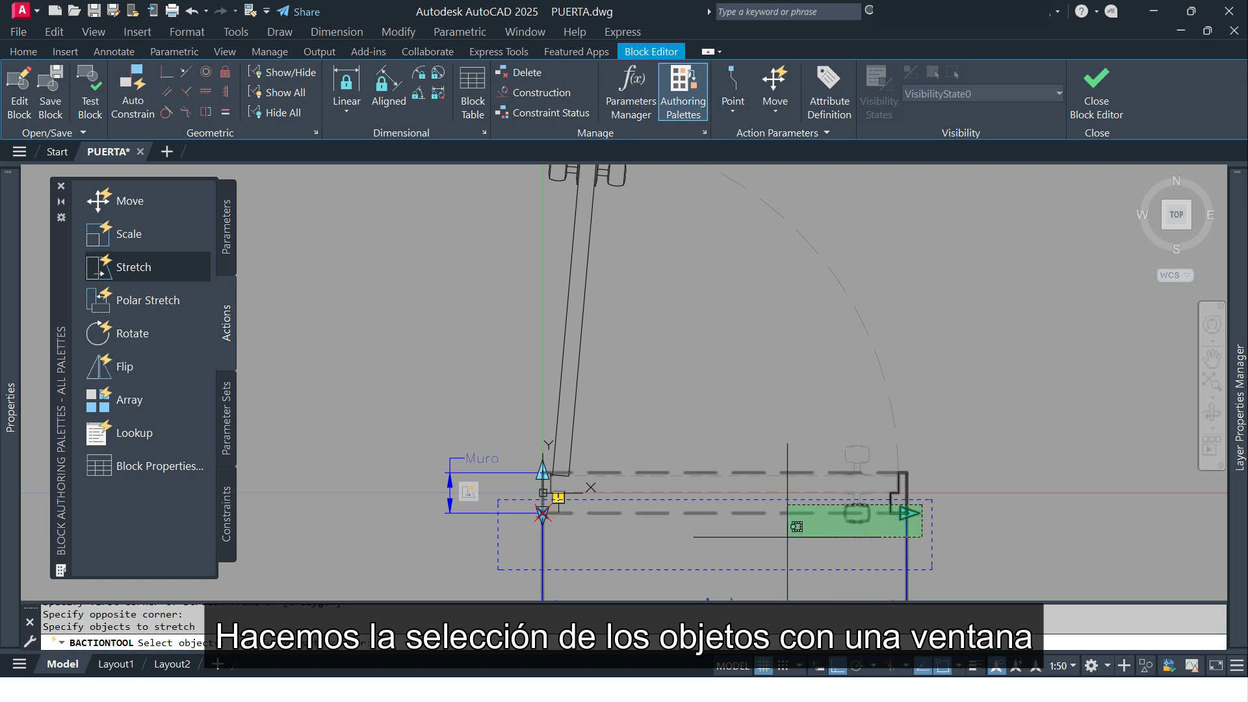
pyautogui.click(513, 551)
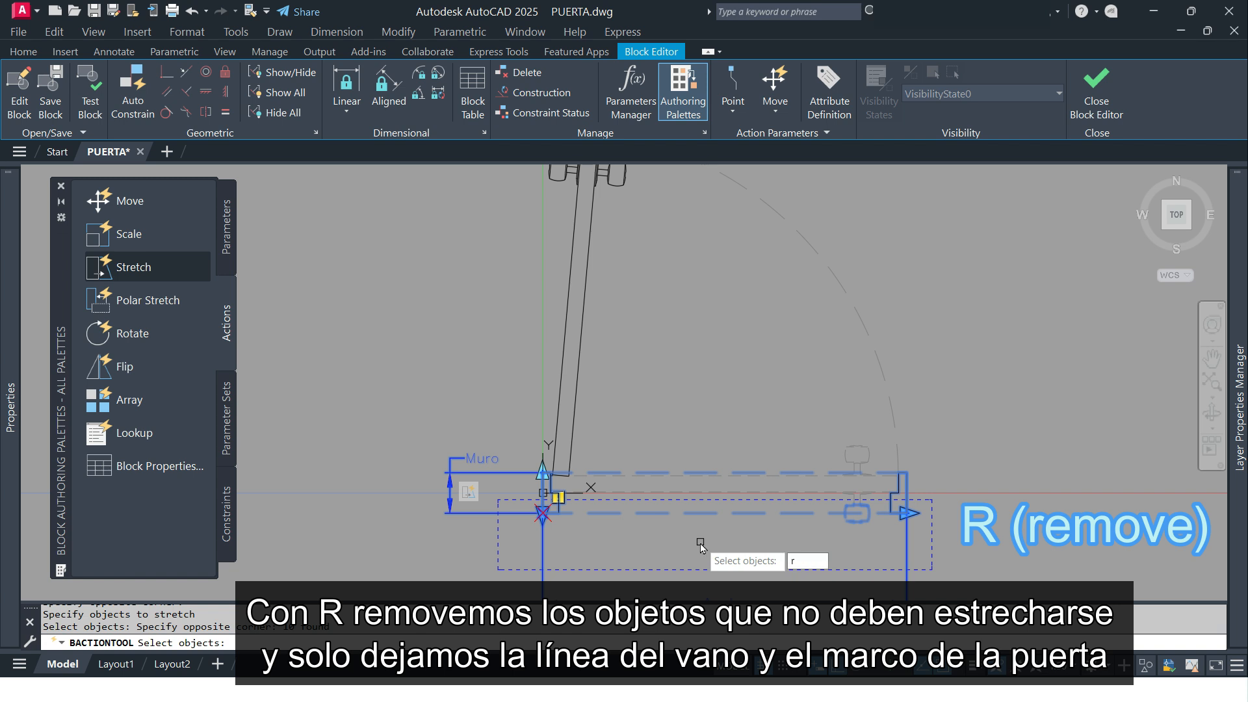
pyautogui.write('r')
pyautogui.press('Return')
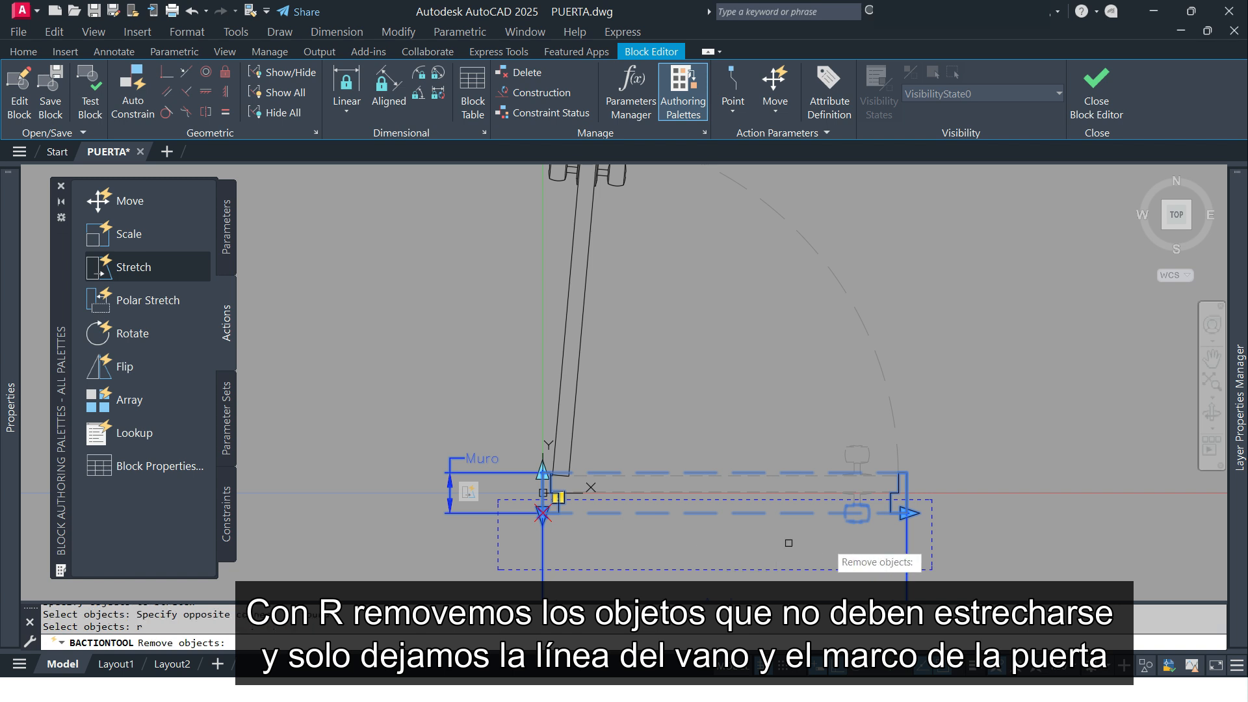
pyautogui.scroll(6, 843, 543)
pyautogui.click(811, 521)
pyautogui.click(991, 318)
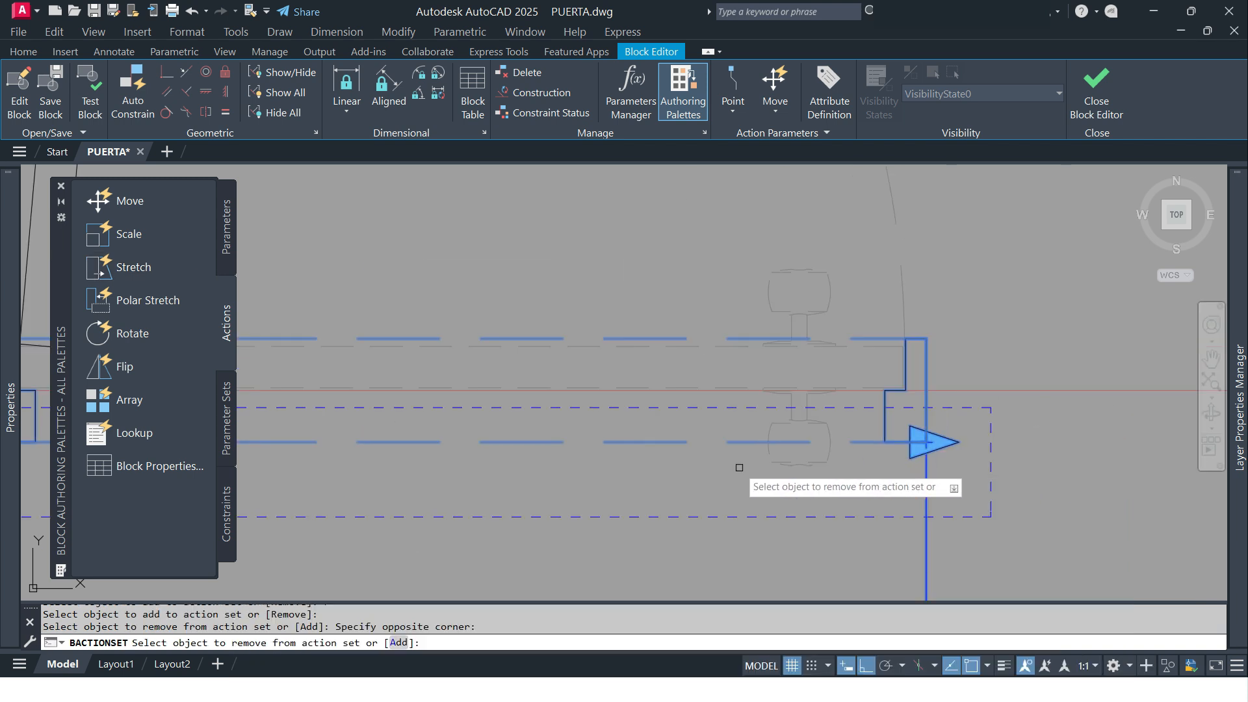
pyautogui.scroll(-3, 734, 467)
pyautogui.moveTo(688, 463); pyautogui.dragTo(910, 461, button='middle')
pyautogui.scroll(4, 606, 461)
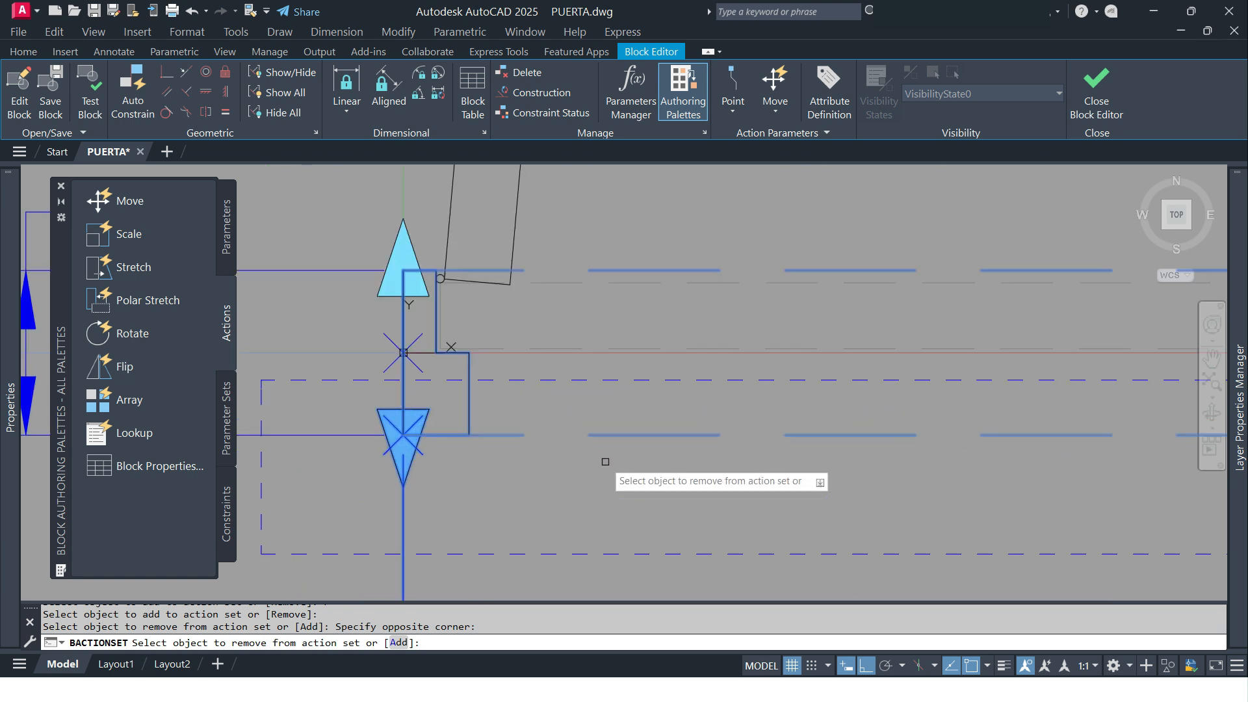
pyautogui.scroll(-5, 715, 465)
pyautogui.press('Return')
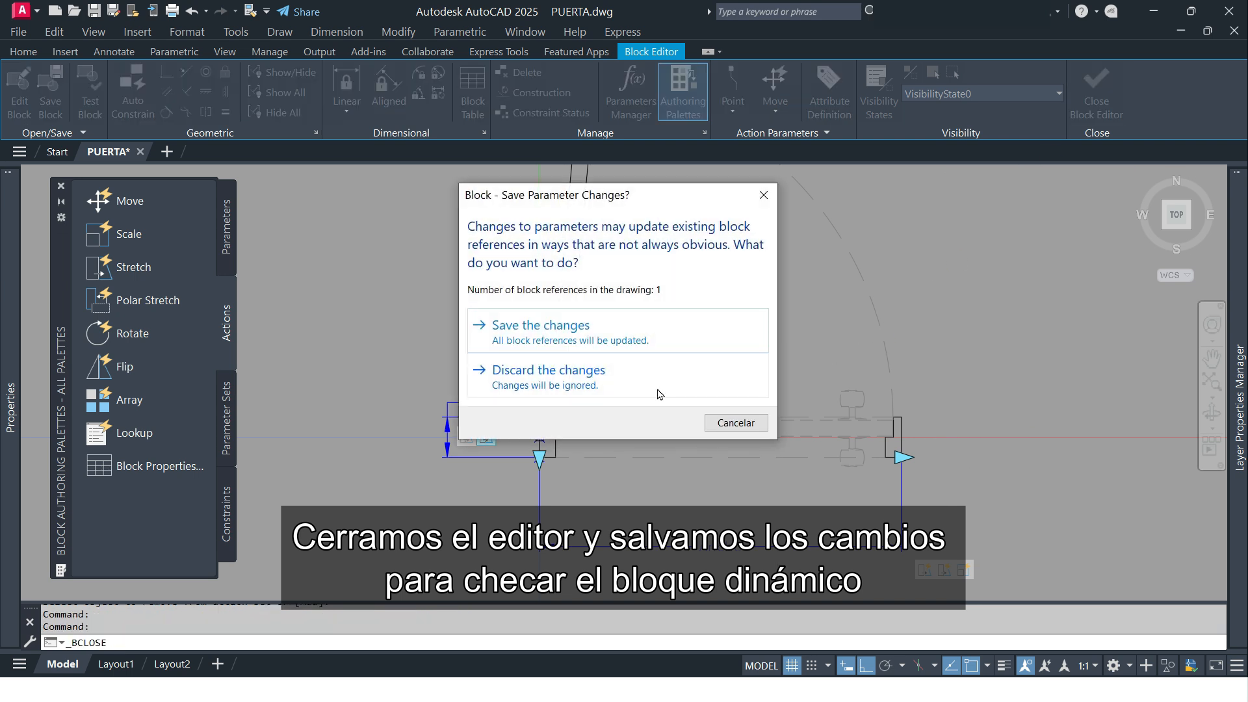
# Step: Save the block's parameter changes on leaving the Block Editor and test the wall thickness by moving the upper and lower Muro grips
pyautogui.click(574, 344)
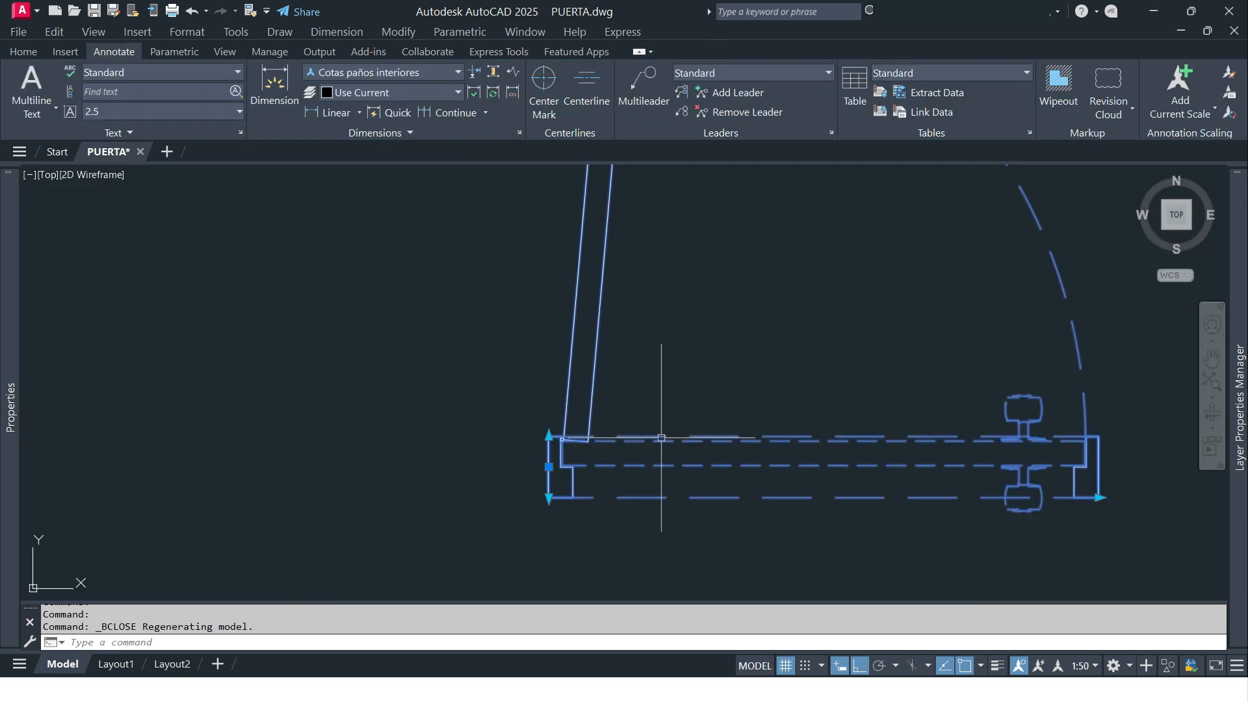
pyautogui.click(549, 435)
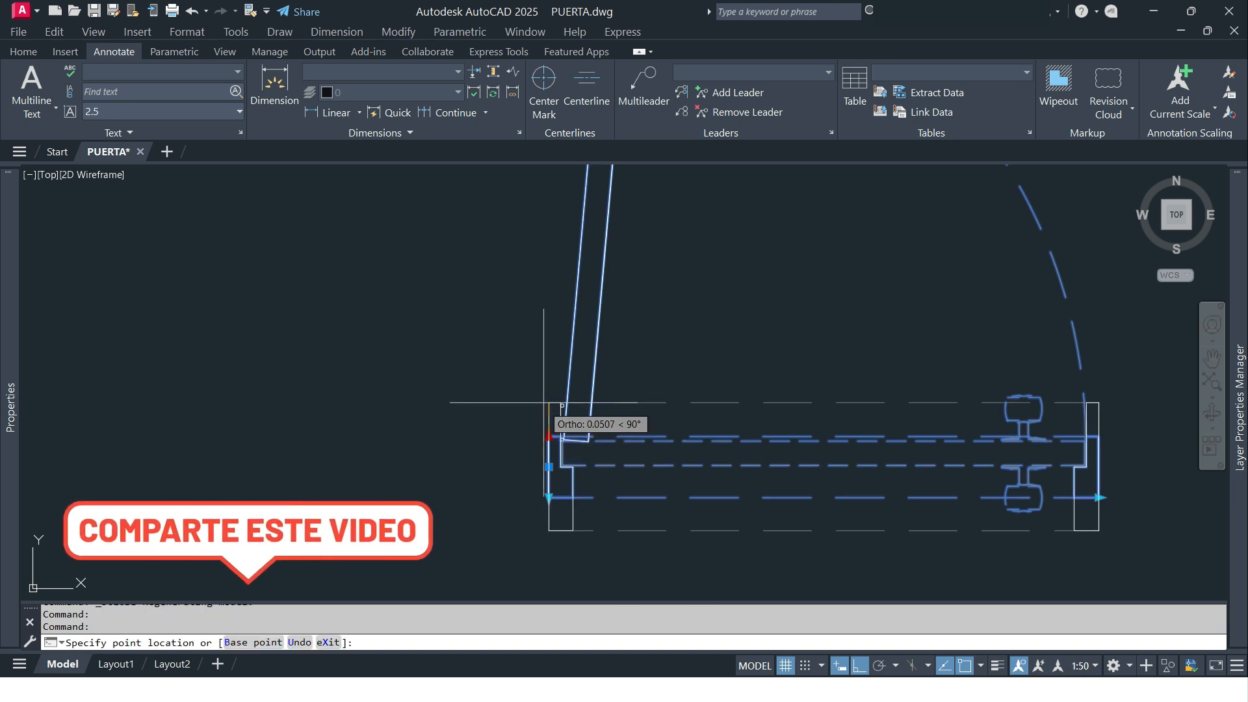
pyautogui.click(549, 530)
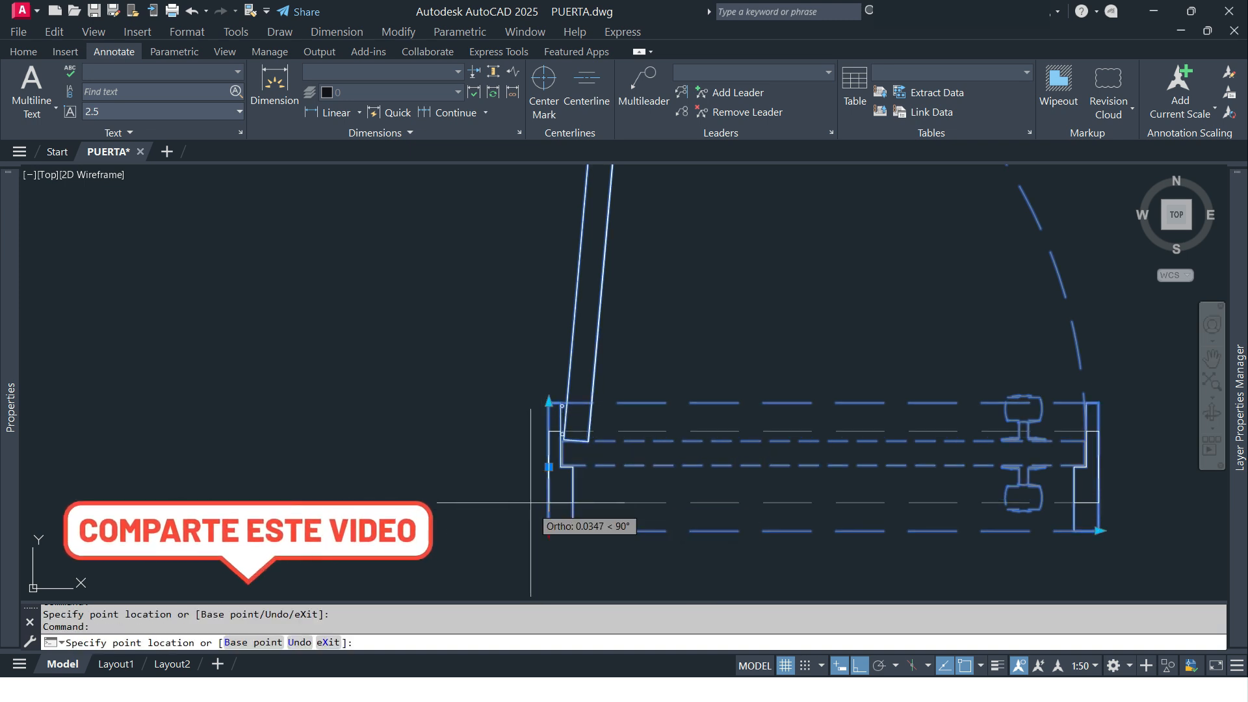
pyautogui.click(524, 497)
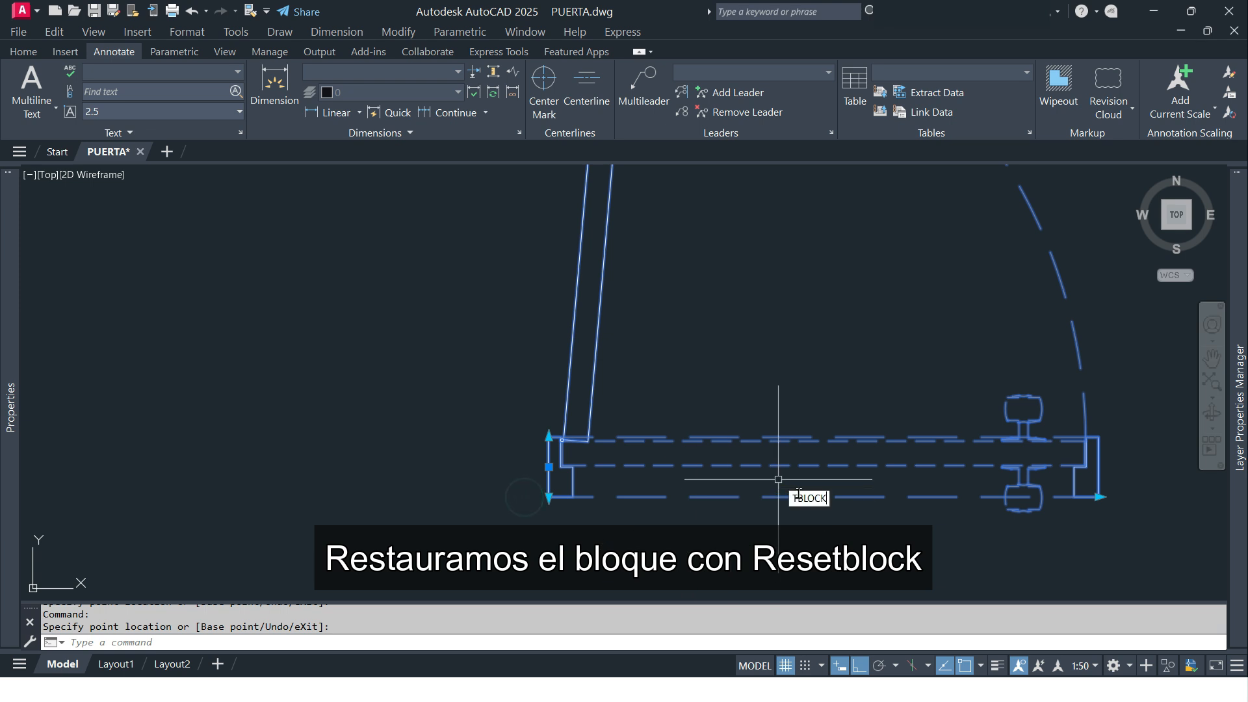
# Step: Restore the door block to its default values with RESETBLOCK
pyautogui.click(810, 516)
pyautogui.scroll(-2, 774, 403)
pyautogui.moveTo(776, 400)
pyautogui.mouseDown(button='middle')
pyautogui.moveTo(732, 444)
pyautogui.moveTo(663, 479)
pyautogui.mouseUp(button='middle')
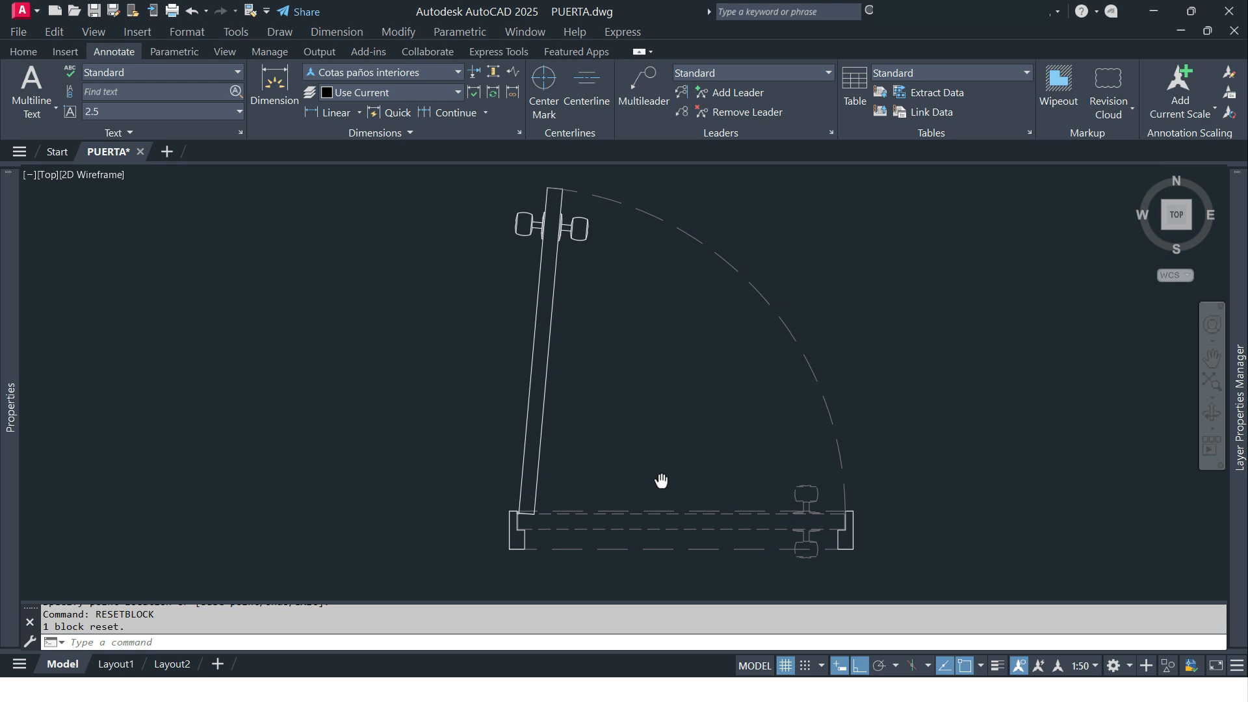
# Step: Reopen the door block in the Block Editor and add a Basepoint parameter at its insertion point, at mid wall thickness
pyautogui.doubleClick(788, 328)
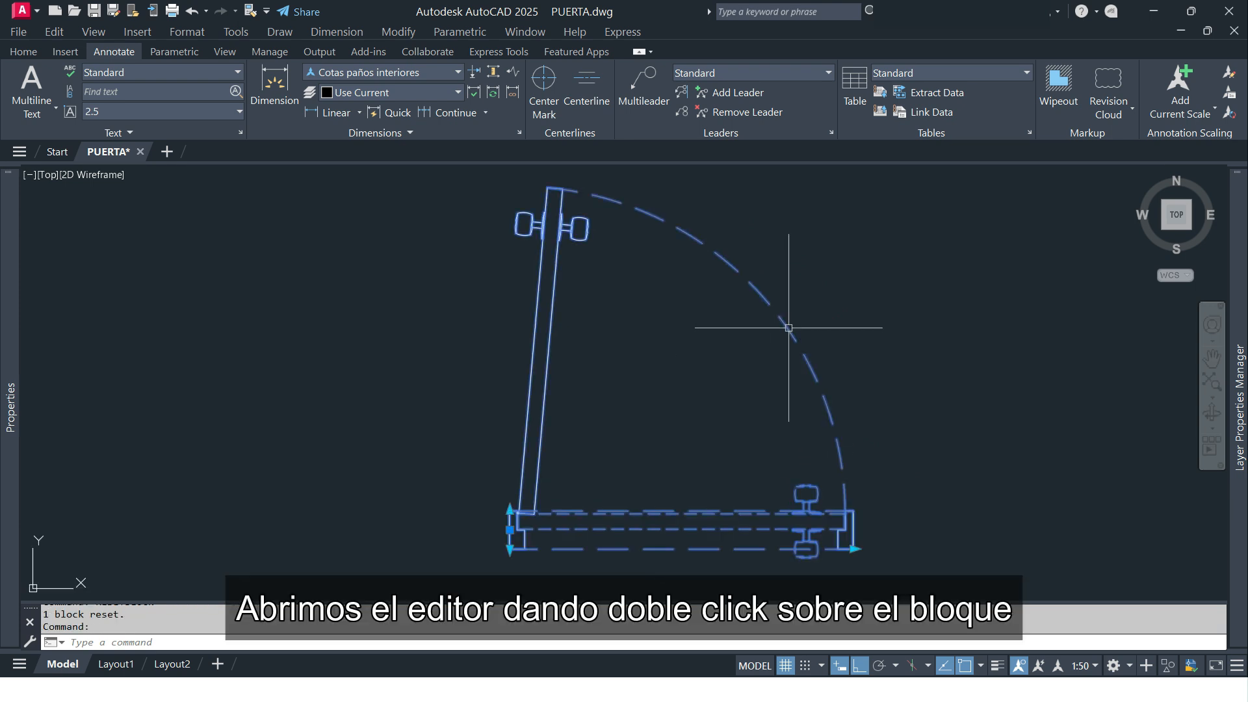
pyautogui.click(562, 485)
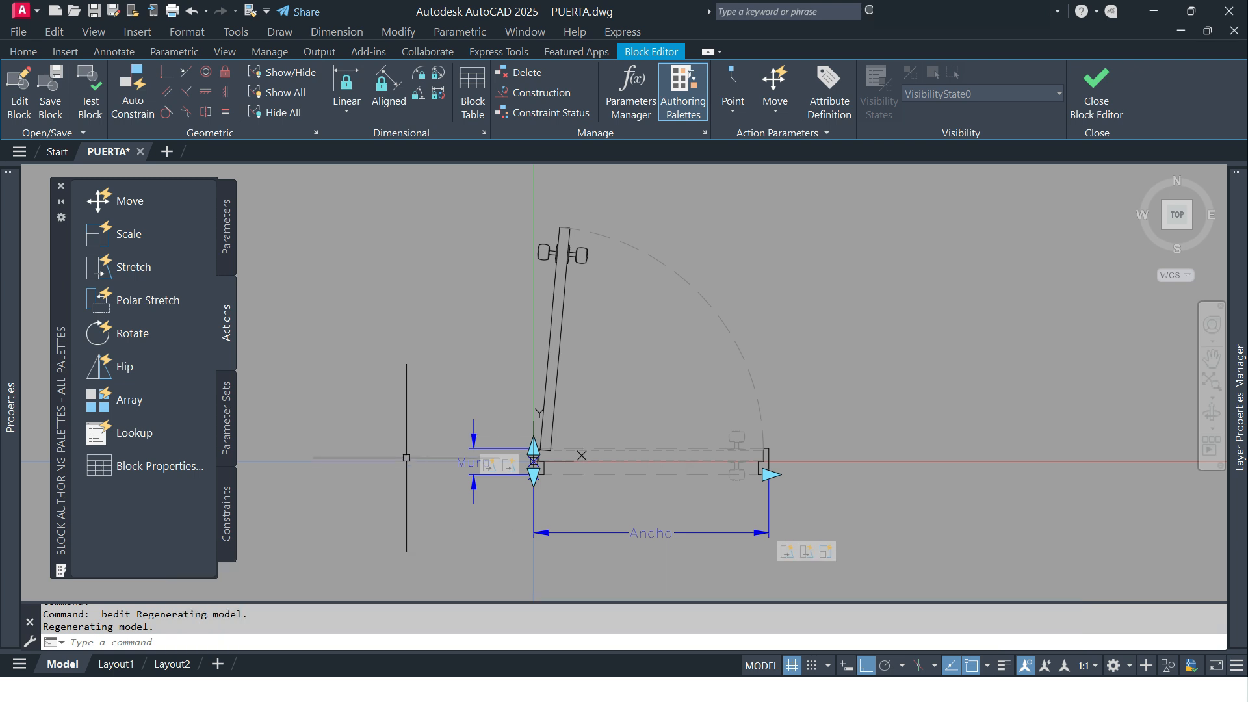
pyautogui.click(227, 262)
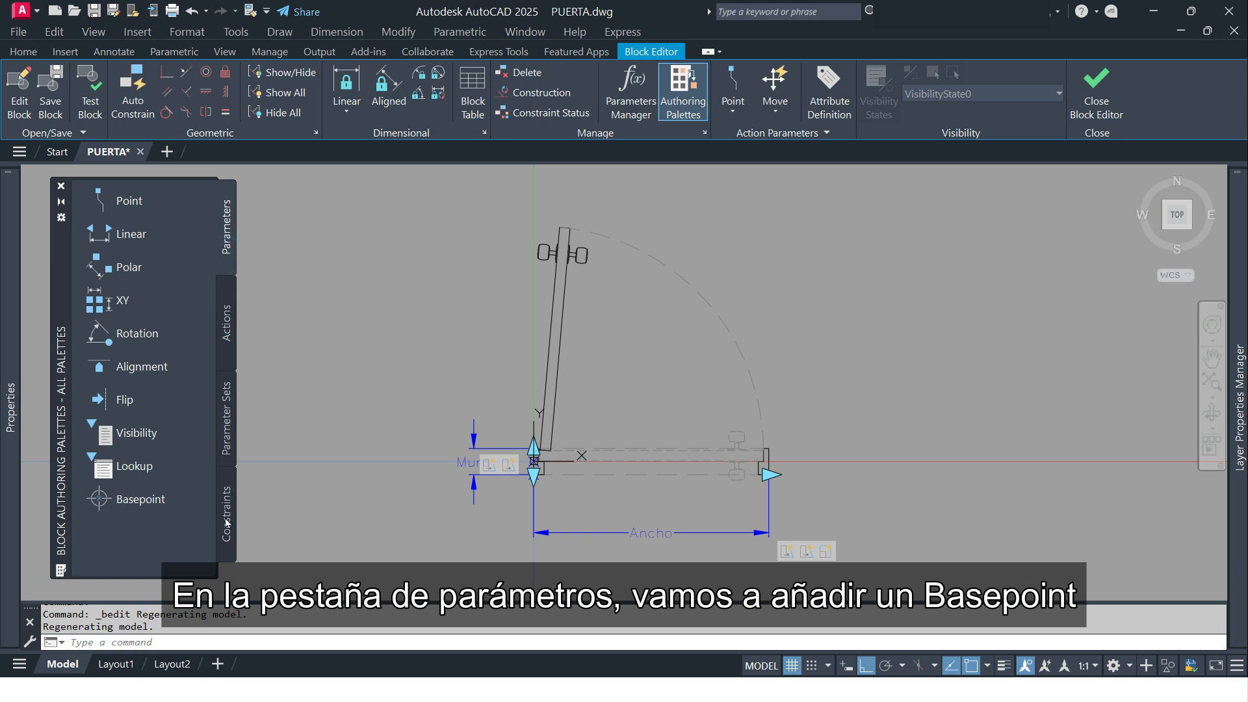
pyautogui.click(140, 497)
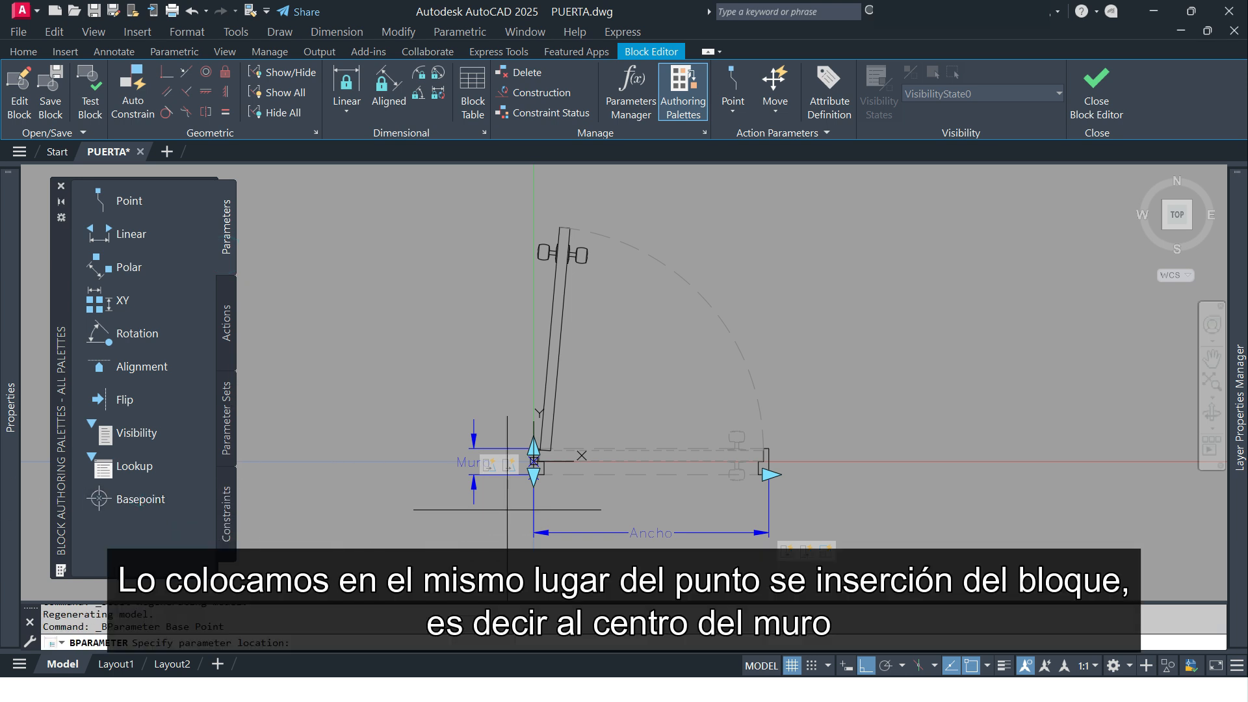
pyautogui.scroll(5, 532, 482)
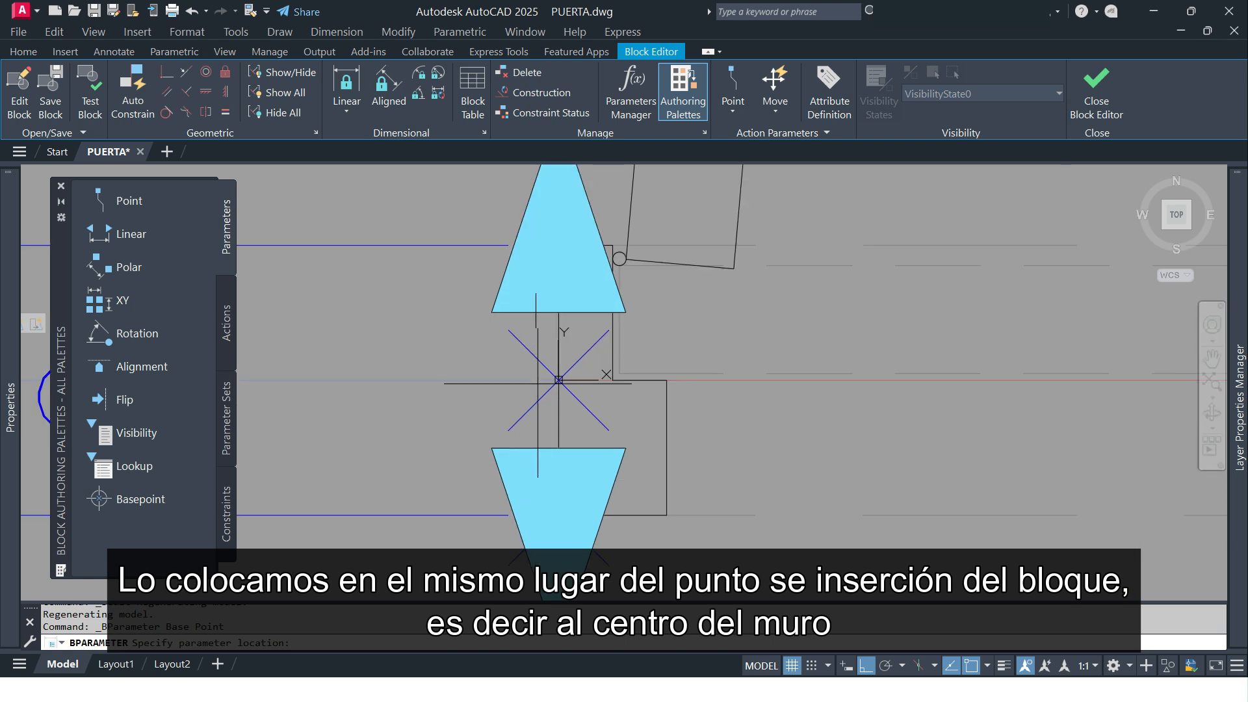
pyautogui.click(558, 380)
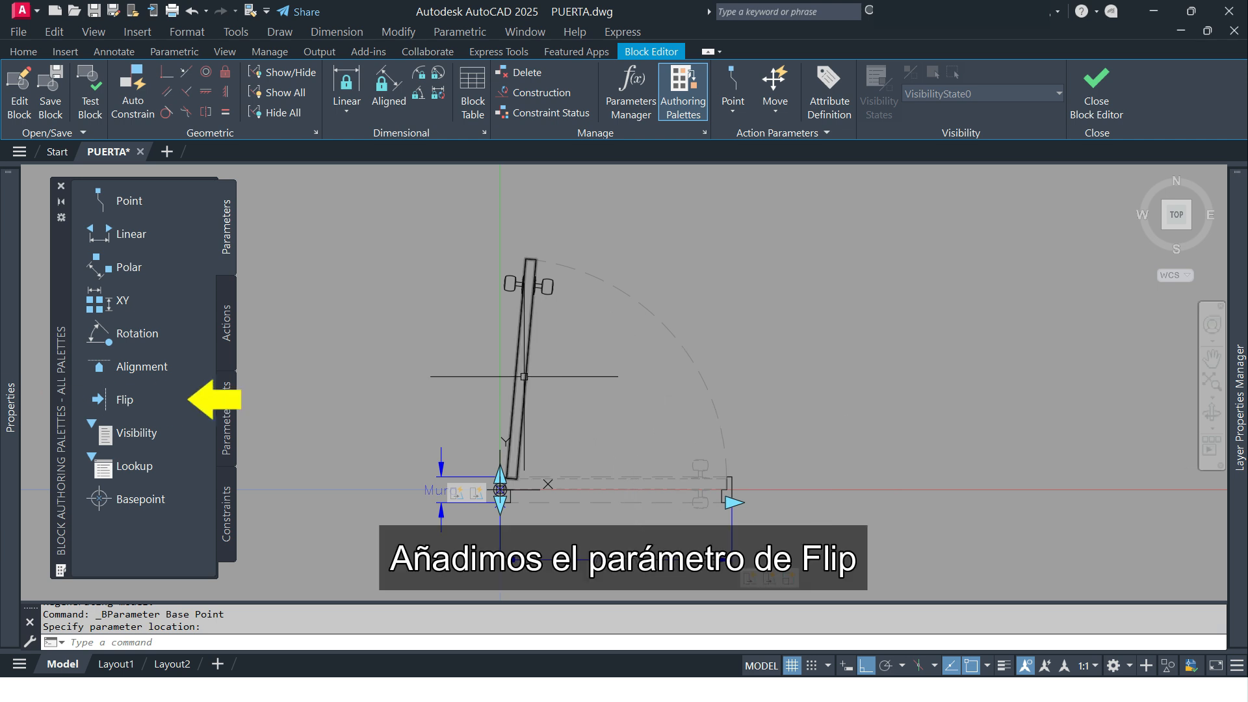
# Step: Add a Flip parameter with a vertical reflection line from the upper midpoint of the opening and place its label above the line
pyautogui.click(125, 399)
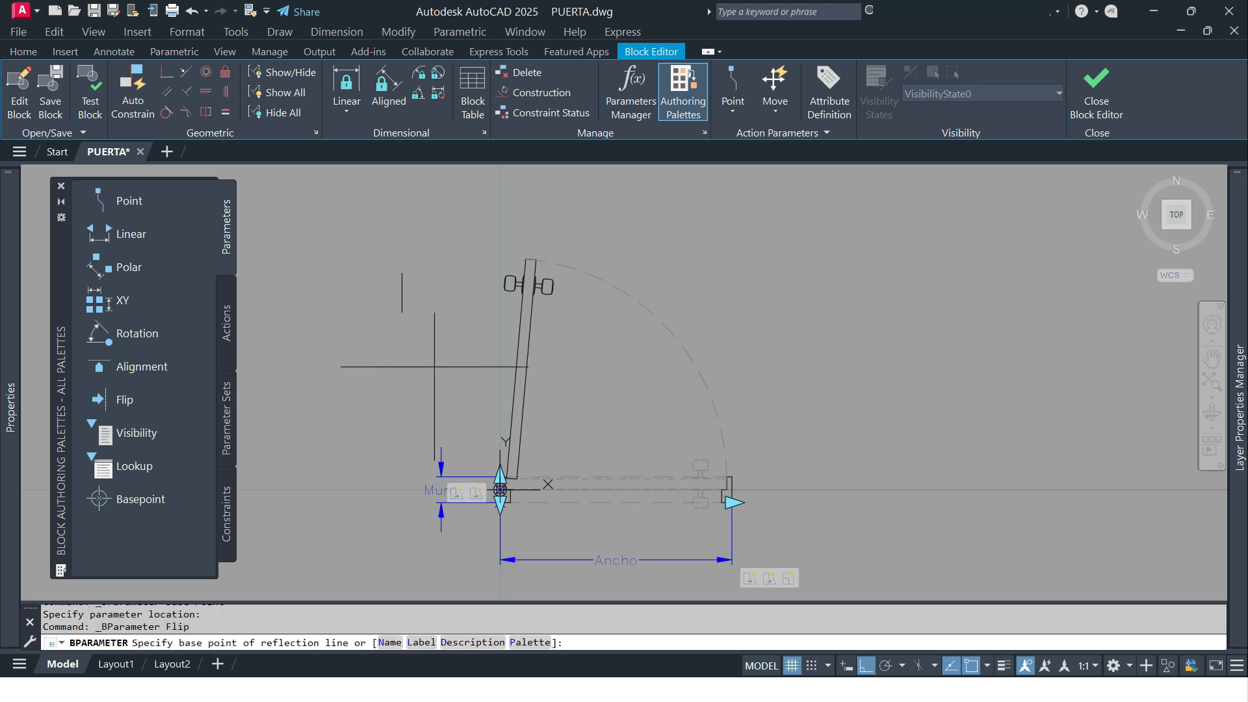
pyautogui.click(616, 476)
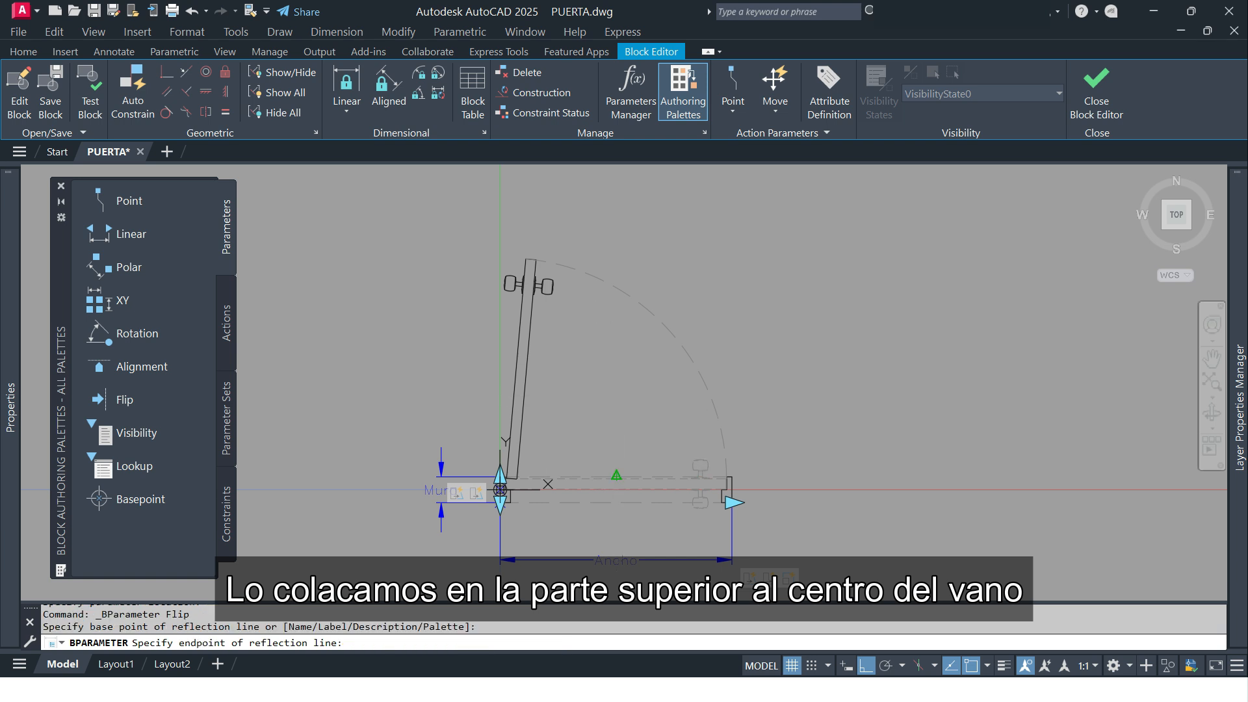
pyautogui.click(620, 530)
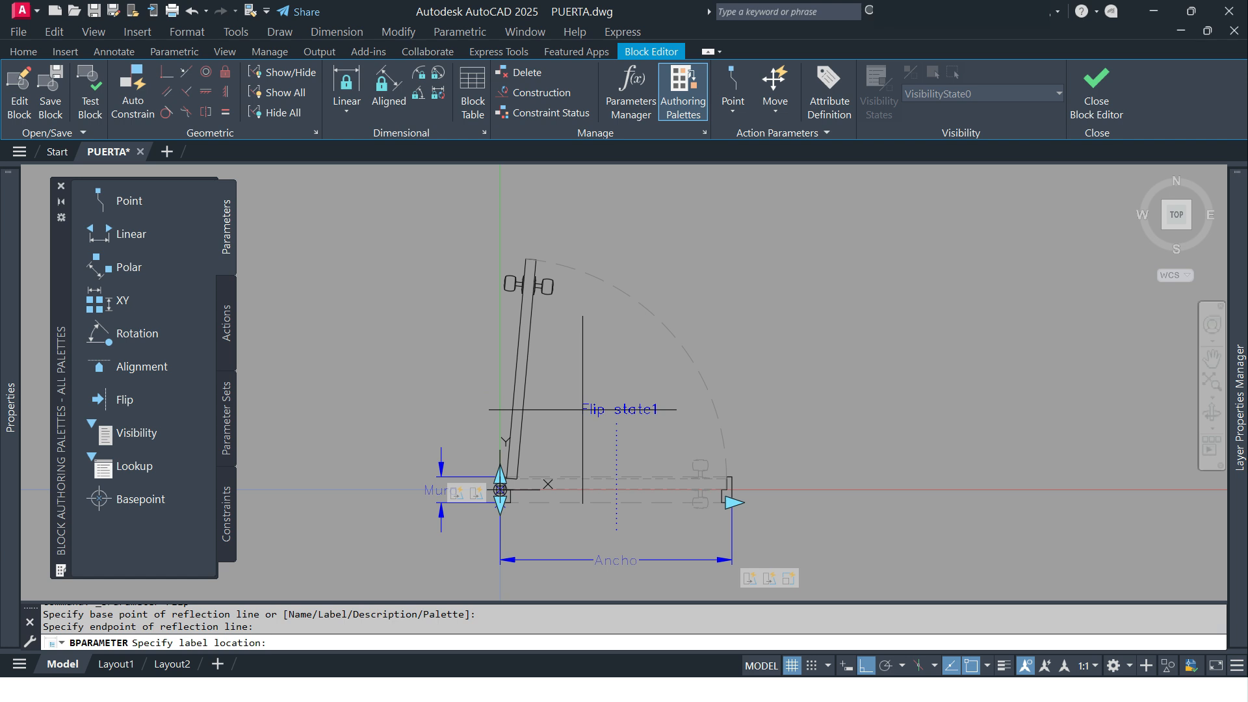
pyautogui.click(583, 410)
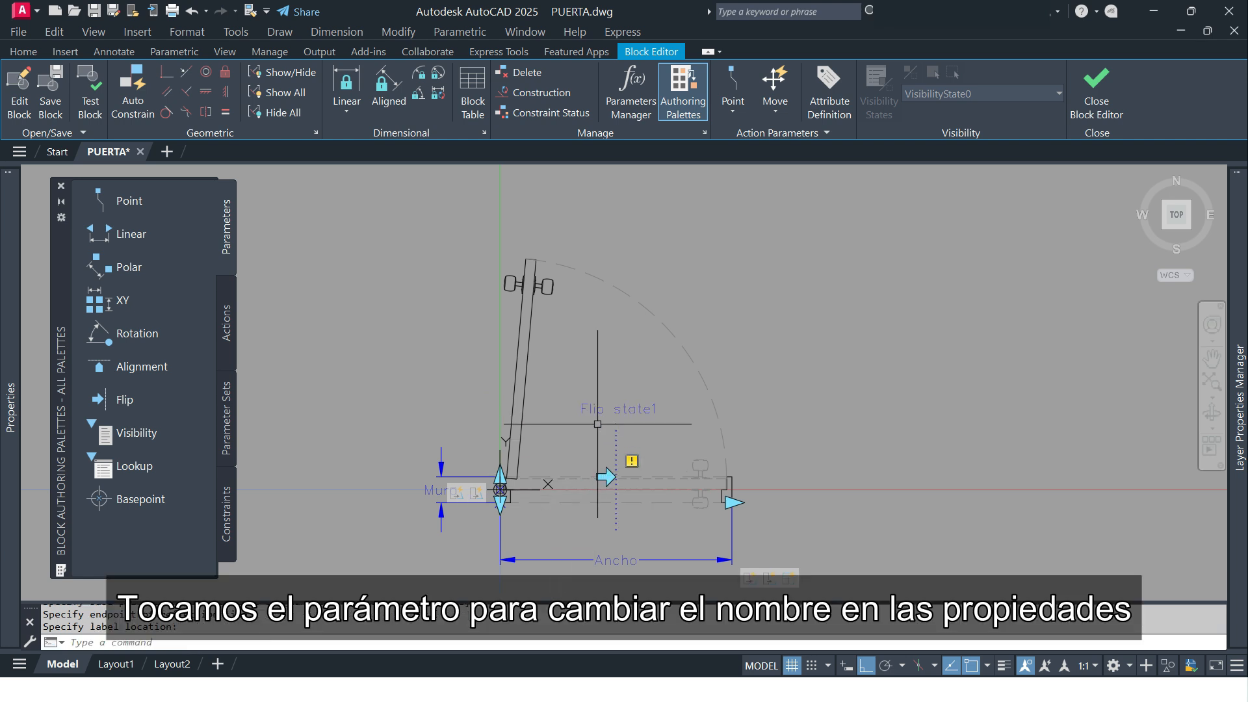
# Step: Rename the vertical Flip parameter as DER-IZQ and deselect it
pyautogui.click(591, 415)
pyautogui.moveTo(10, 442)
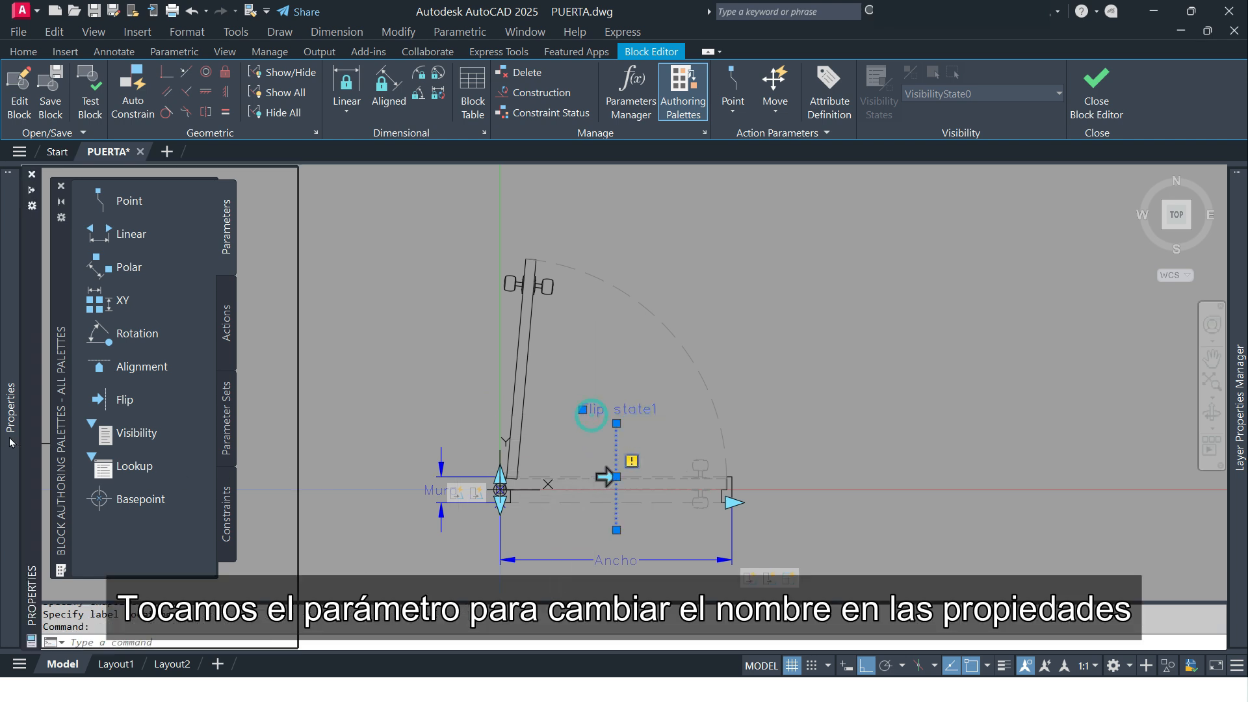
pyautogui.click(257, 443)
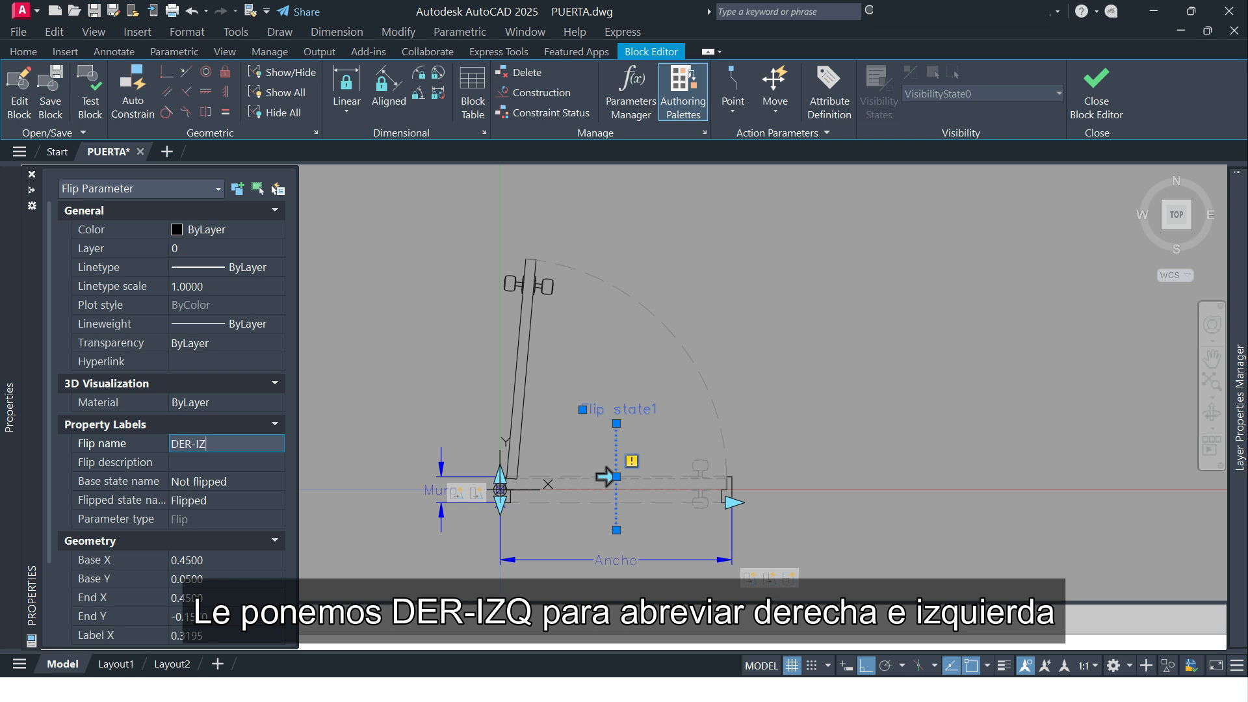
pyautogui.write('DER-IZQ')
pyautogui.press('Tab')
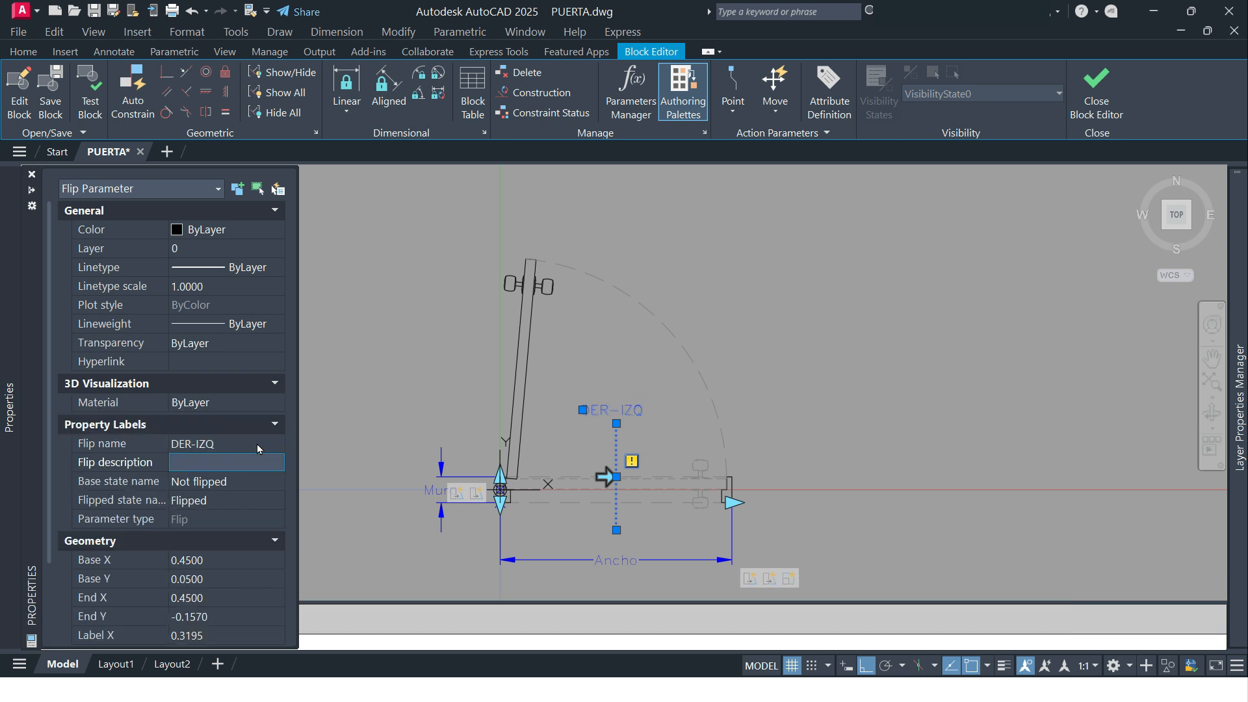
pyautogui.press('Escape')
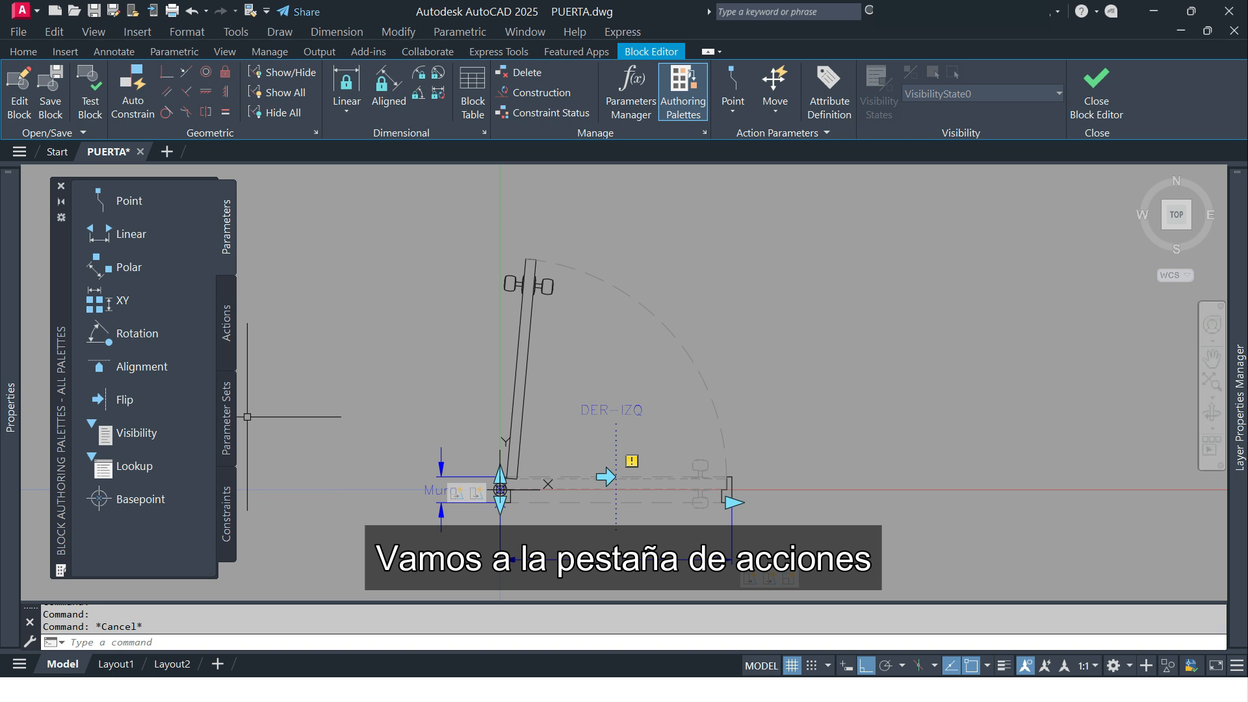
# Step: Add a Flip action to the DER-IZQ parameter, applied to all objects in the block
pyautogui.click(227, 334)
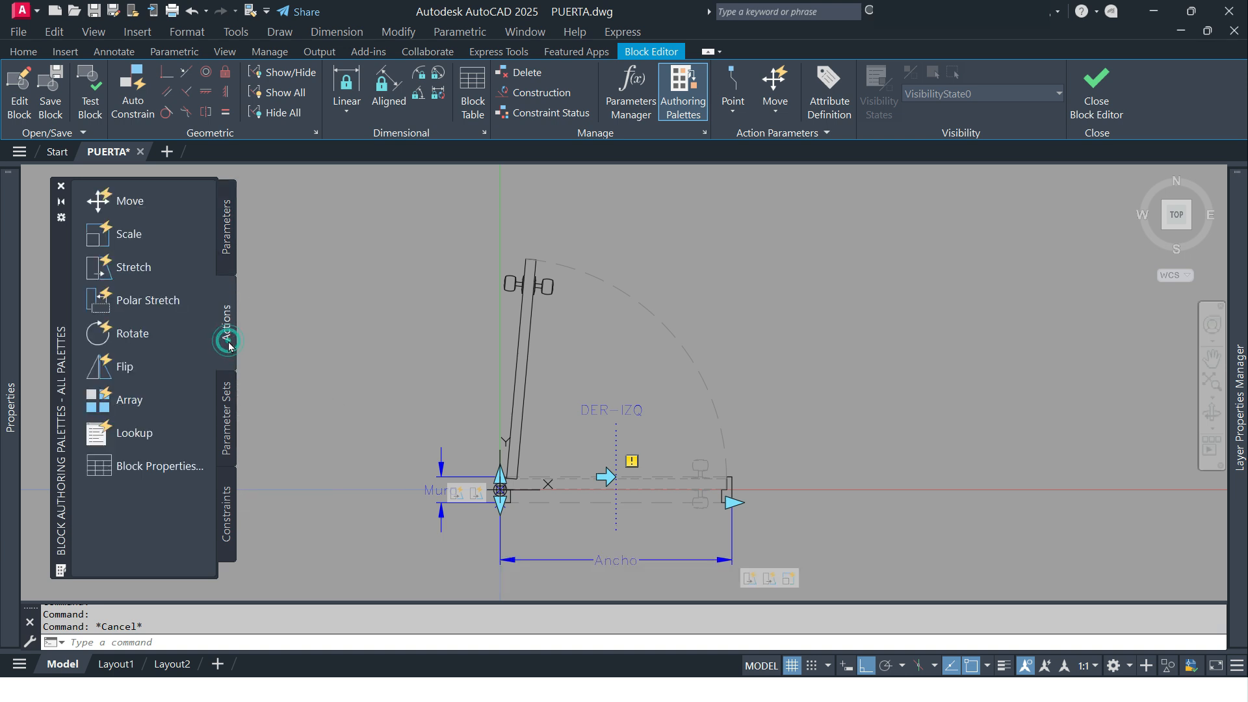
pyautogui.click(140, 366)
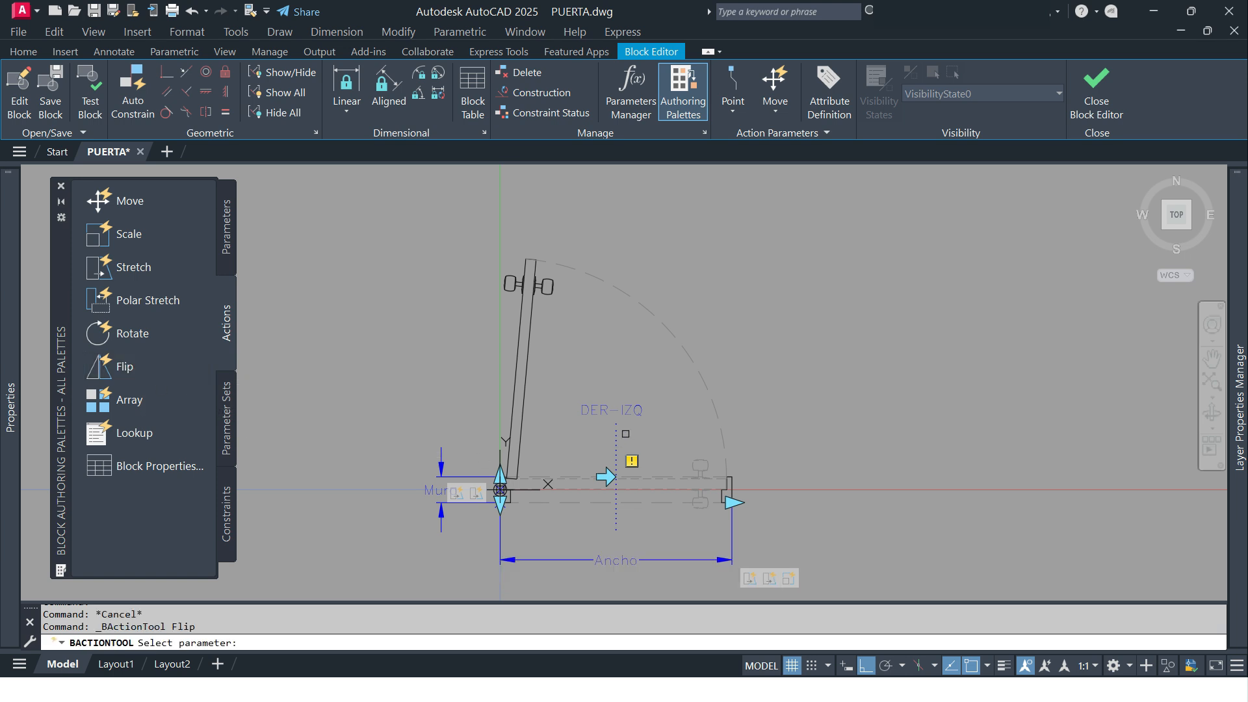
pyautogui.click(617, 439)
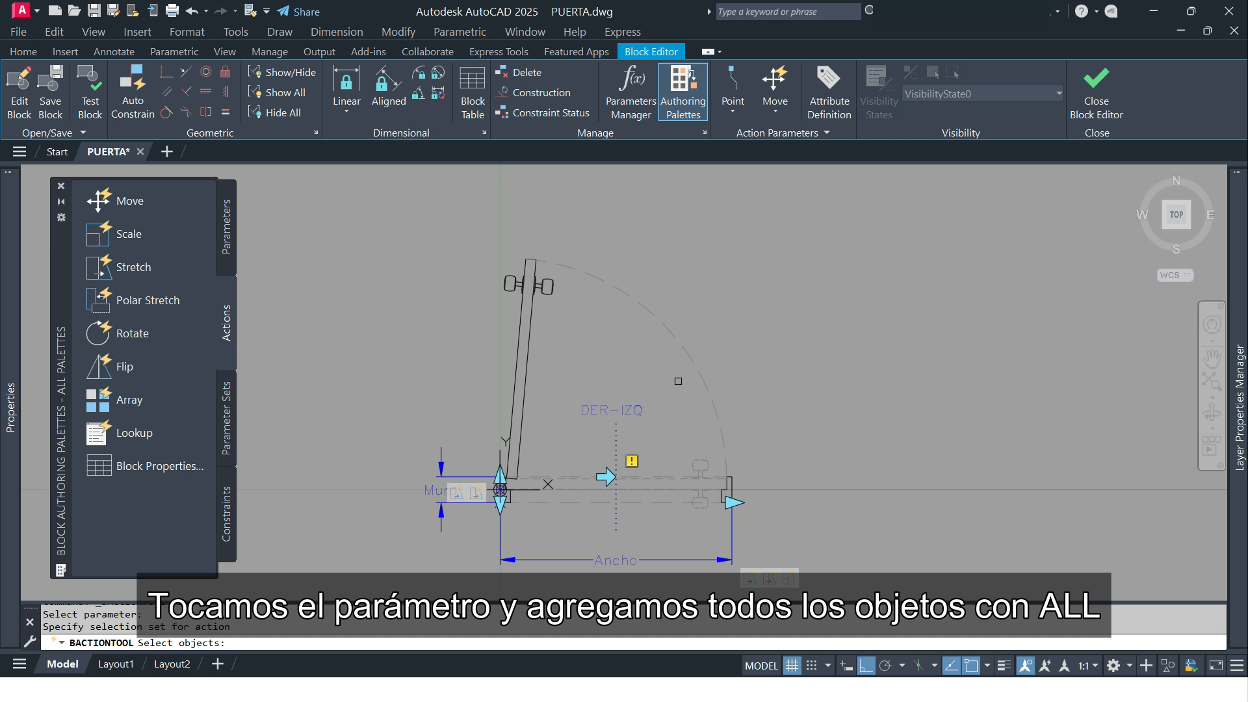
pyautogui.press('F12')
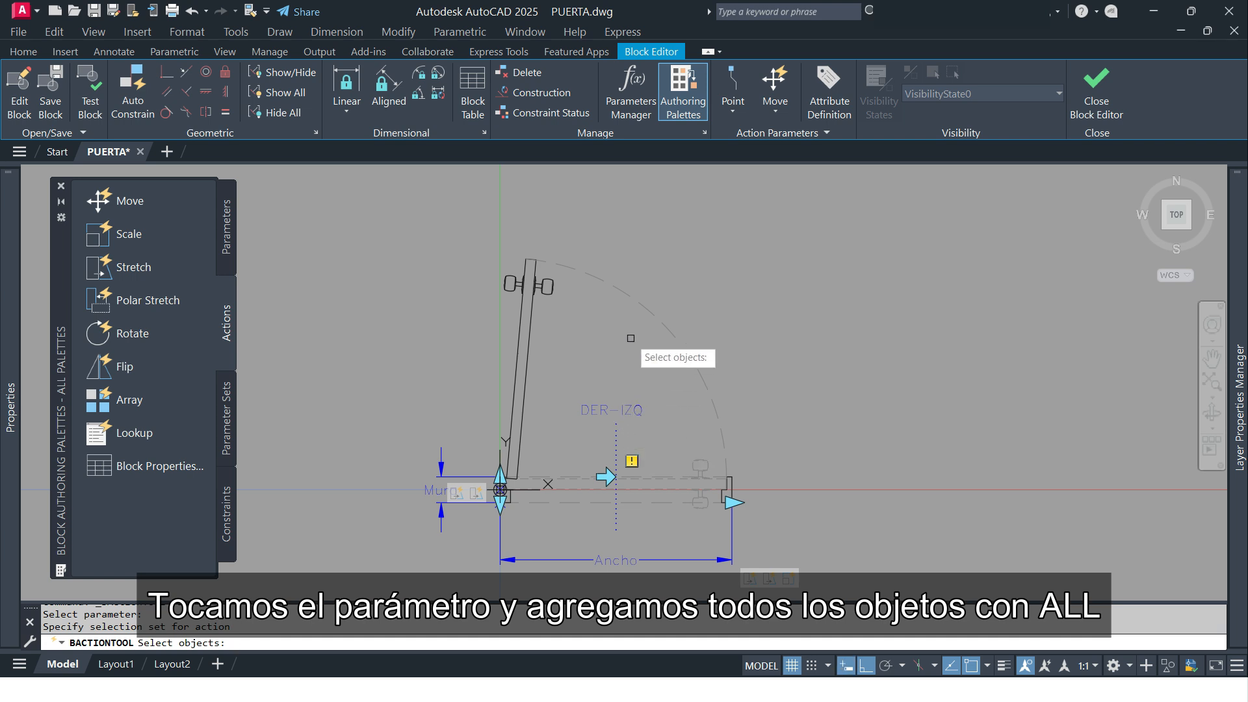
pyautogui.press('Return')
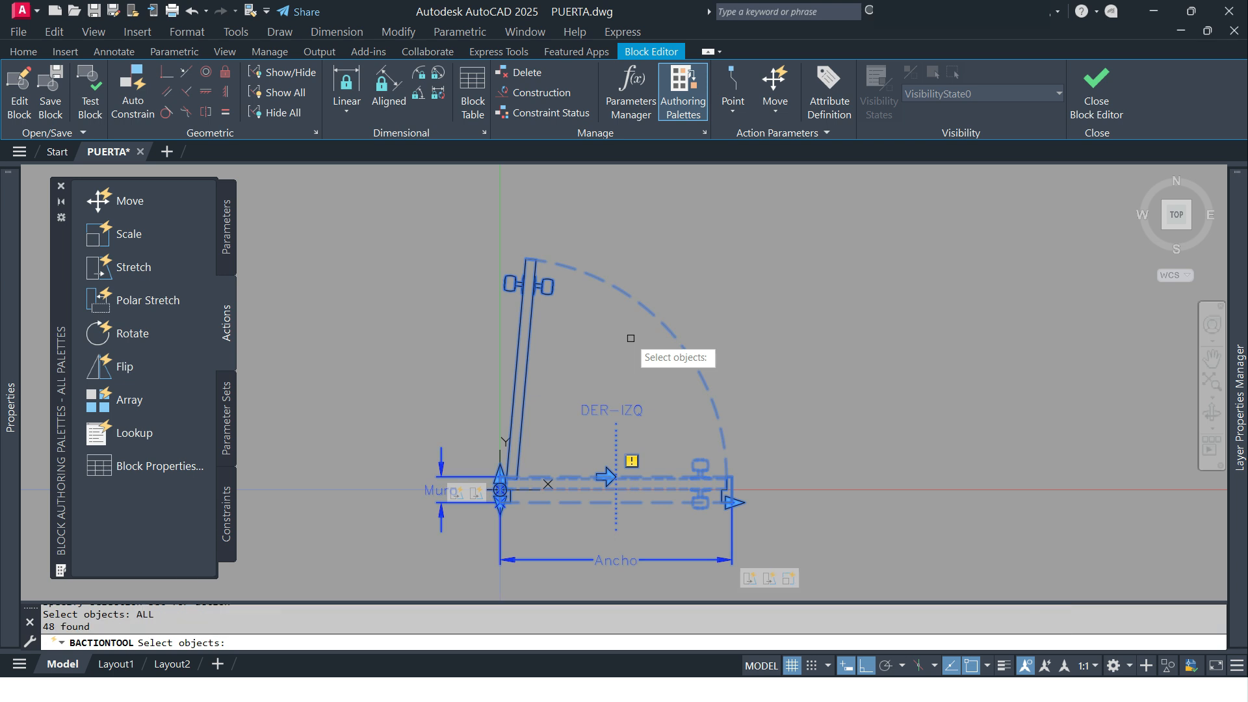
pyautogui.press('Return')
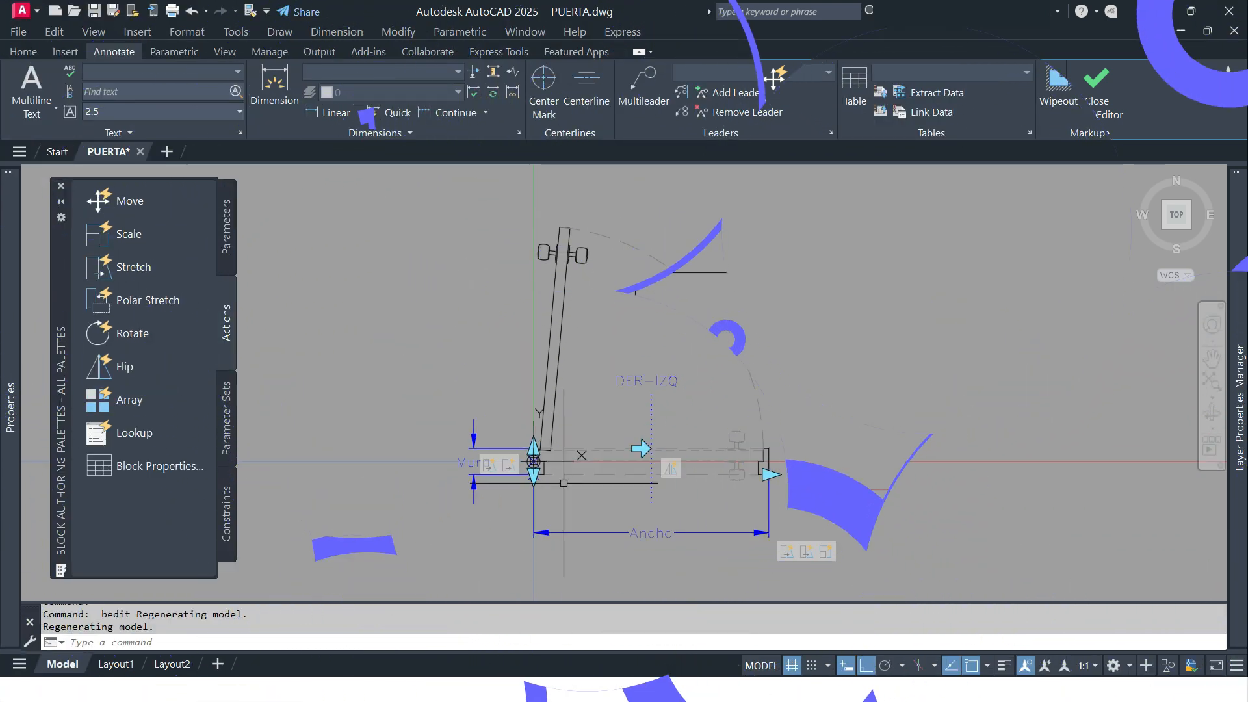
# Step: Add a second Flip parameter with a horizontal reflection line from the opening's centre at mid wall thickness, and place its label beyond the far jamb
pyautogui.click(227, 204)
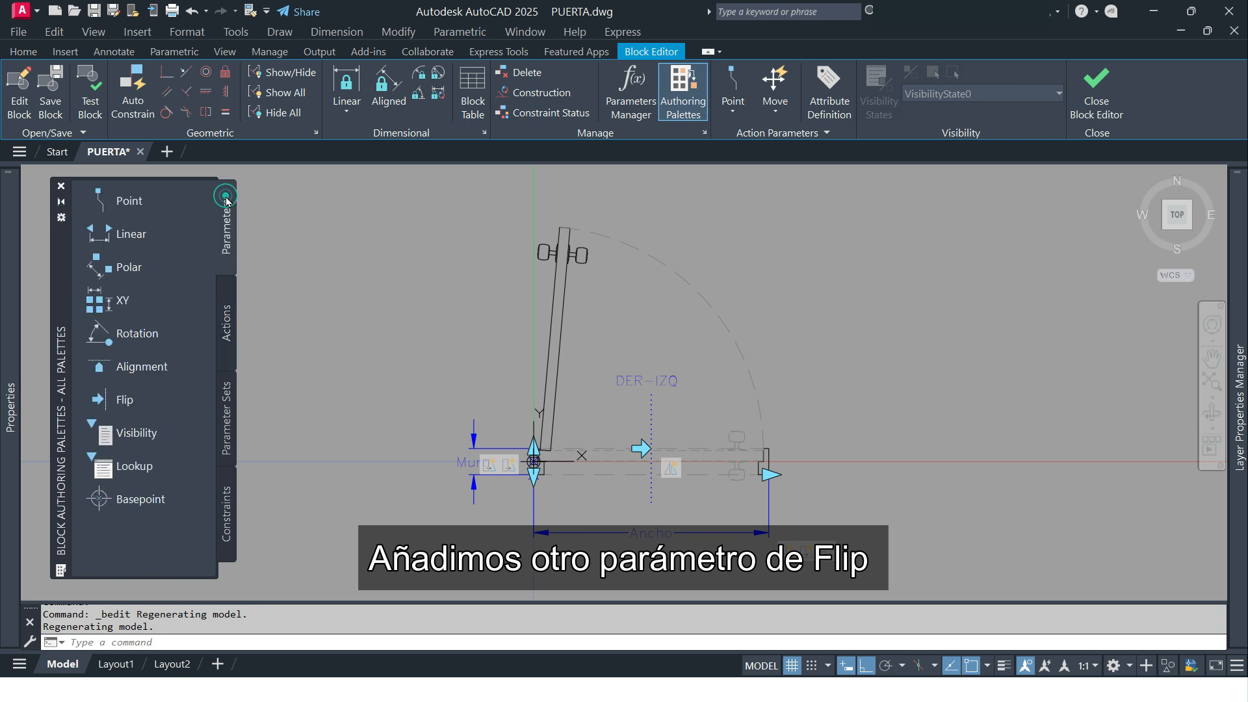
pyautogui.click(121, 400)
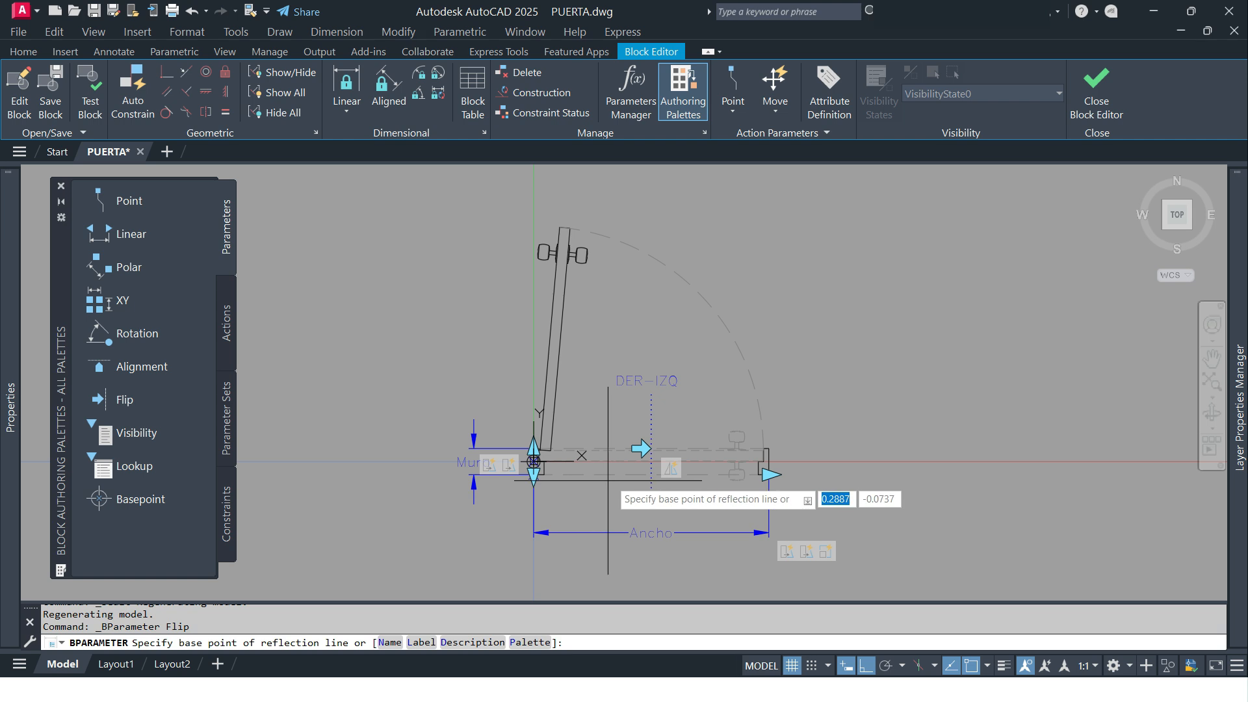
pyautogui.click(652, 461)
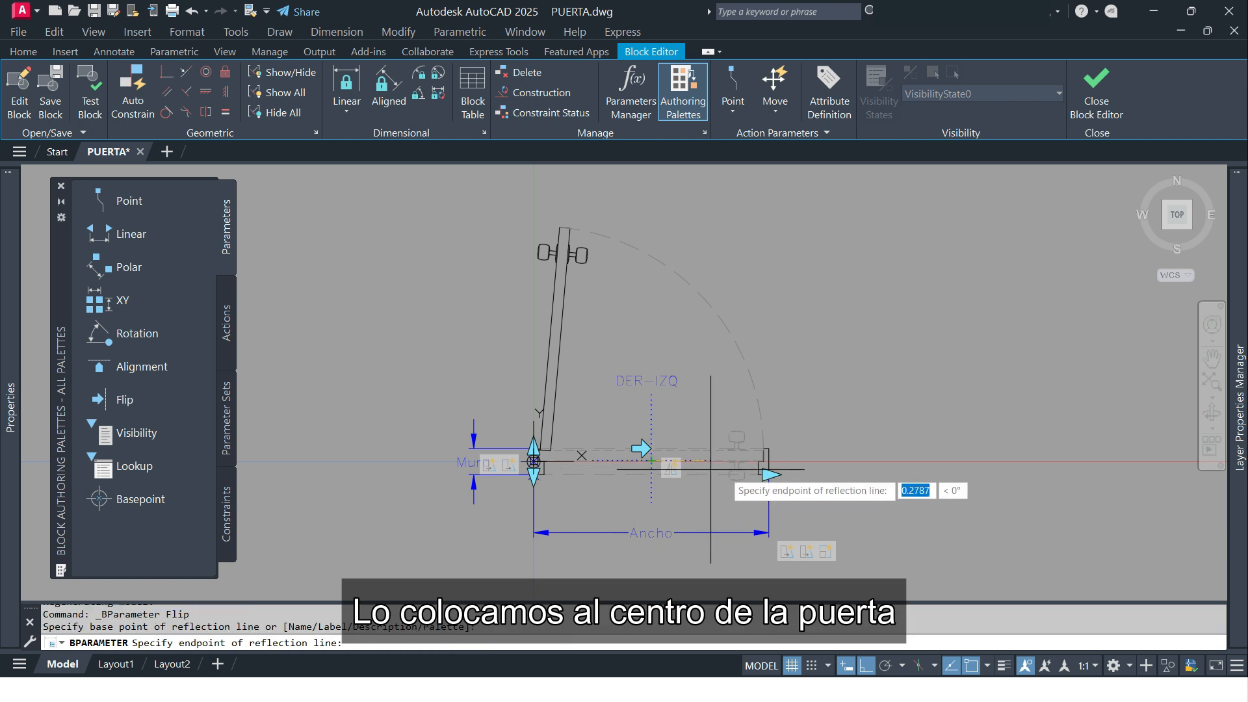
pyautogui.click(891, 467)
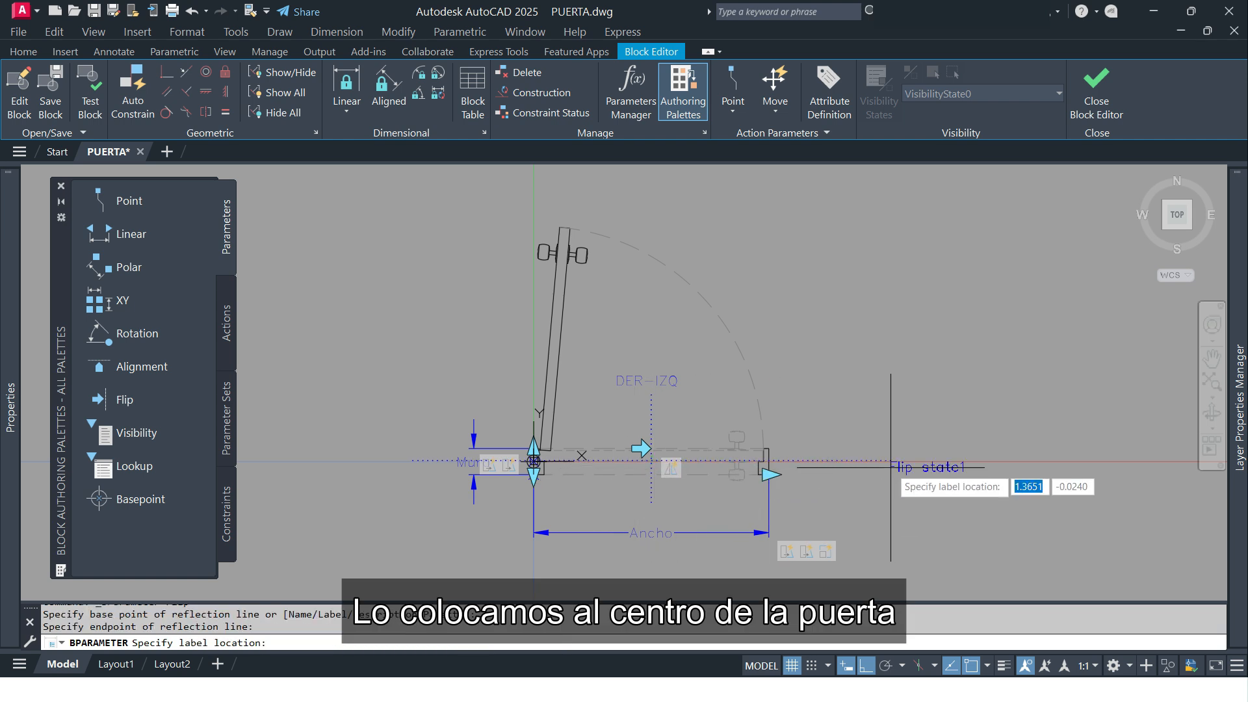
pyautogui.click(802, 447)
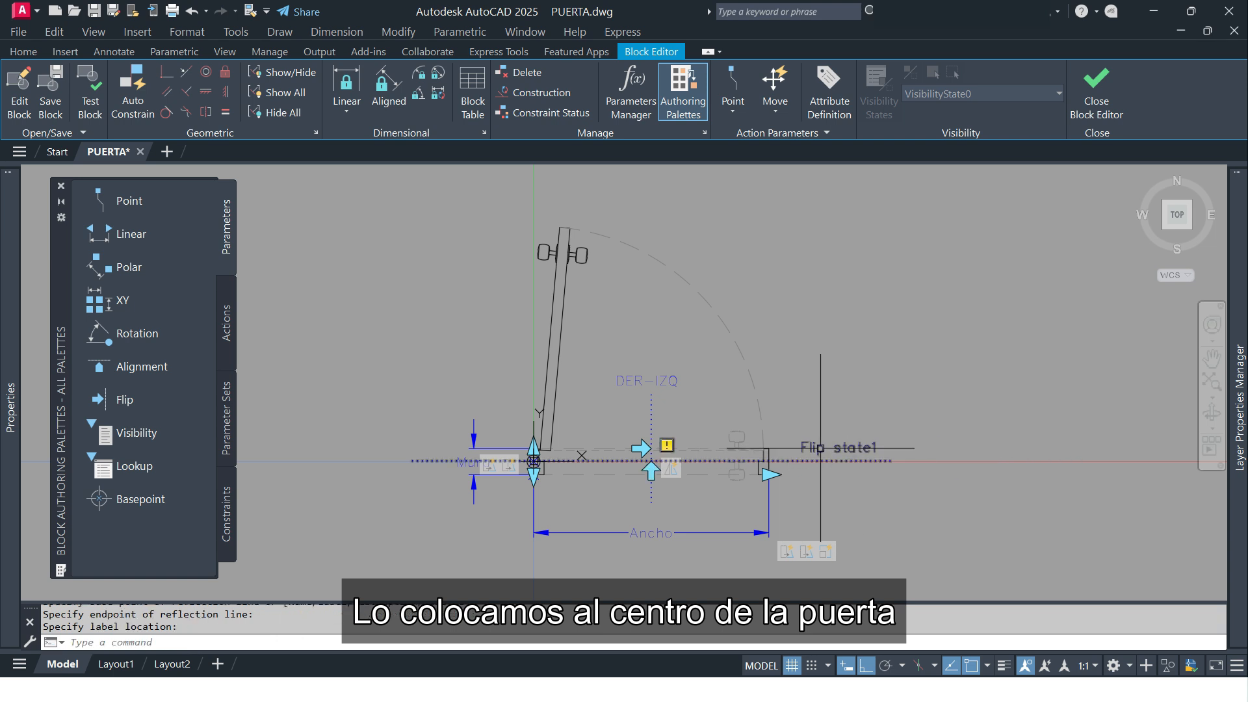
# Step: Rename the horizontal Flip parameter as ADENTRO-AFUERA and deselect it
pyautogui.doubleClick(820, 448)
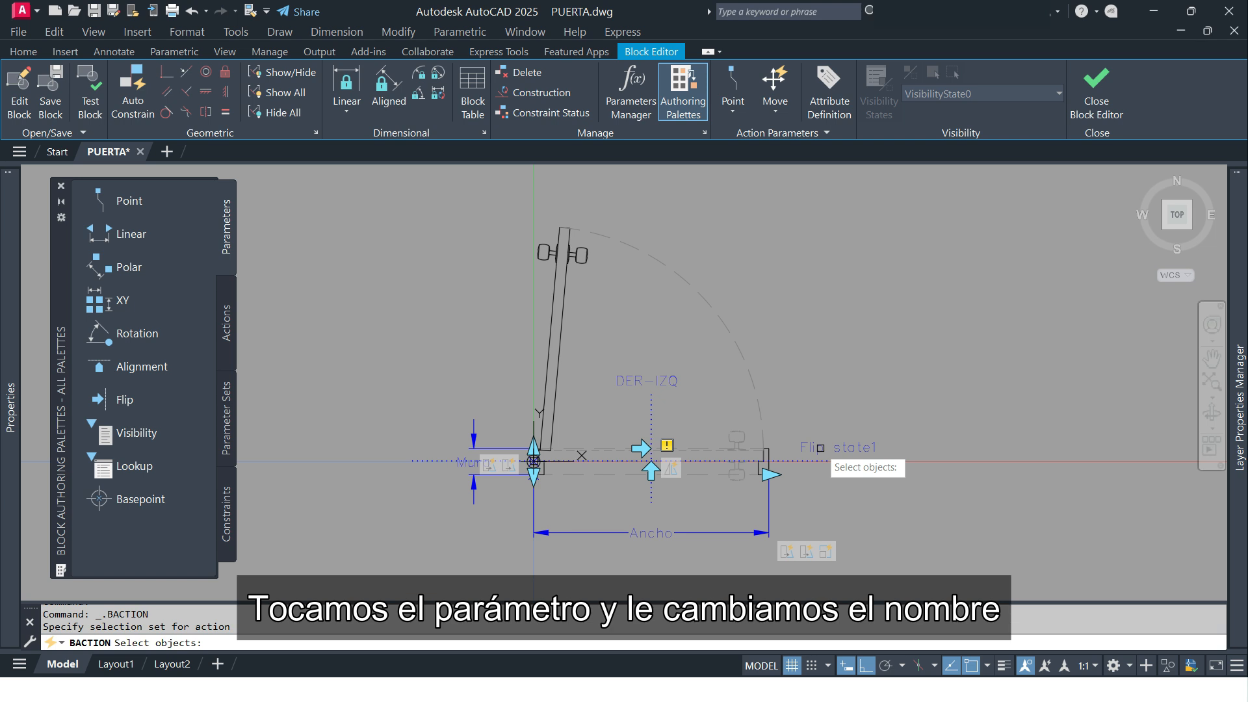
pyautogui.press('Escape')
pyautogui.moveTo(10, 407)
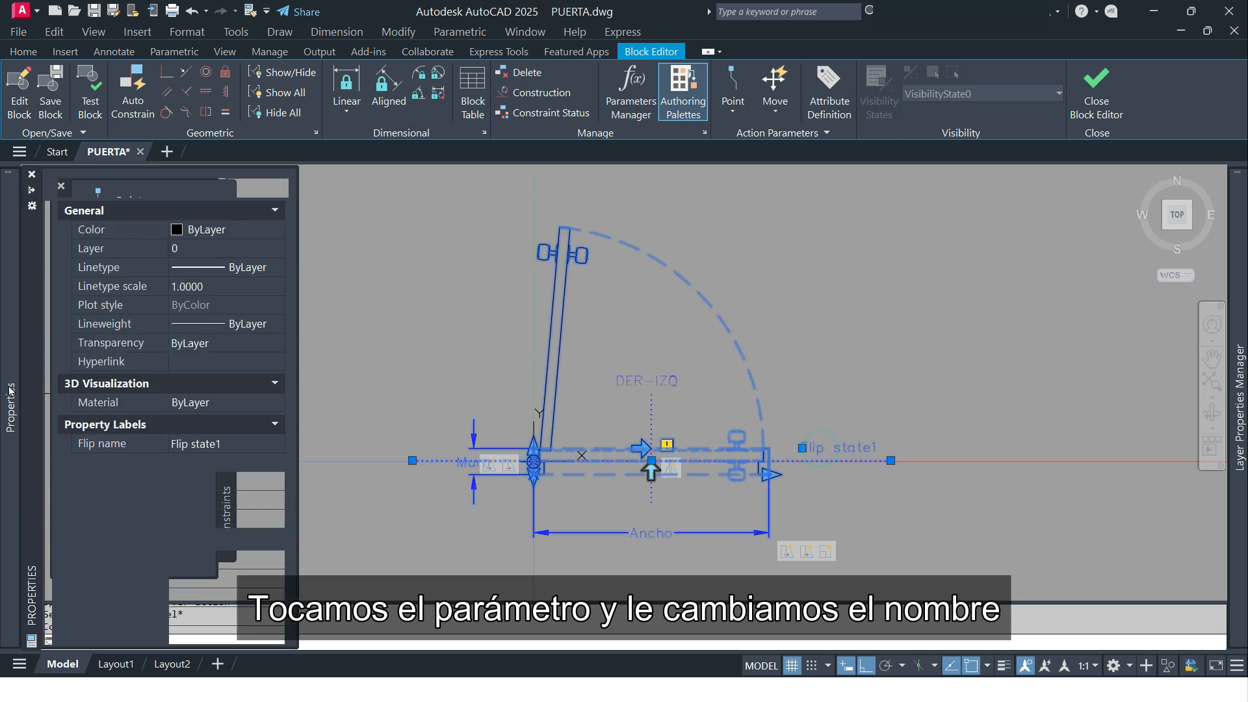
pyautogui.click(229, 444)
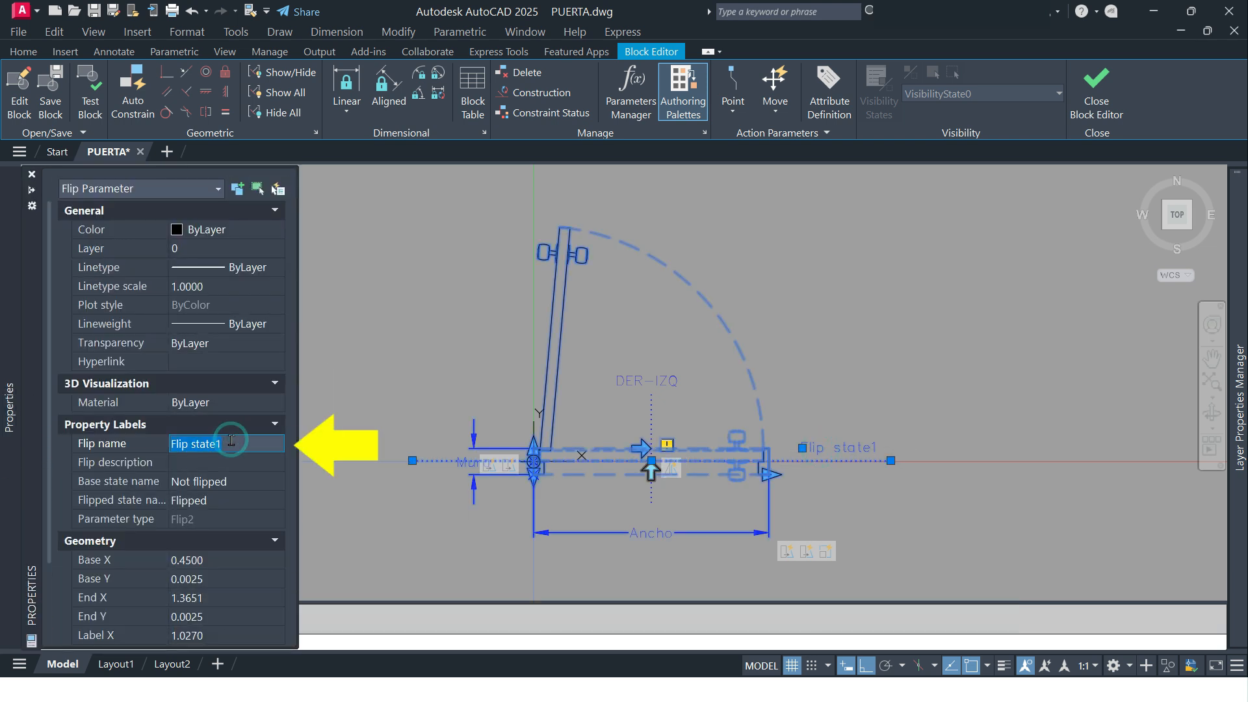
pyautogui.write('A')
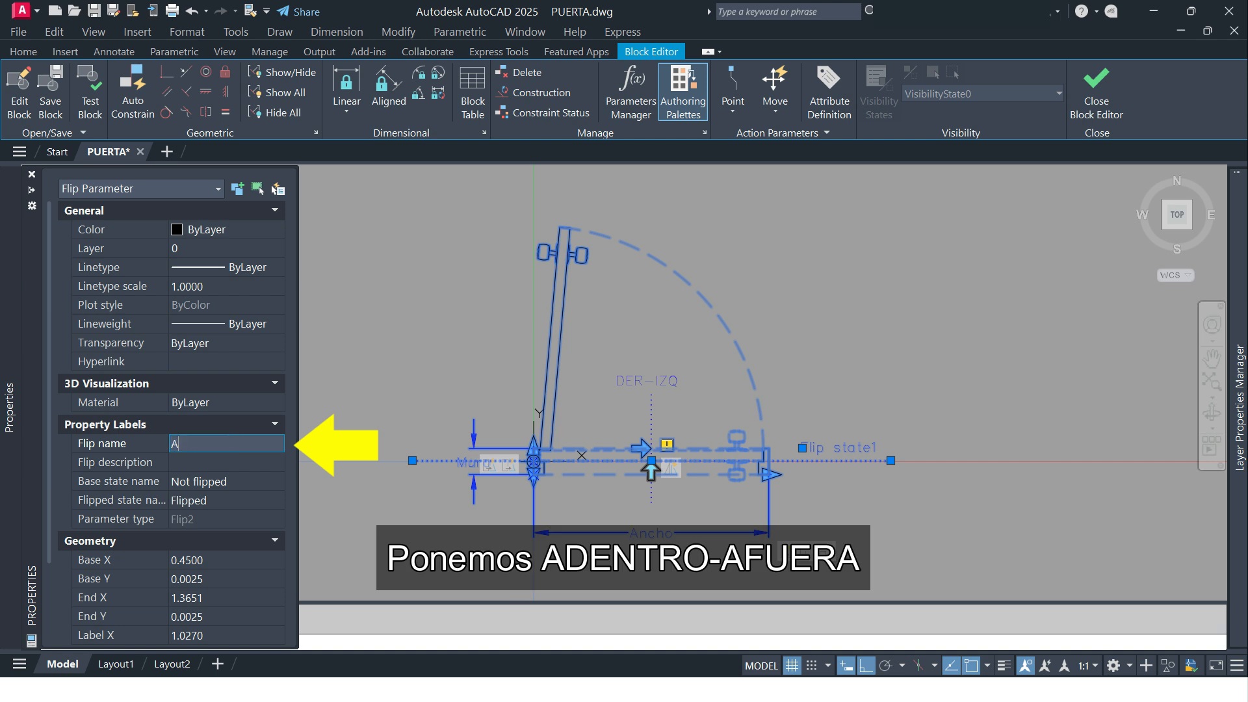
pyautogui.write('DENTR')
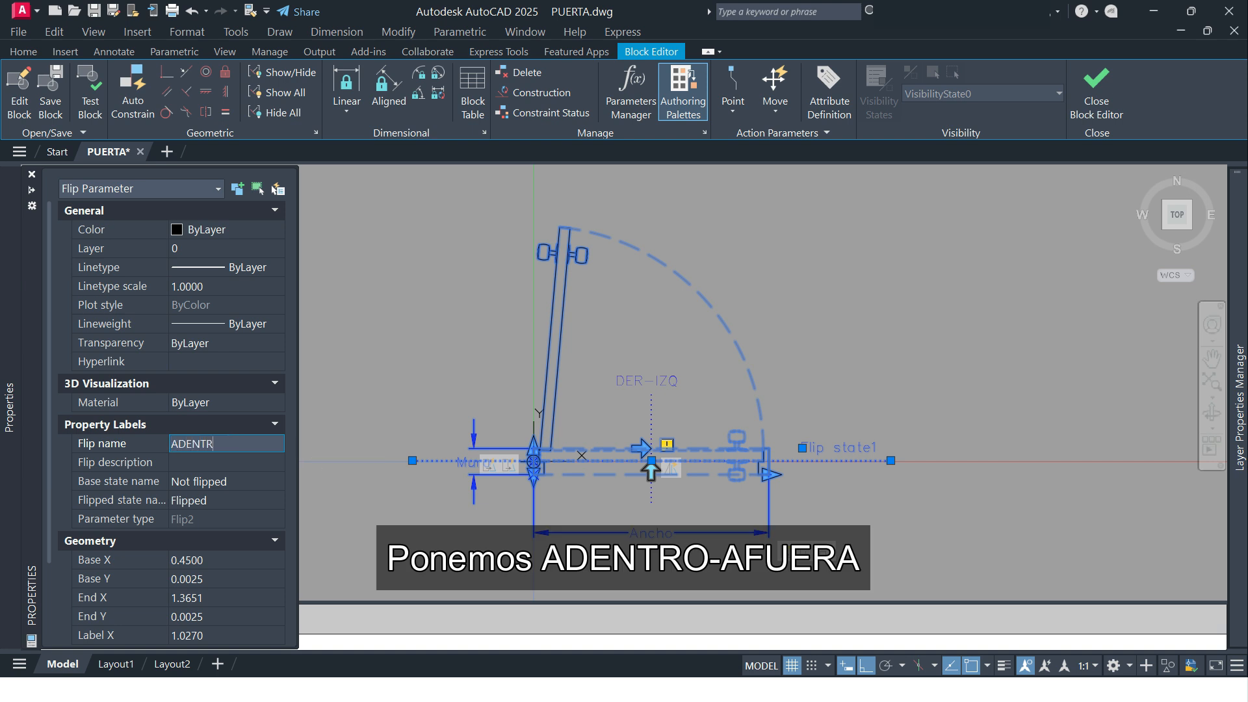
pyautogui.write('O-AFUERA')
pyautogui.press('Return')
pyautogui.press('Escape')
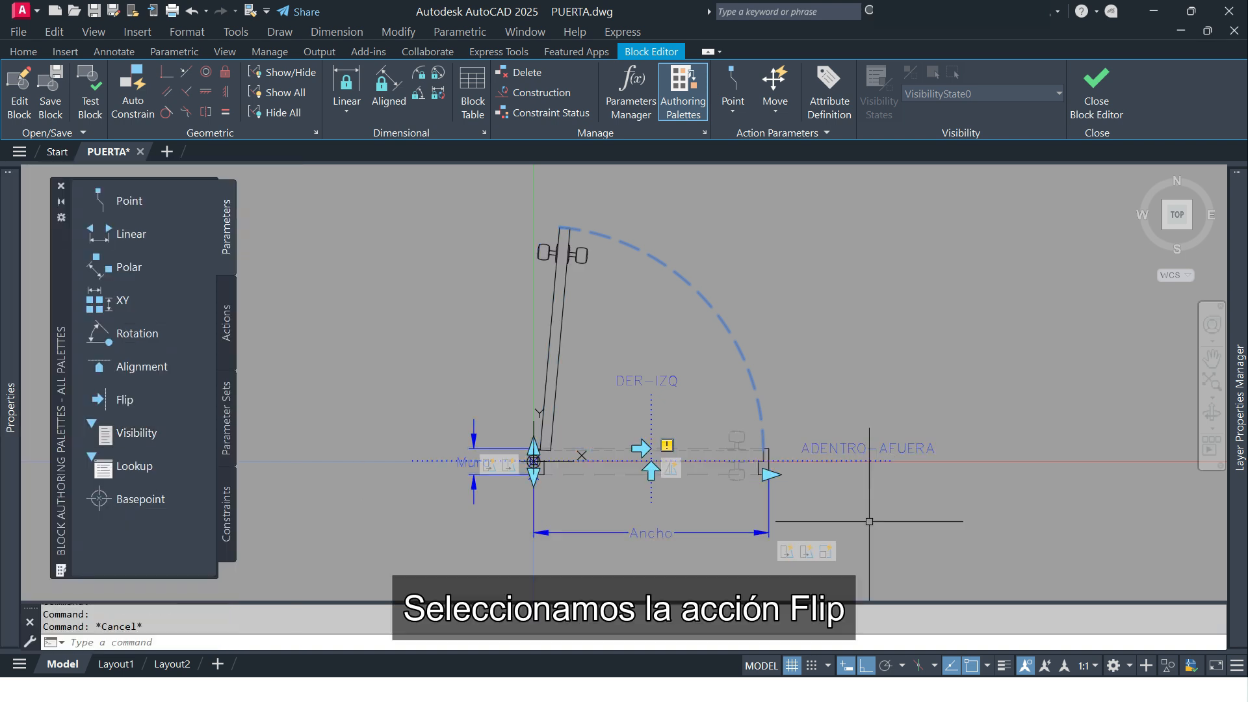
# Step: Add a Flip action to the ADENTRO-AFUERA parameter for all objects, and close the Block Editor saving the changes
pyautogui.click(225, 322)
pyautogui.click(124, 365)
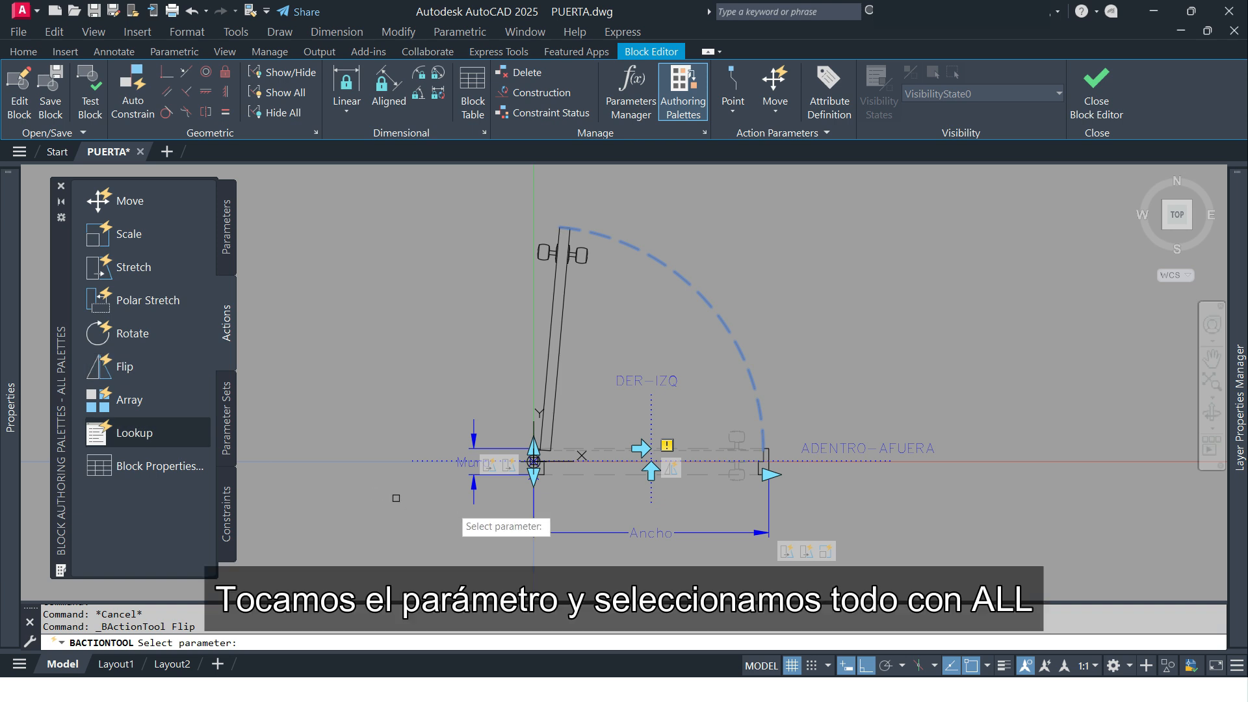
pyautogui.click(827, 453)
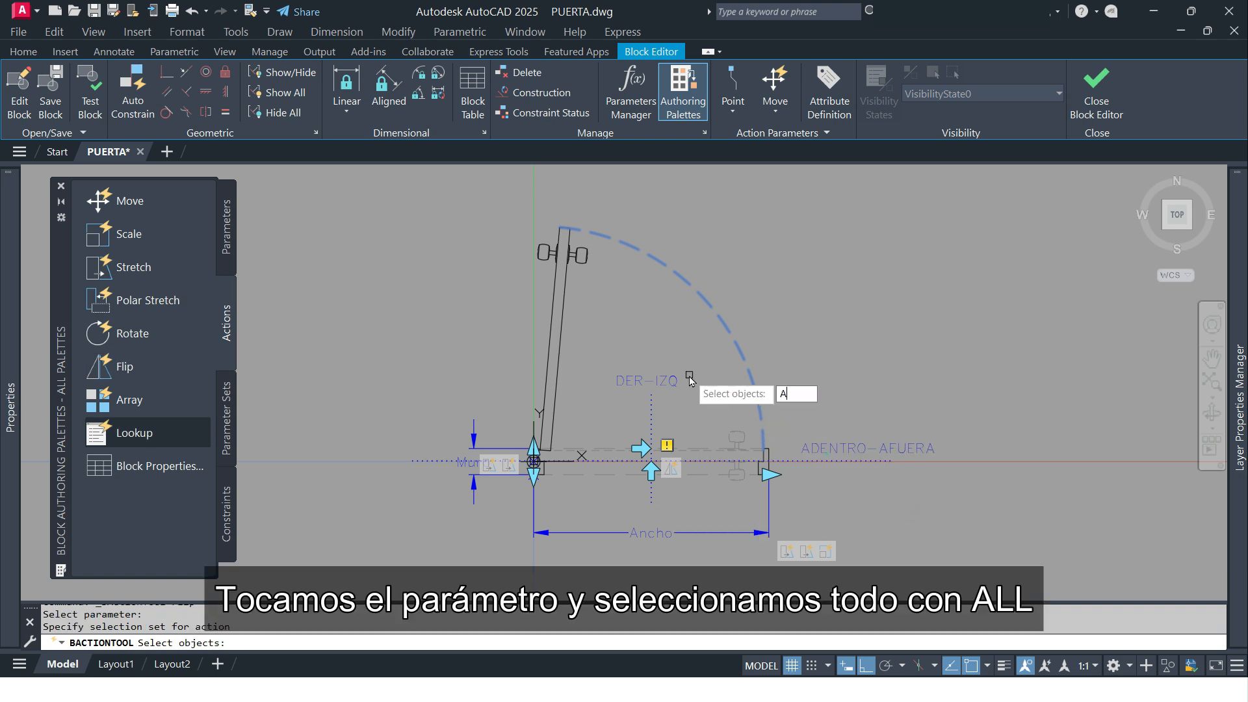
pyautogui.write('ALL')
pyautogui.press('Return')
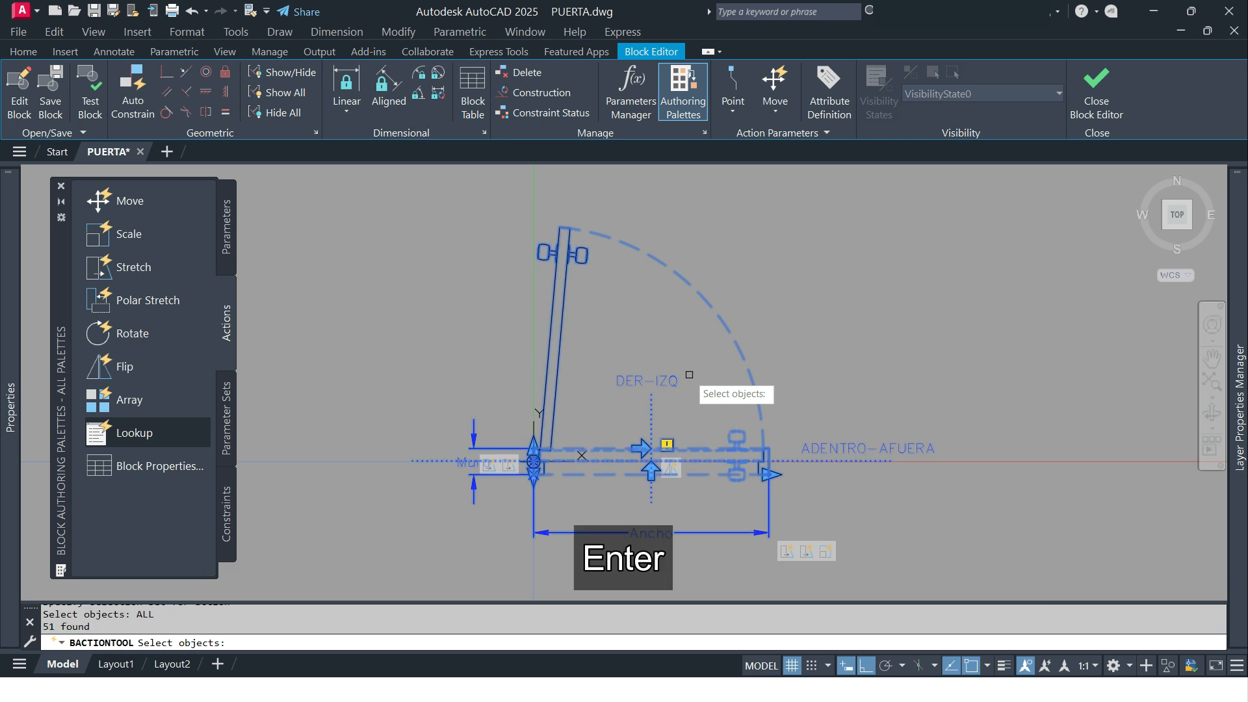
pyautogui.press('Return')
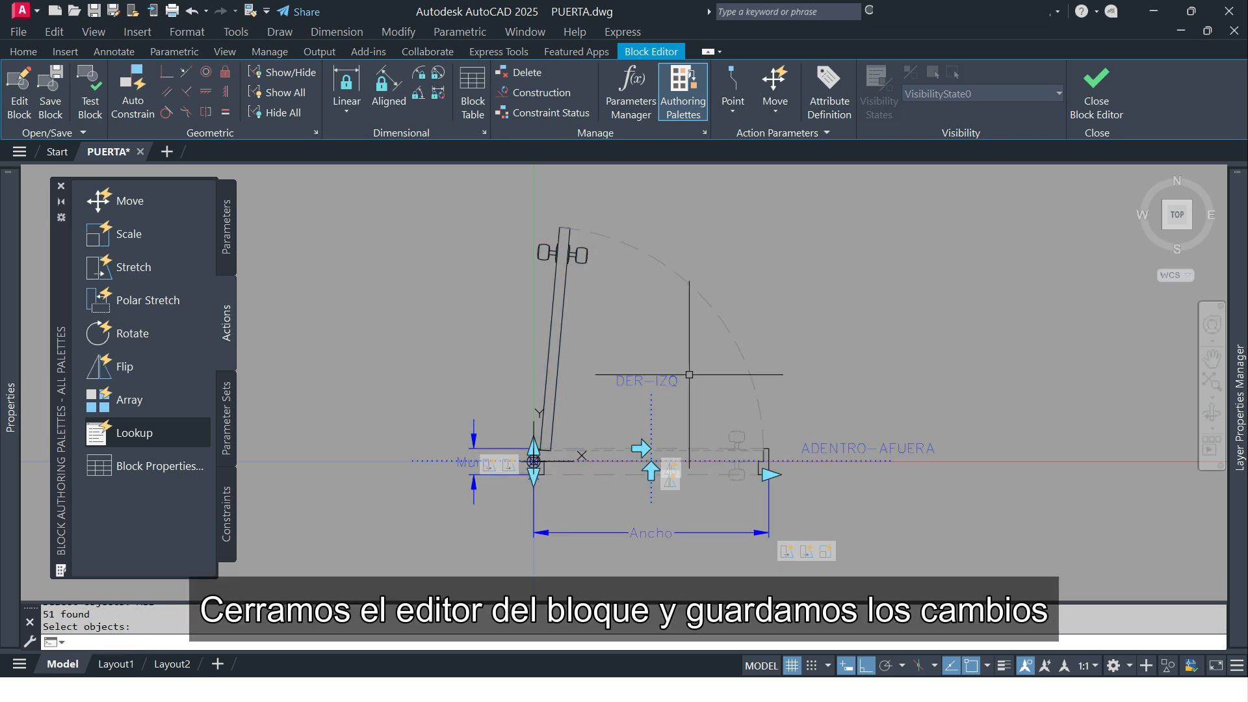
pyautogui.click(1087, 95)
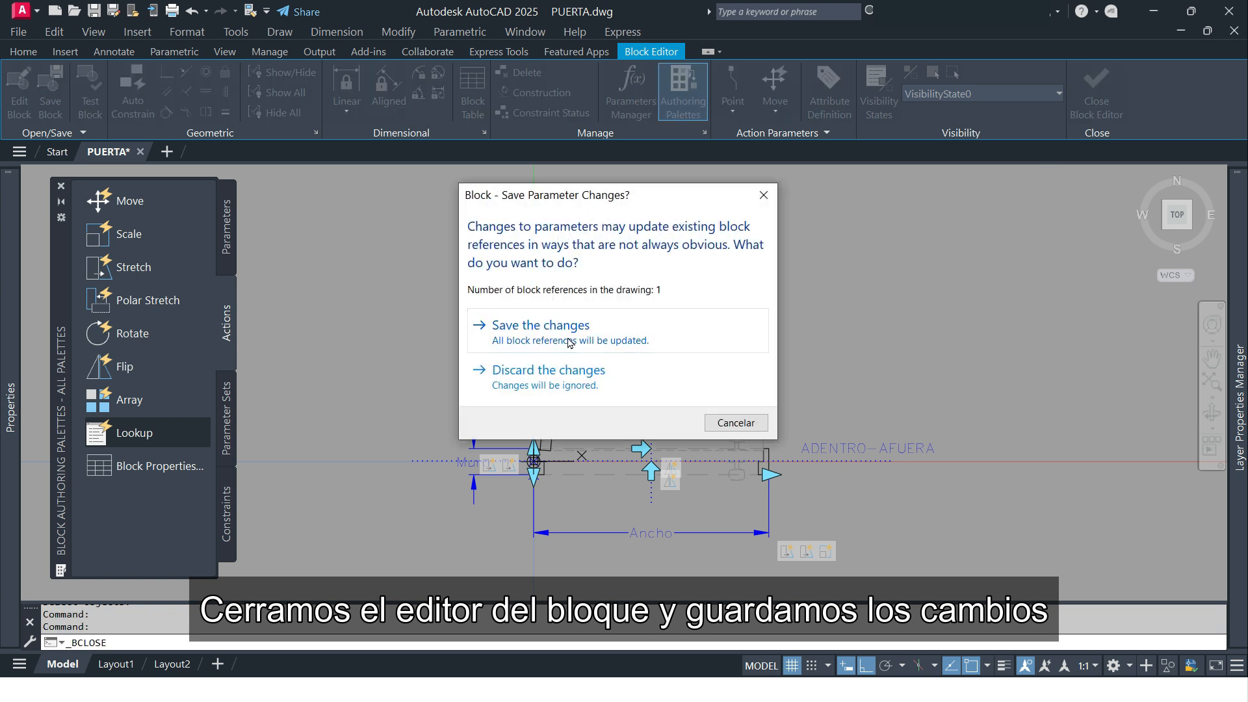
pyautogui.click(568, 342)
# Step: Select the door block in the drawing and test its grips by widening the opening and thickening the wall
pyautogui.click(749, 368)
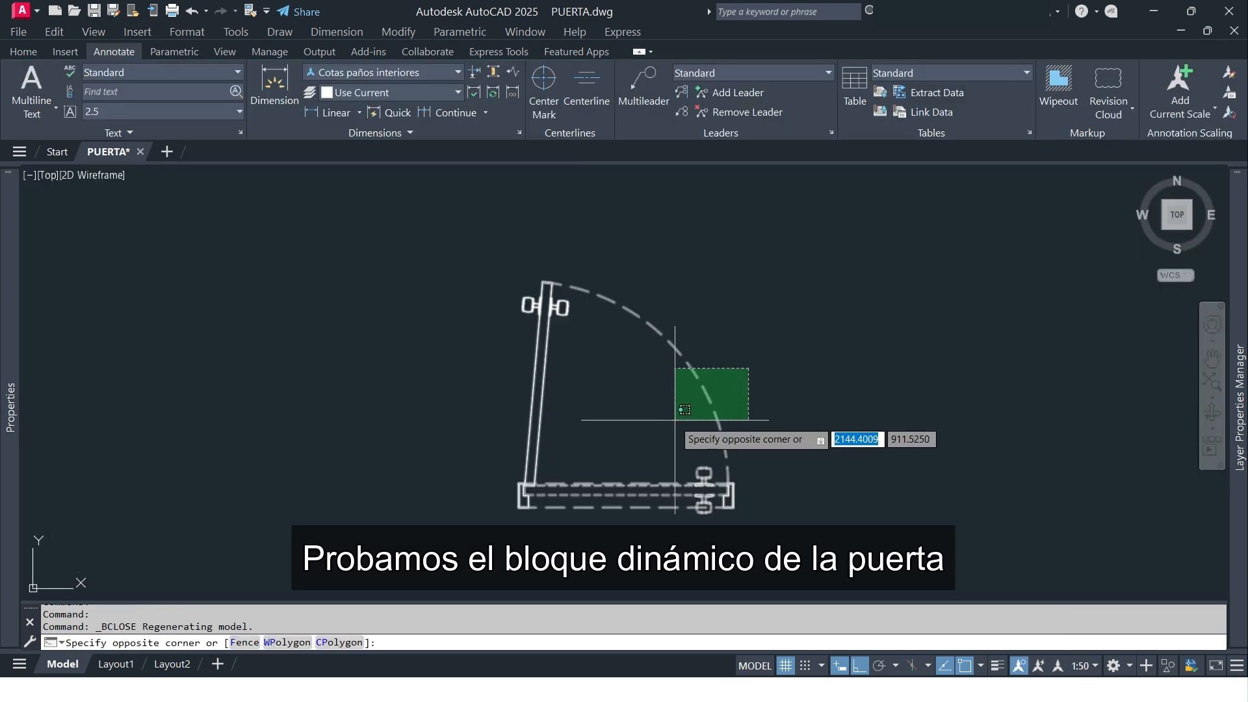
pyautogui.click(675, 420)
pyautogui.click(733, 507)
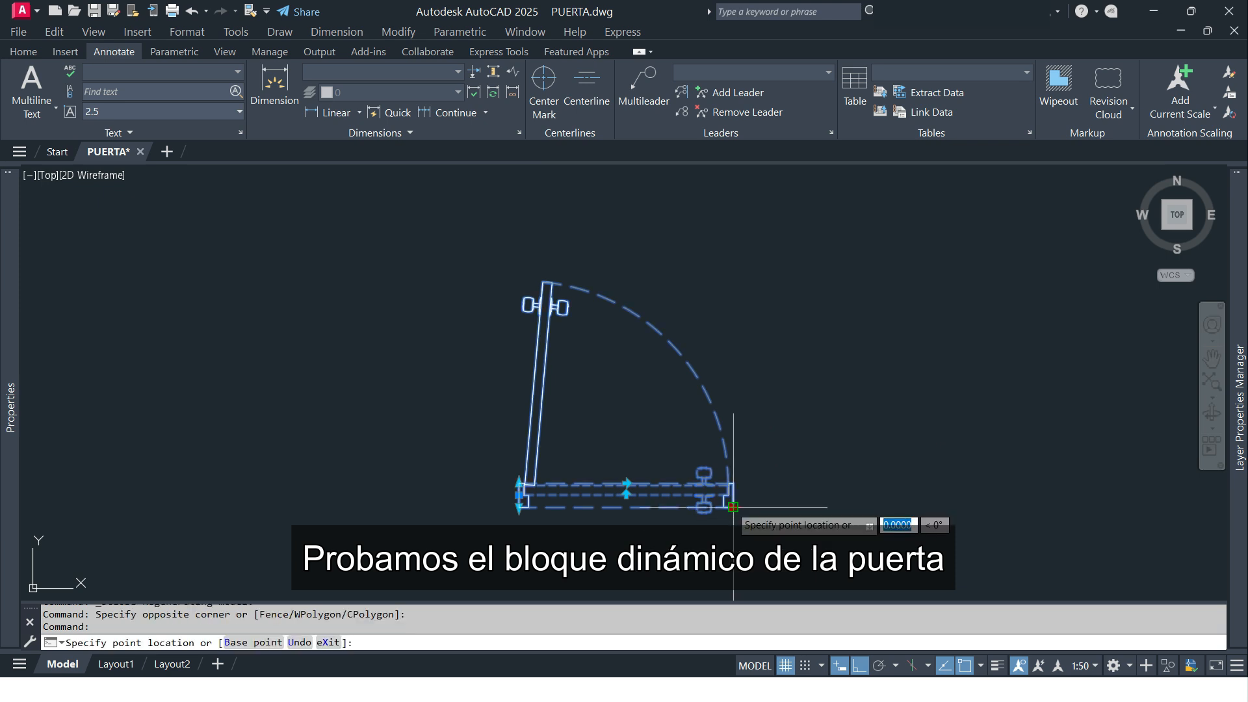
pyautogui.click(770, 507)
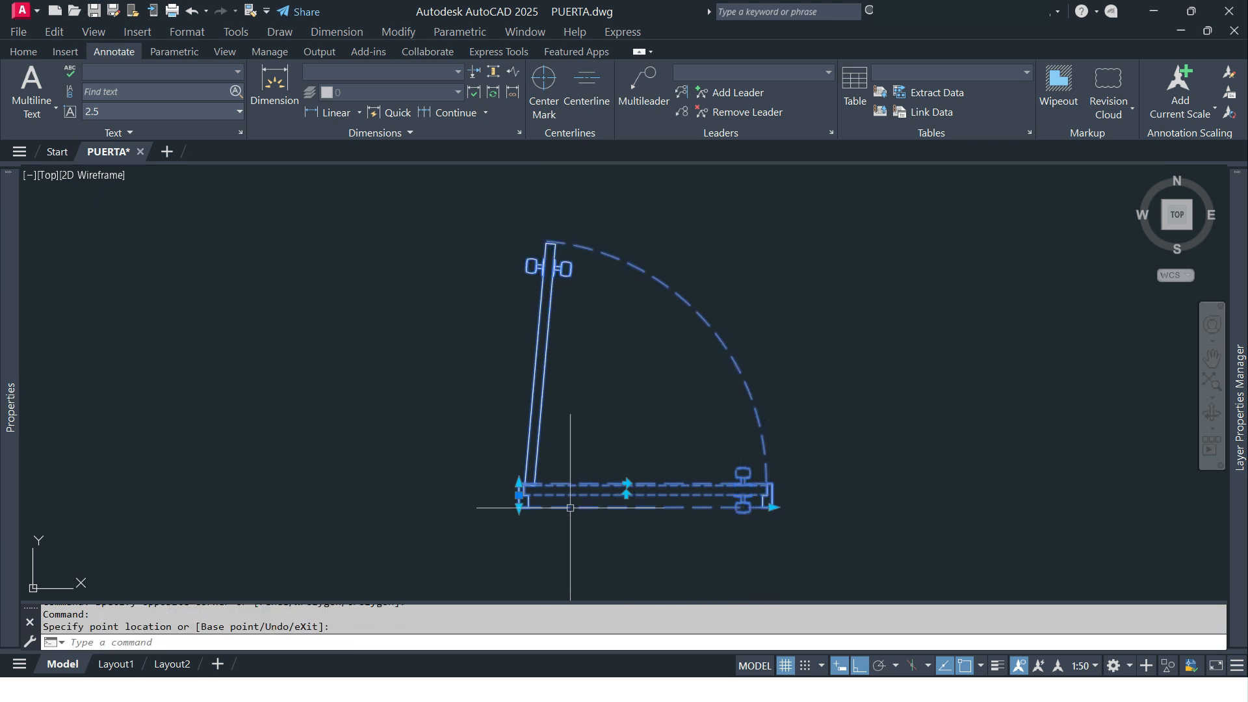
pyautogui.click(519, 506)
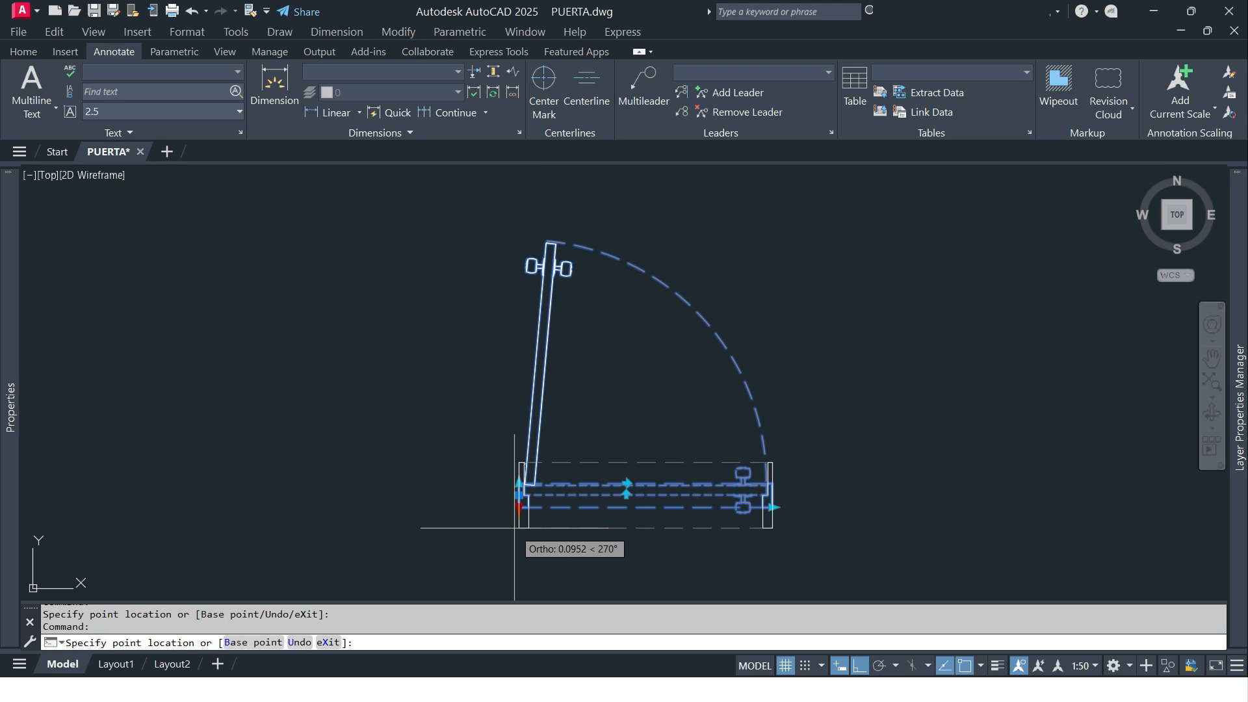
pyautogui.click(519, 520)
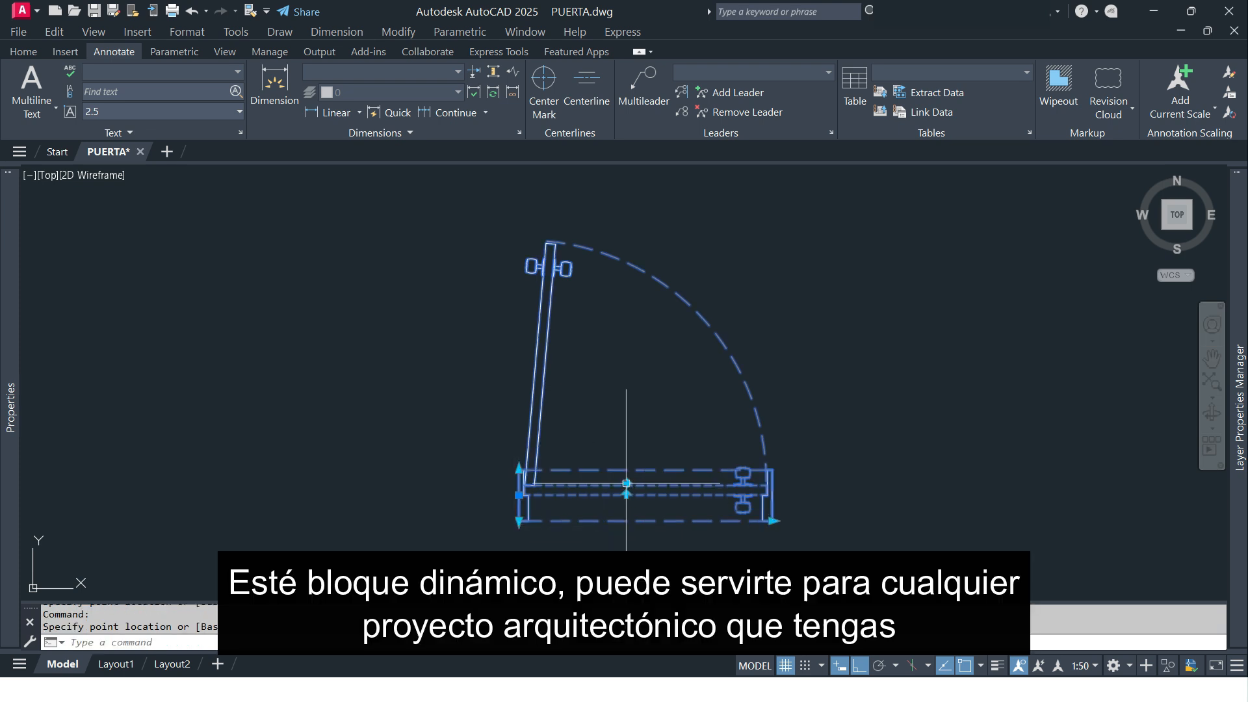
# Step: Test the door block's two flip grips by mirroring the door between opening inward and outward and between left-hand and right-hand
pyautogui.click(626, 492)
pyautogui.click(626, 483)
pyautogui.click(625, 495)
pyautogui.scroll(-2, 657, 423)
pyautogui.moveTo(658, 404); pyautogui.dragTo(616, 257, button='middle')
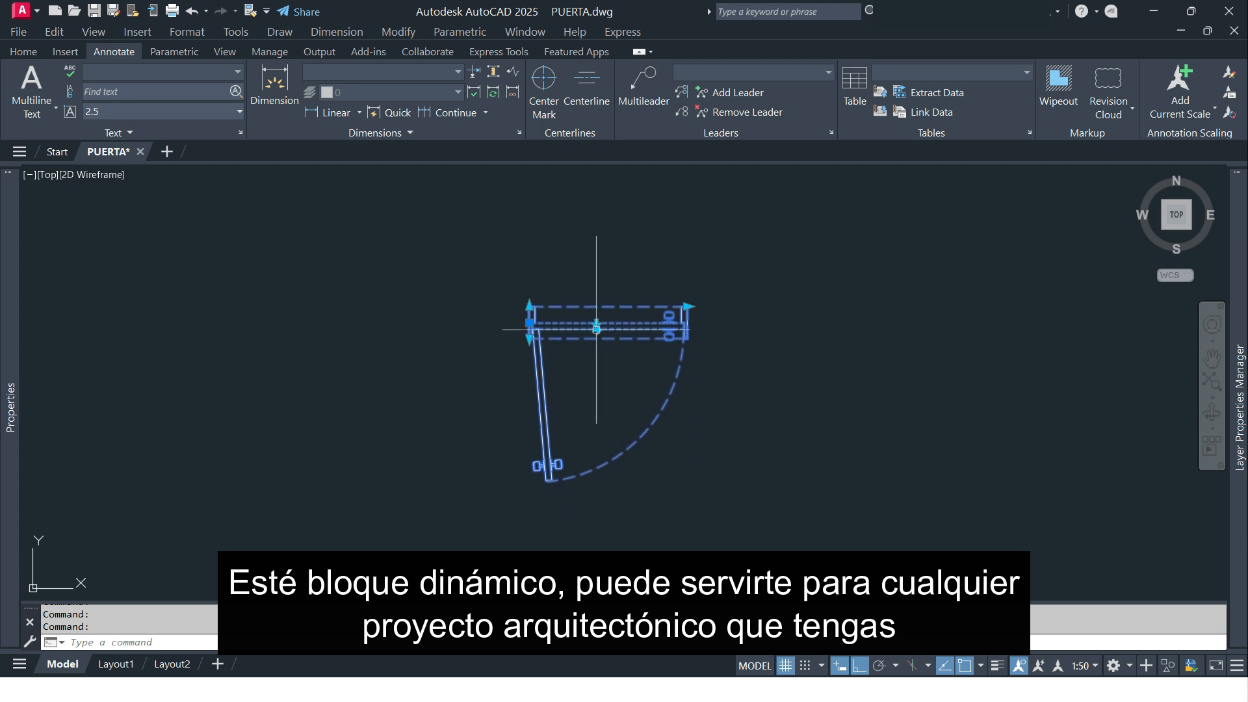
pyautogui.click(596, 321)
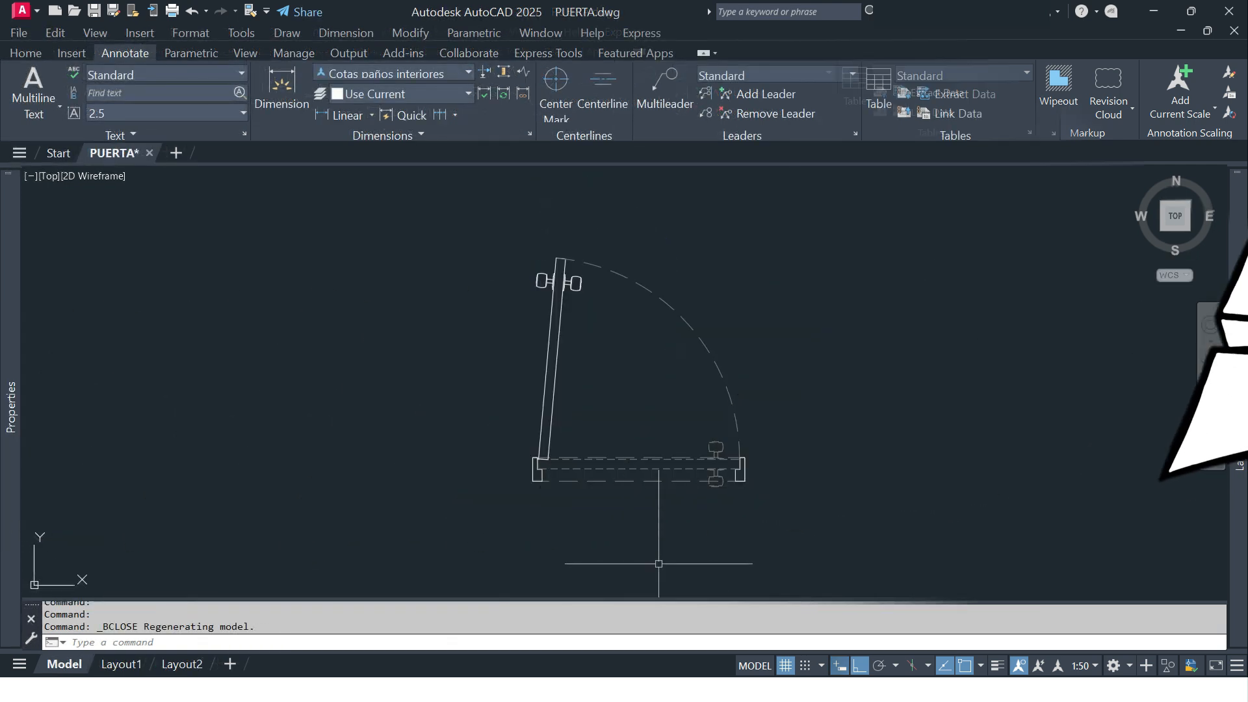